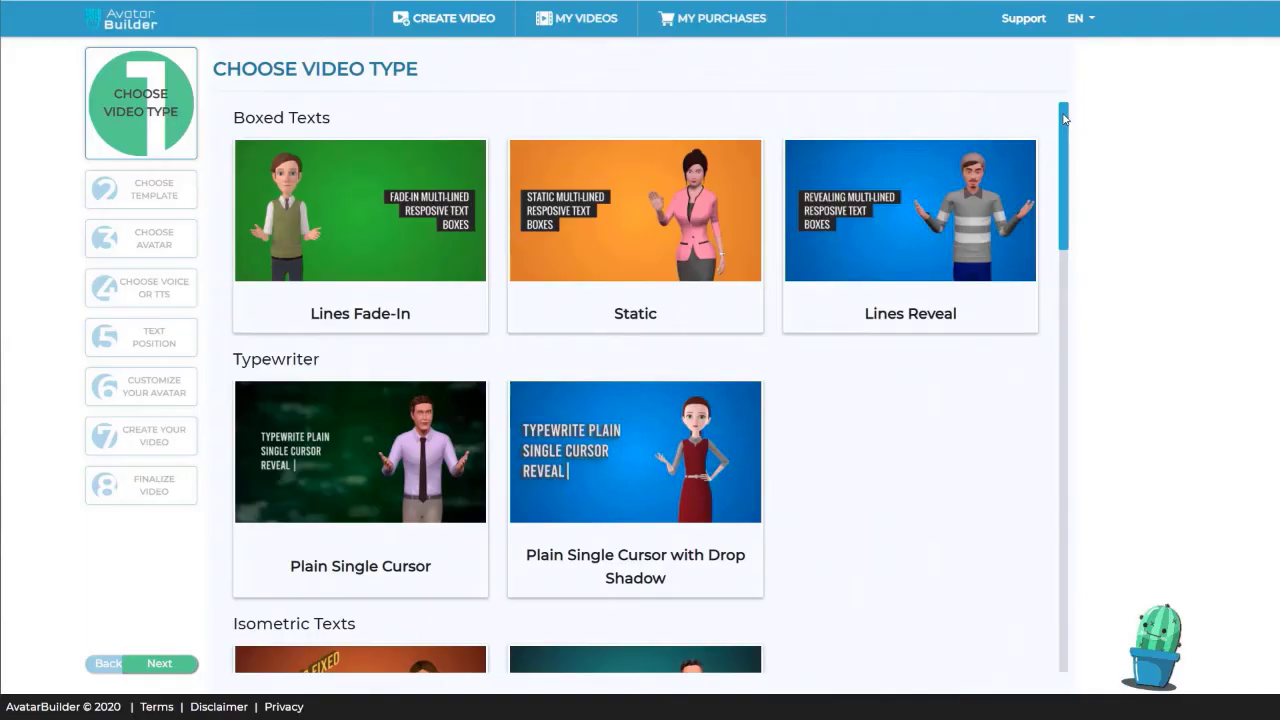
left_click_drag(1064, 118, 1057, 153)
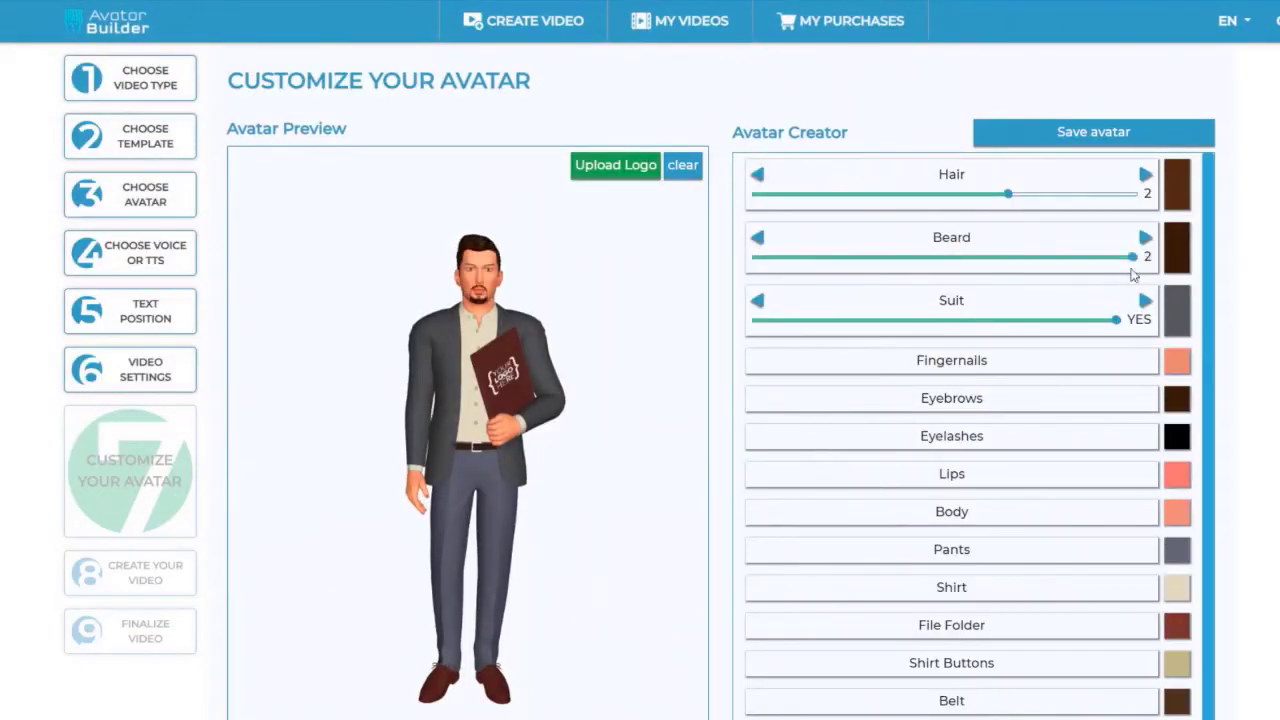
Recolor the bearded businessman avatar's pants blue and pick a new color for his shirt
left_click(1177, 549)
left_click(1030, 484)
left_click(1053, 519)
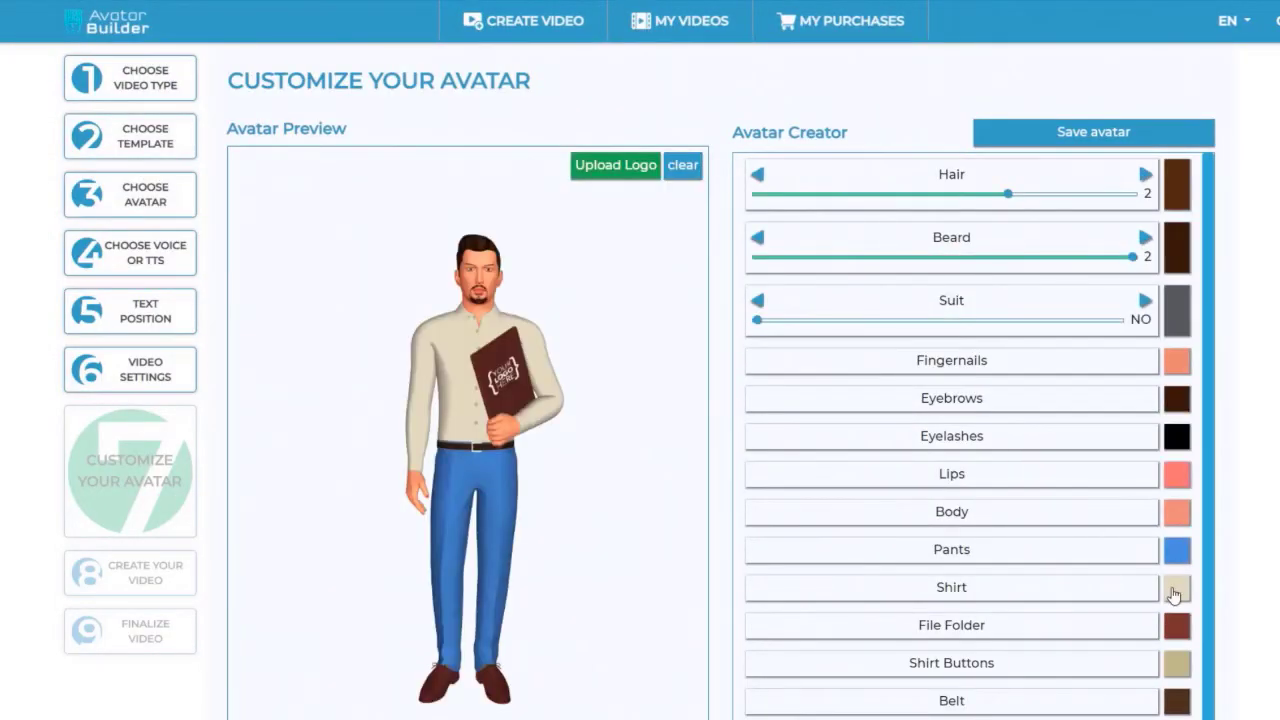
left_click(1176, 587)
left_click(1047, 557)
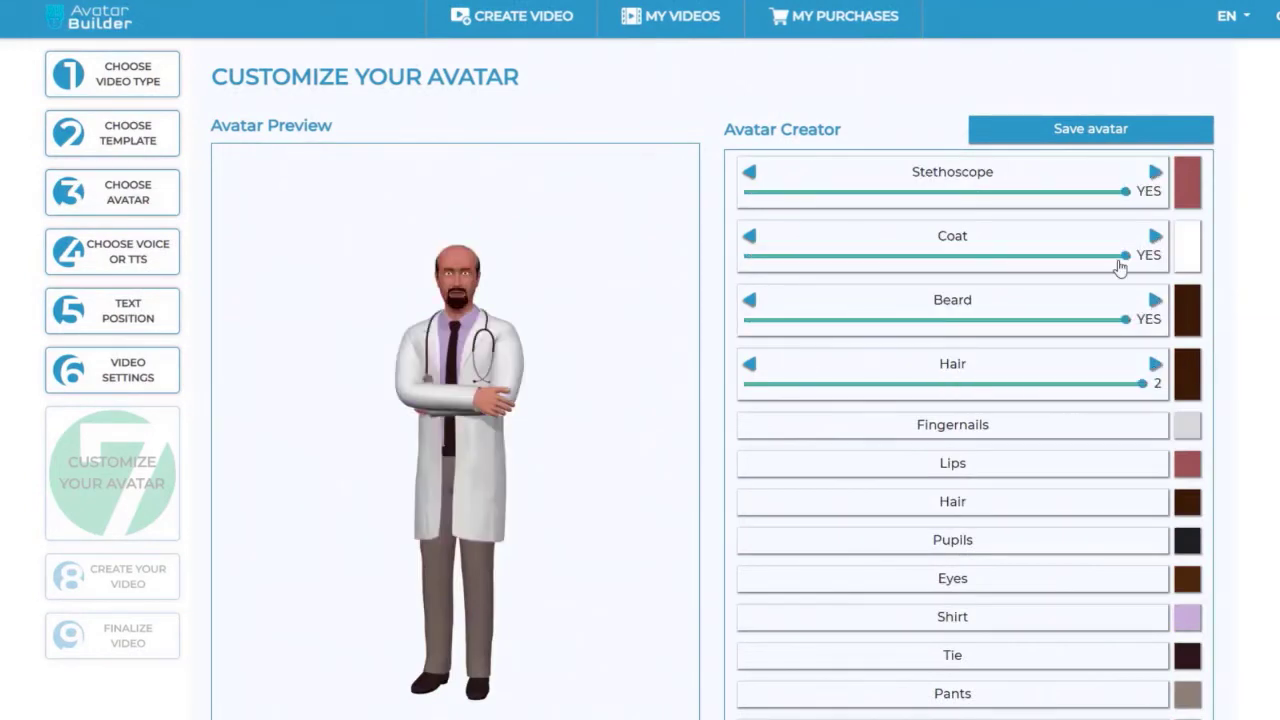
Pick new colors for the doctor avatar's shirt and tie
left_click(1186, 617)
left_click(1150, 583)
left_click(1186, 655)
left_click(1063, 660)
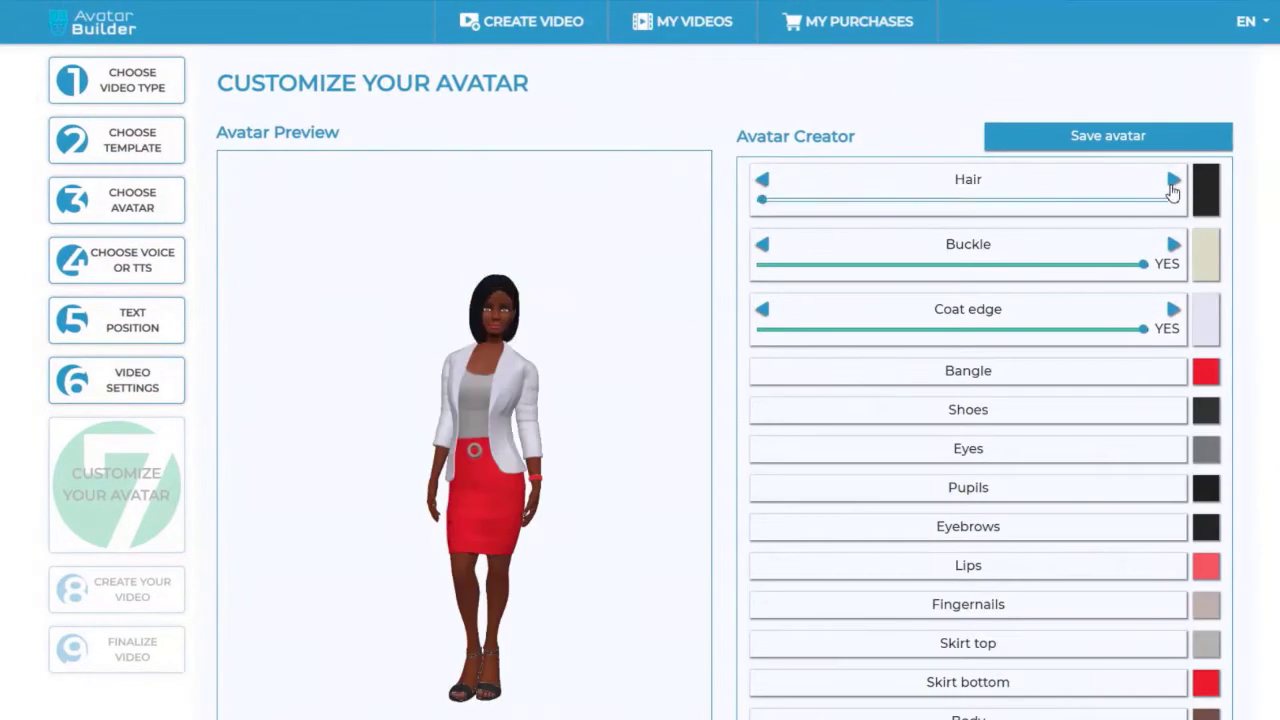
Recolor the female avatar's skirt top blue and pick a new color for her skirt bottom
left_click(1205, 643)
left_click(1059, 585)
left_click(1083, 609)
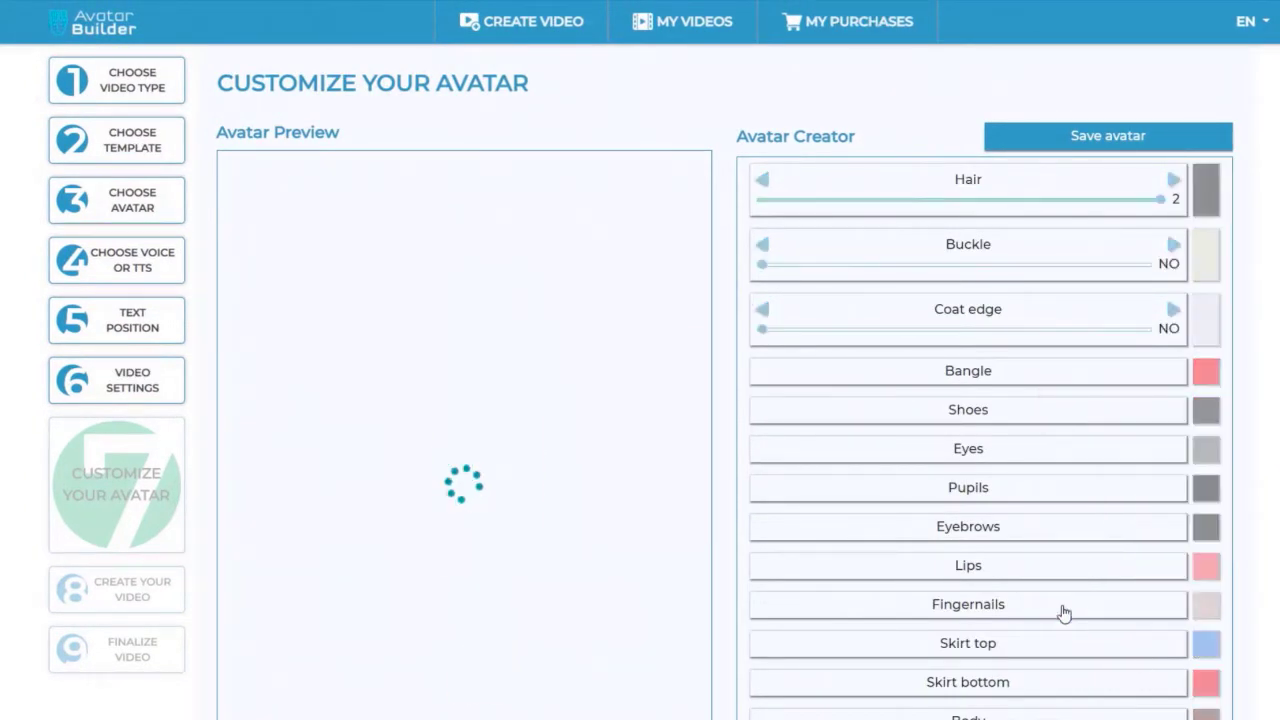
left_click(1205, 682)
left_click(1083, 648)
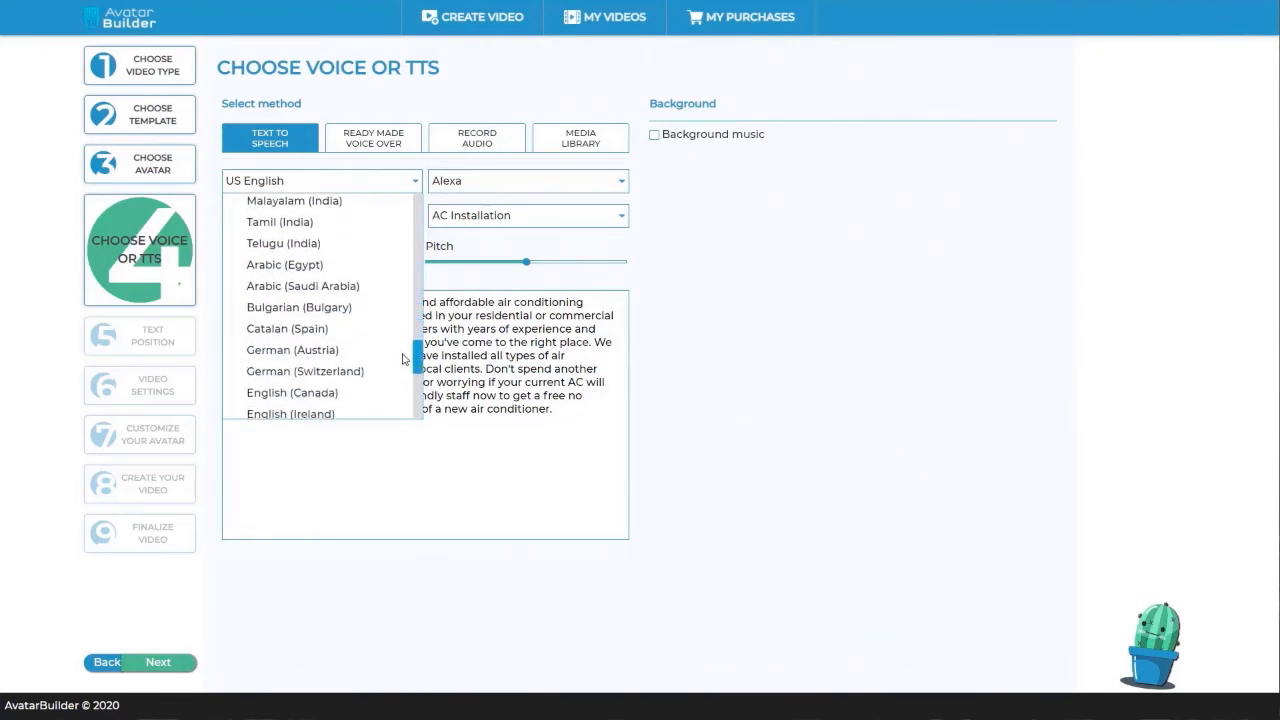
Select US English as the text-to-speech language and open the list of available voices
left_click_drag(405, 389, 449, 191)
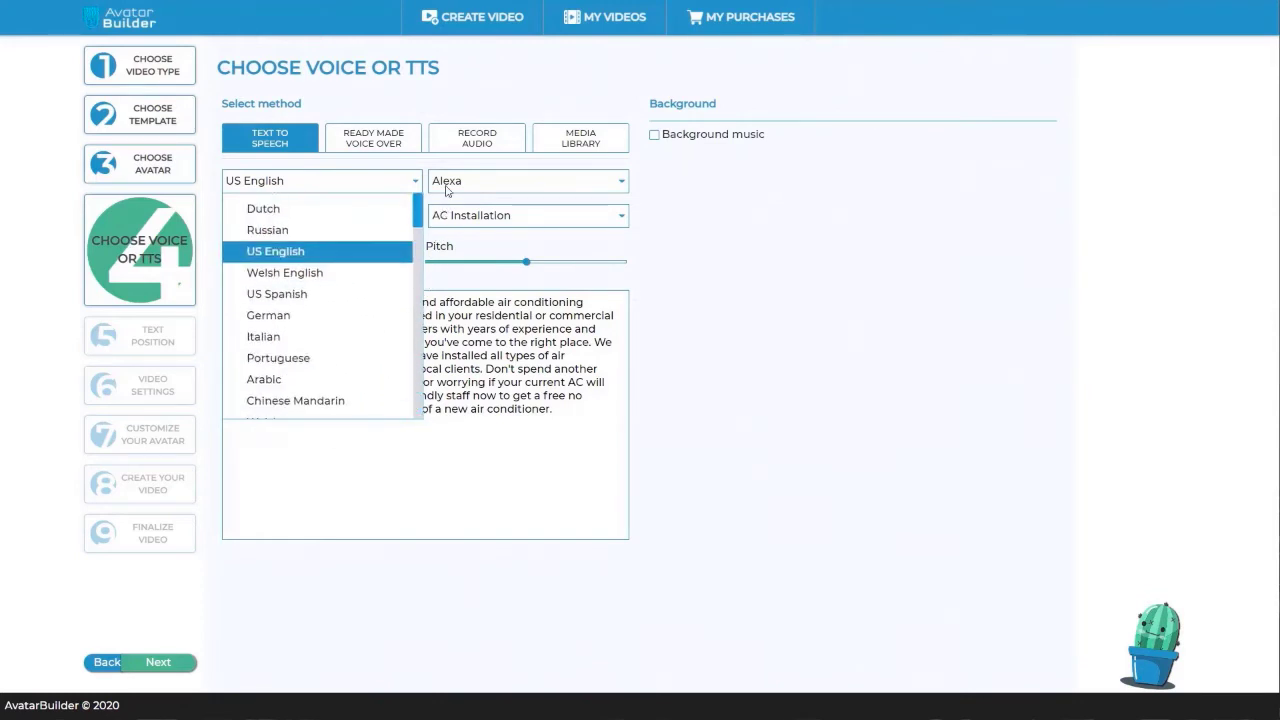
left_click(370, 251)
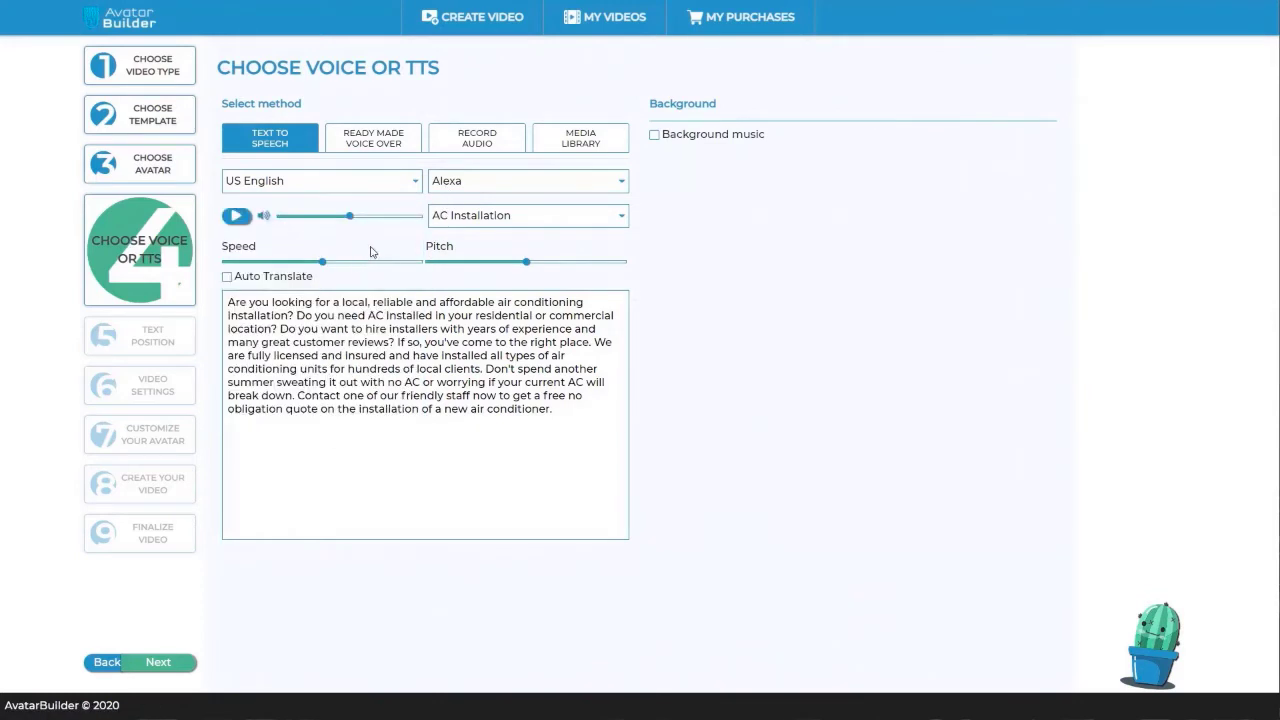
left_click(619, 182)
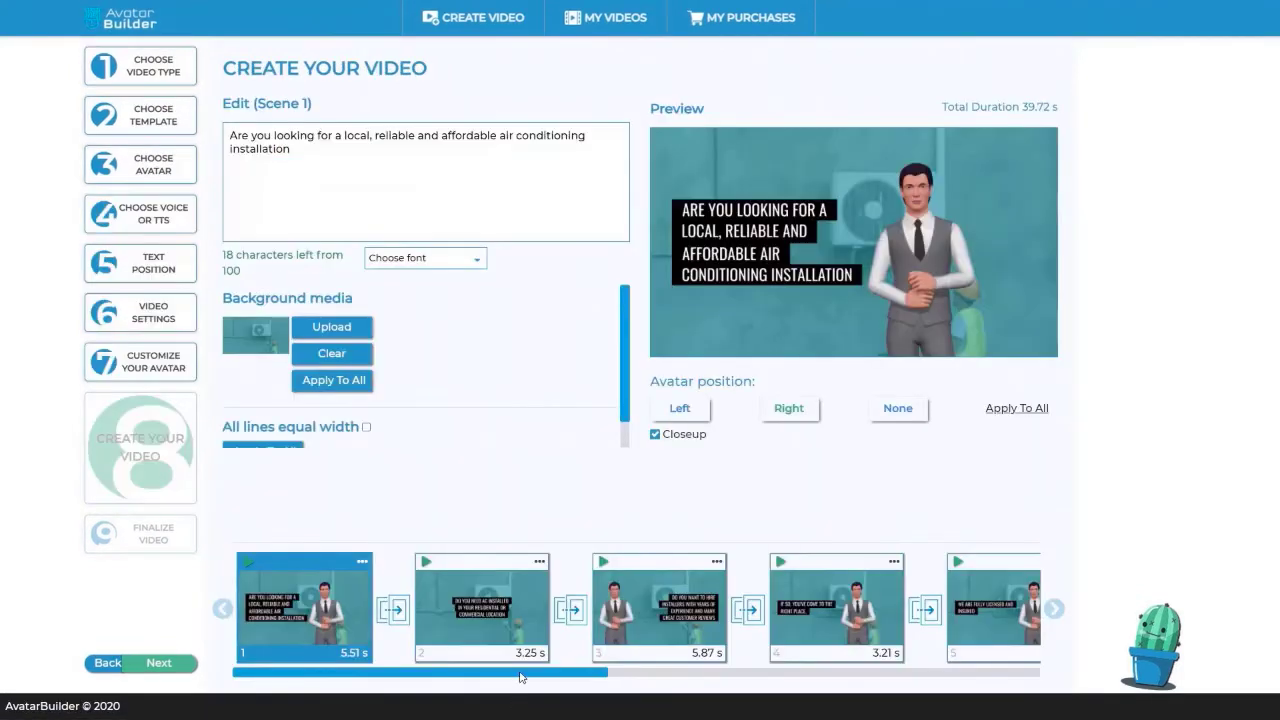
left_click_drag(519, 677, 993, 686)
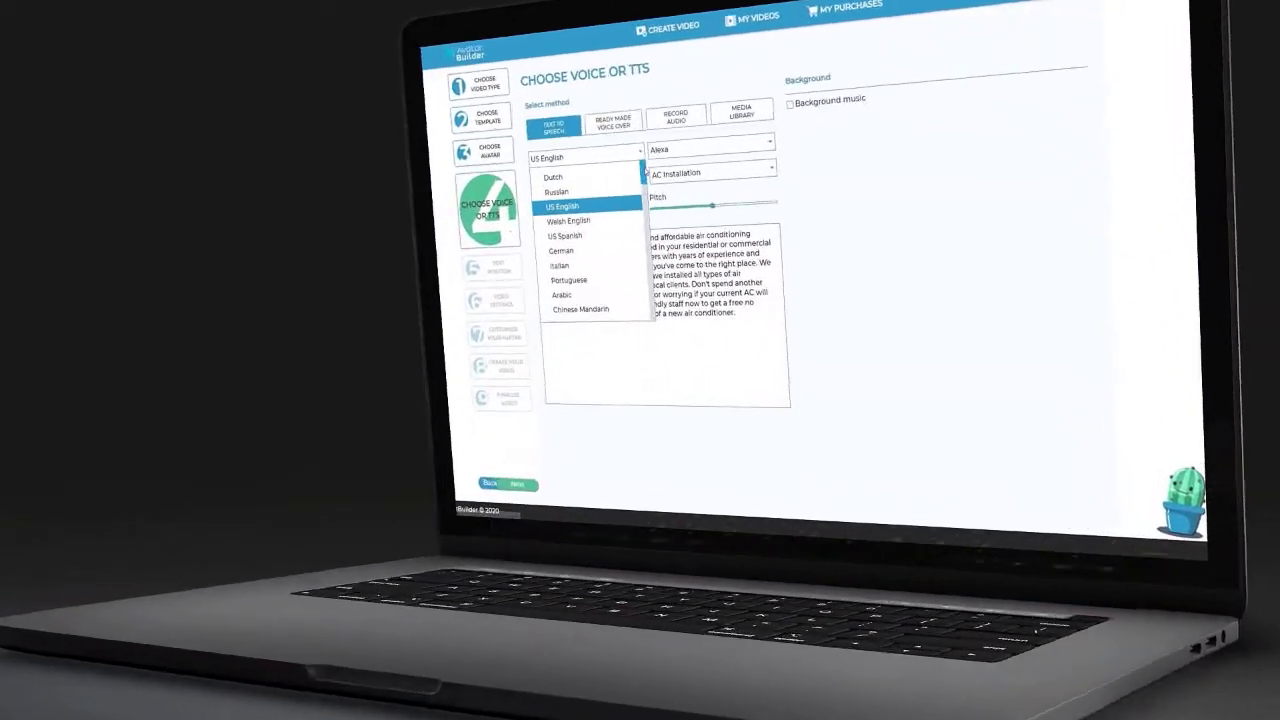
scroll(640, 172, "down", 3)
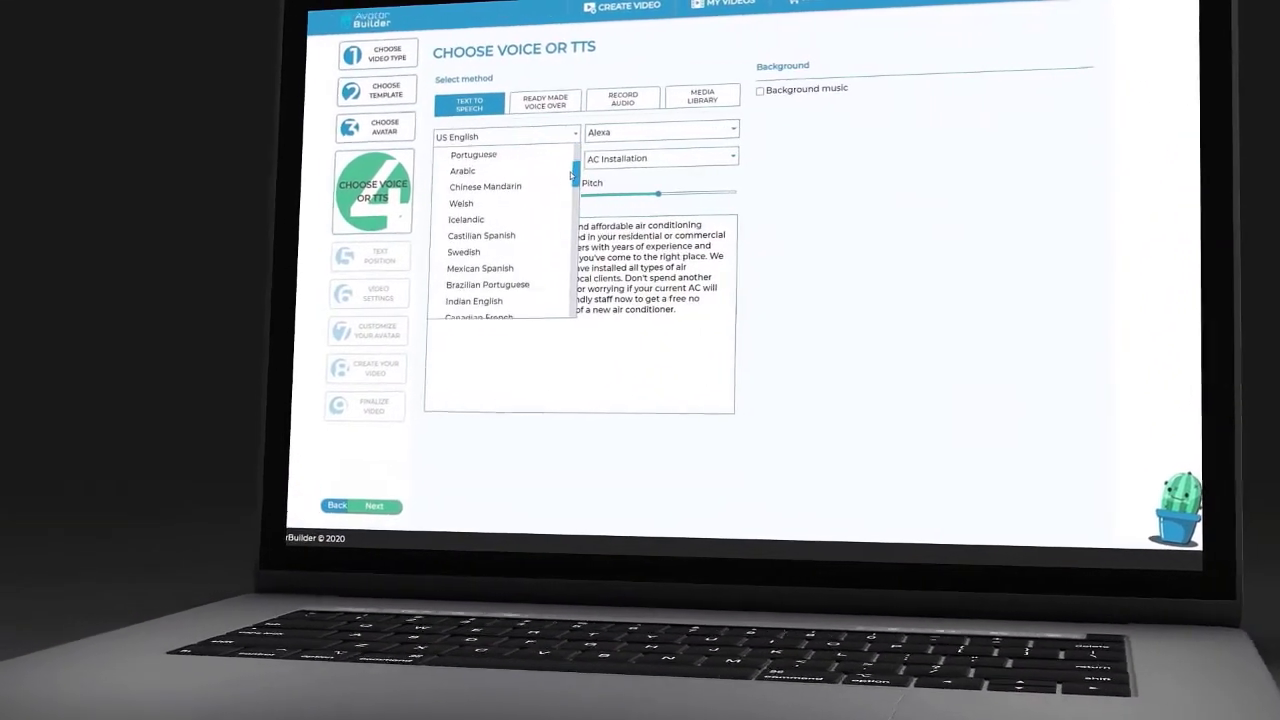
scroll(571, 176, "down", 4)
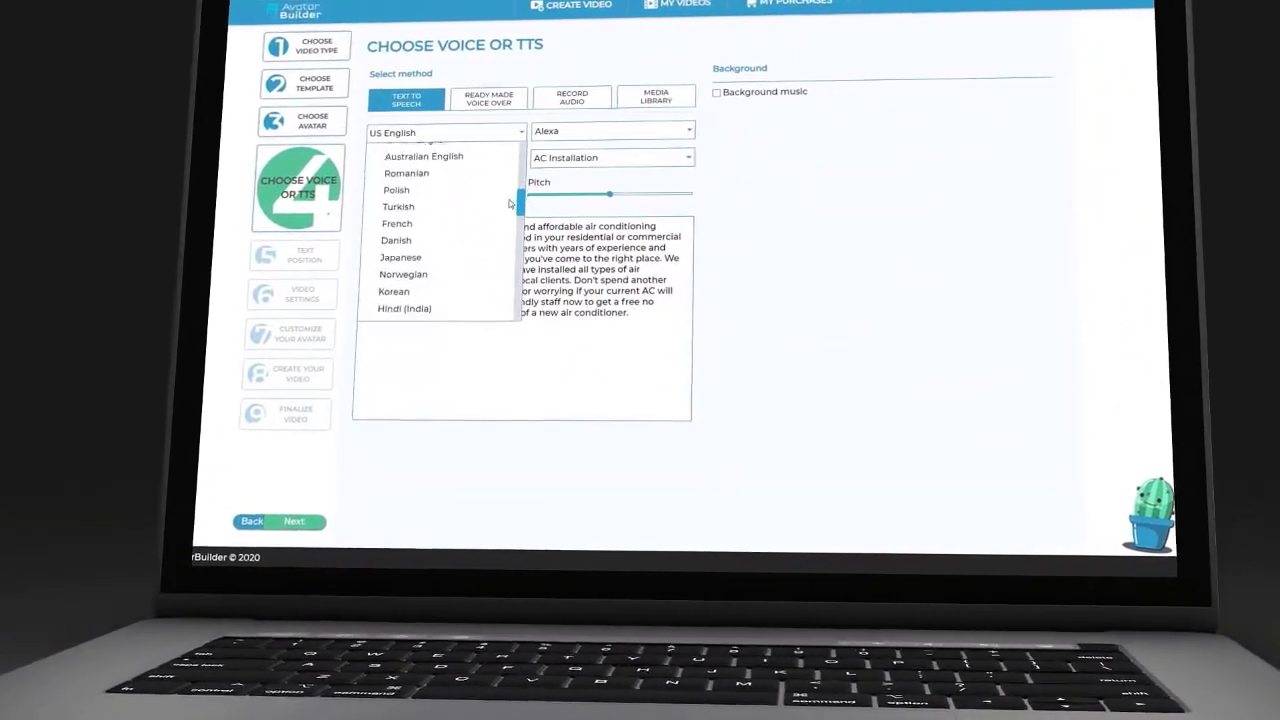
scroll(509, 204, "down", 3)
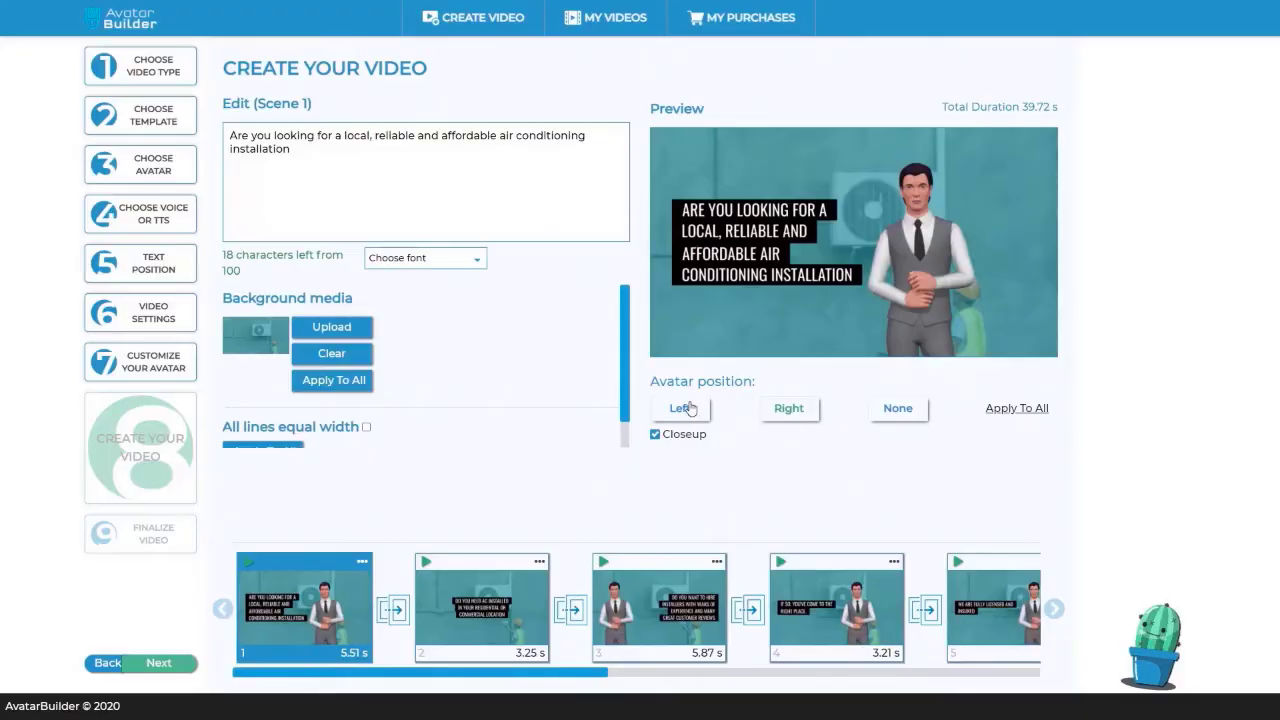
Try the Left, Right and None avatar positions in scene 1, settle on Right, and turn off Closeup
left_click(688, 410)
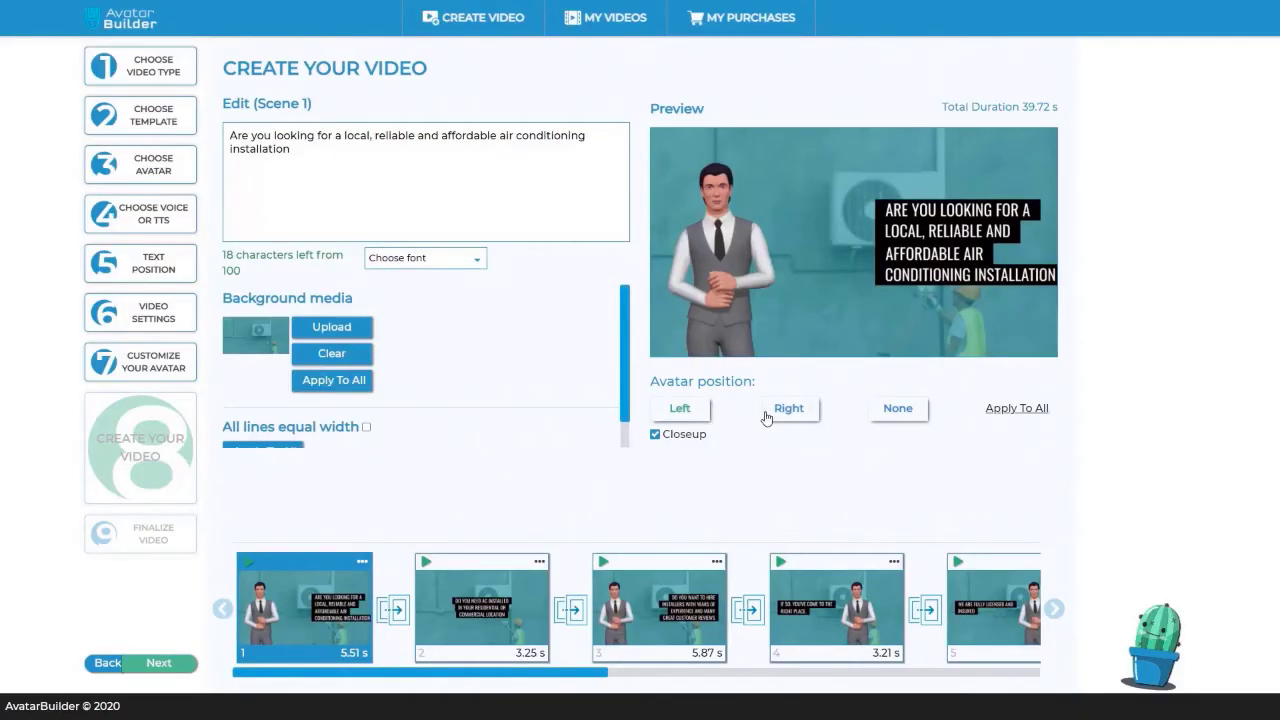
left_click(768, 415)
left_click(897, 412)
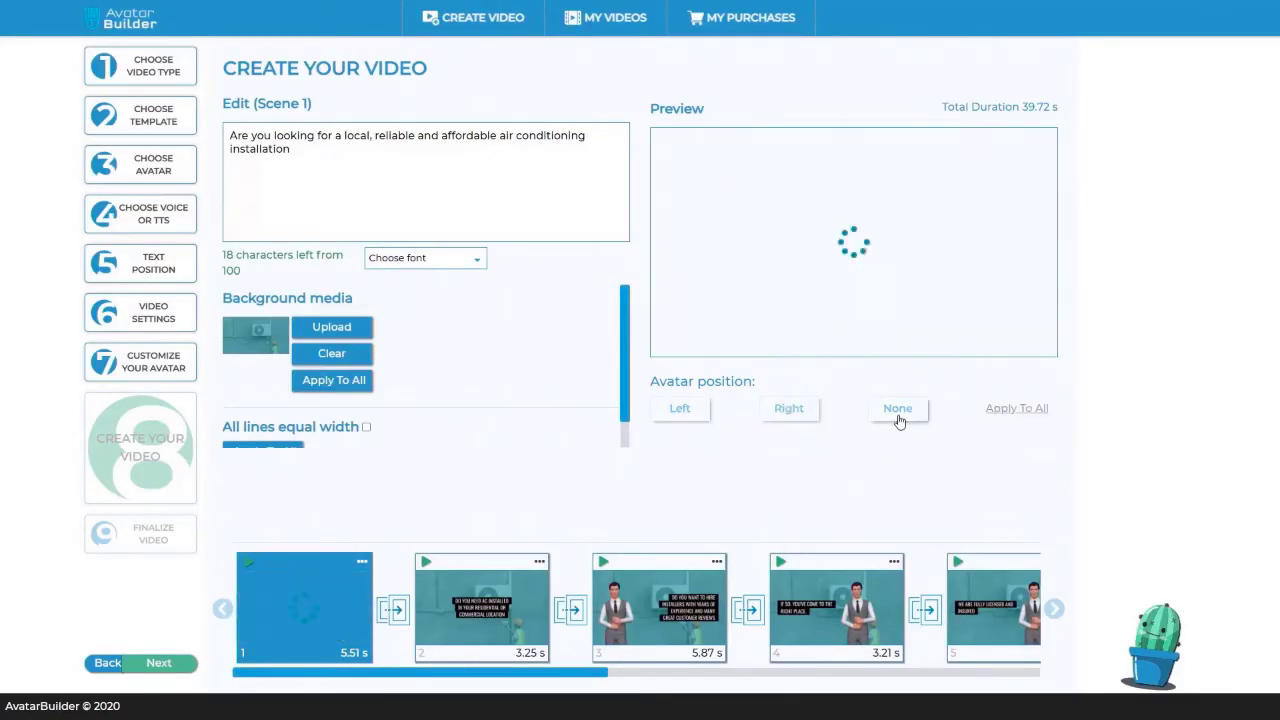
left_click(790, 410)
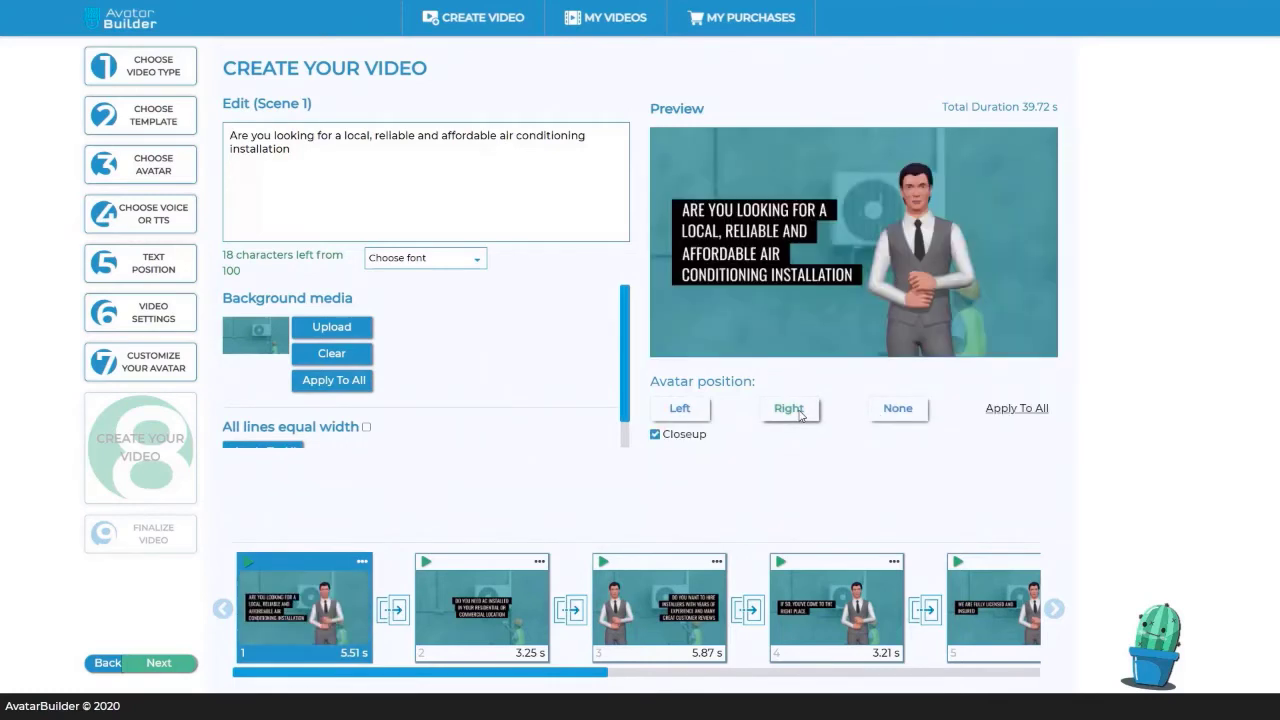
left_click(655, 435)
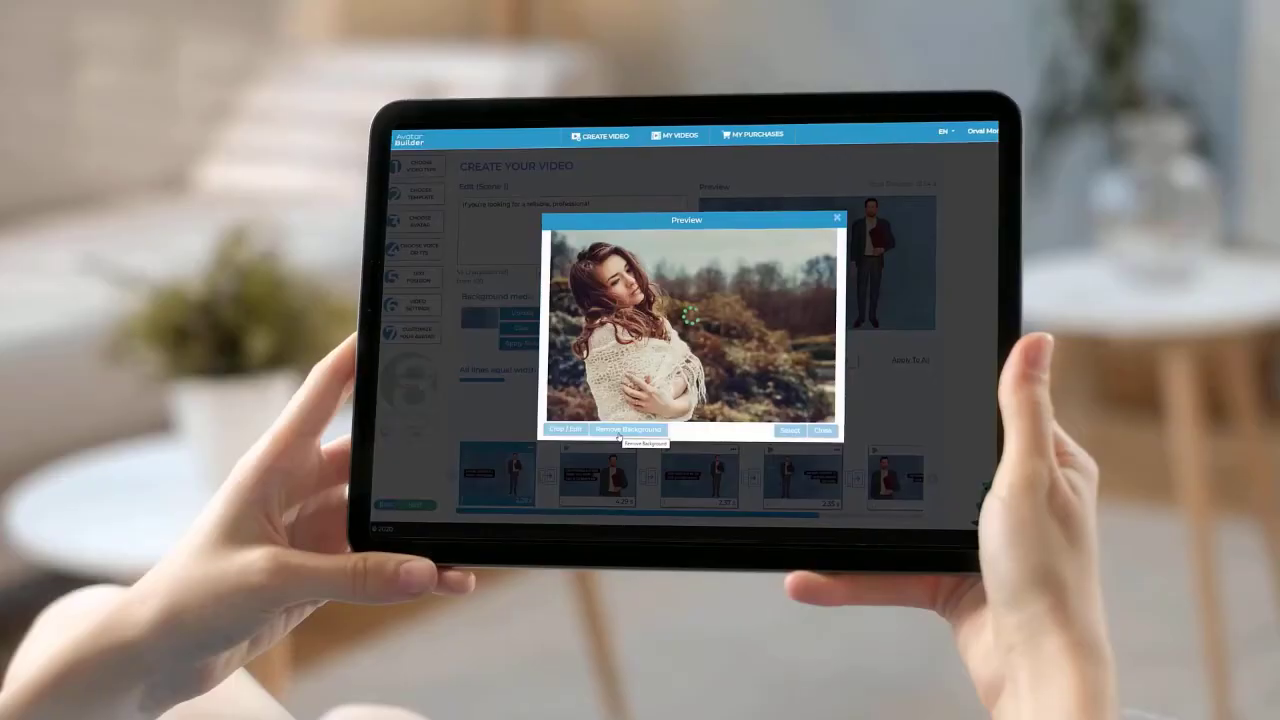
Remove the background from the photo of the woman in the knitted sweater, and open the beach jump picture from the gallery
left_click(622, 430)
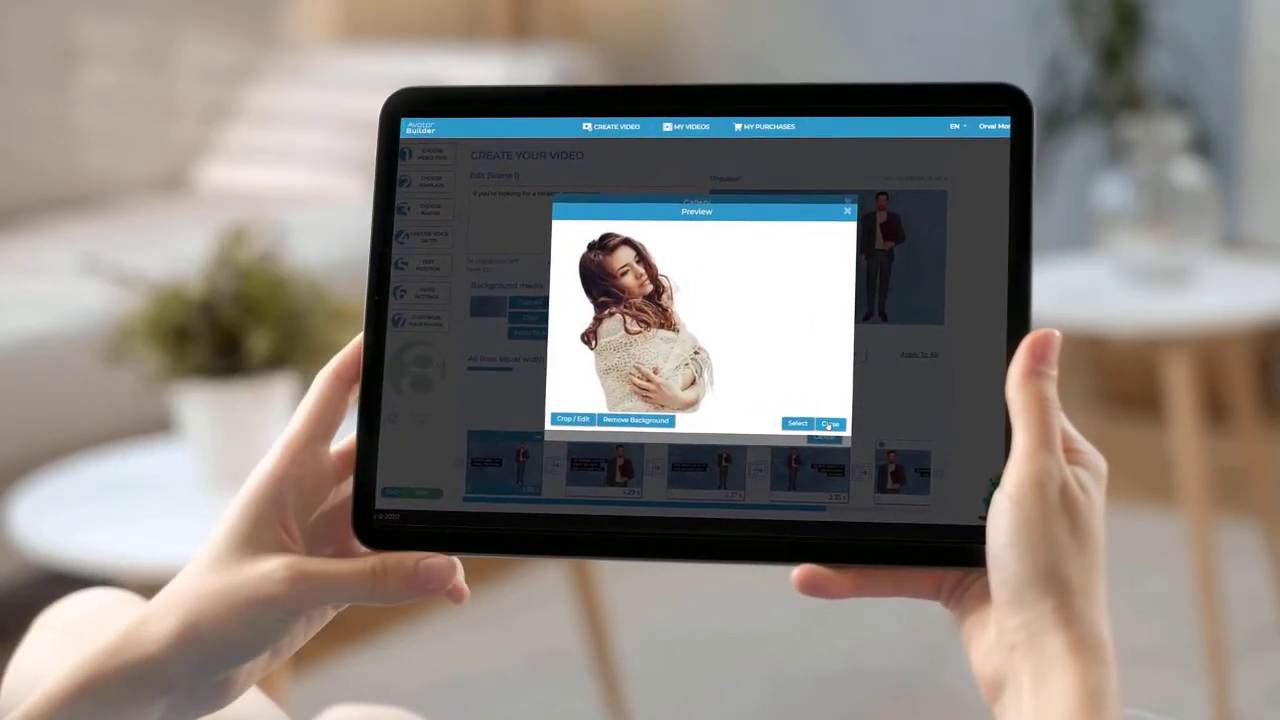
left_click(821, 431)
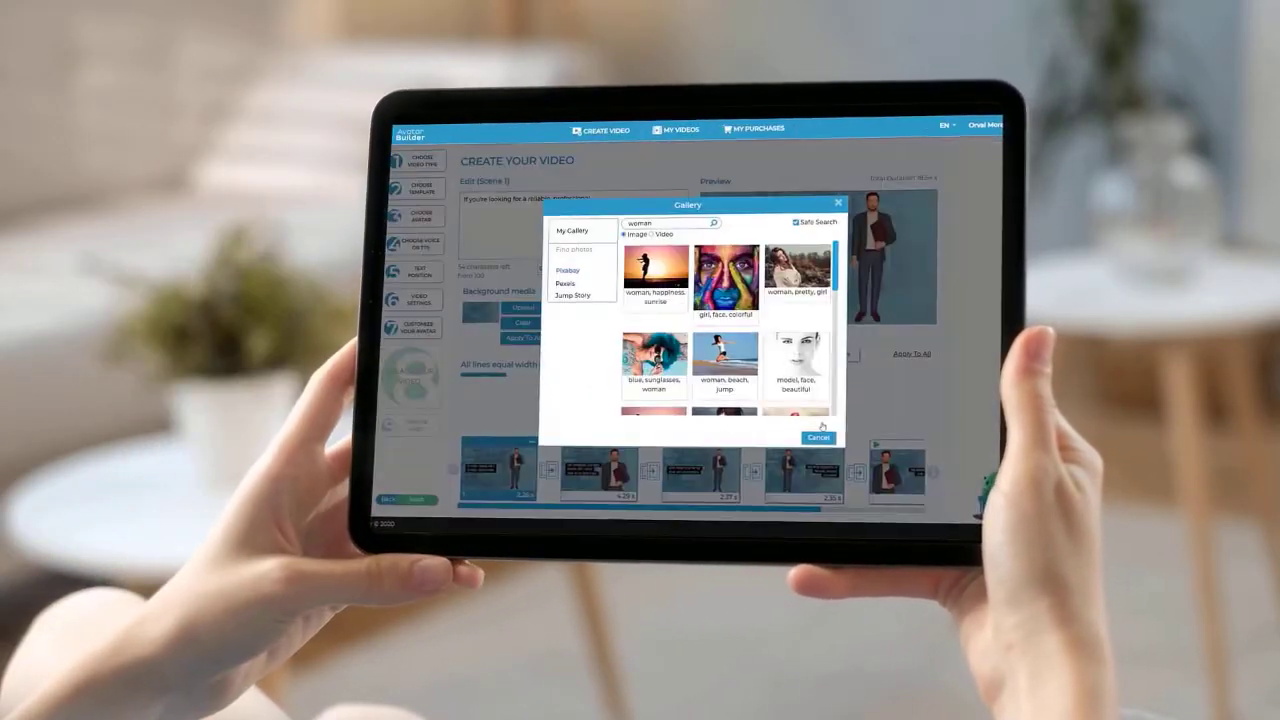
left_click(741, 374)
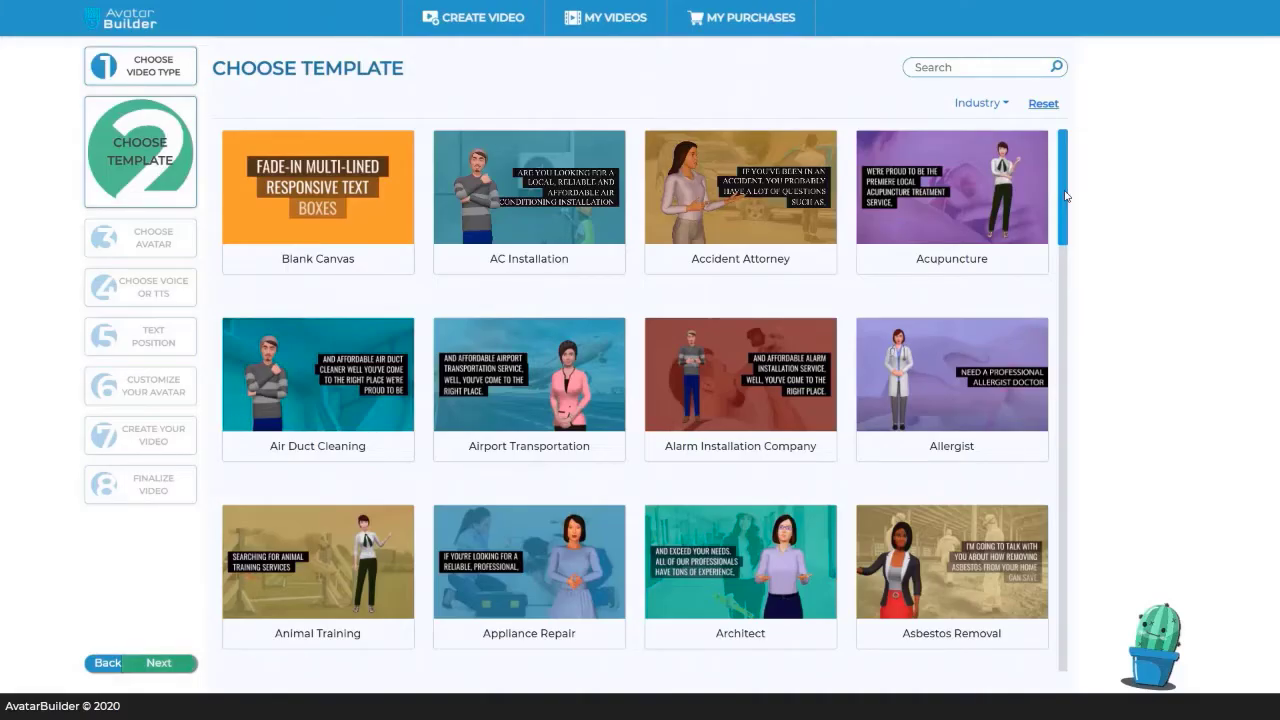
left_click_drag(1065, 192, 1065, 233)
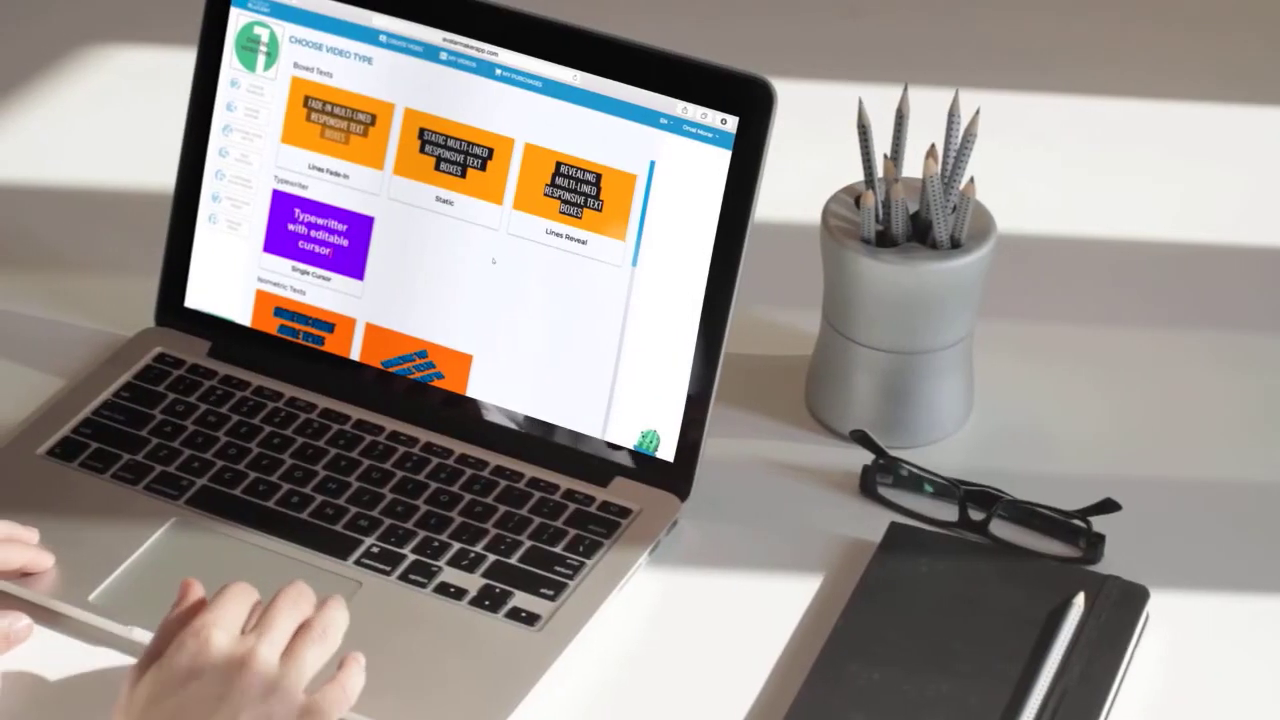
scroll(493, 261, "down", 10)
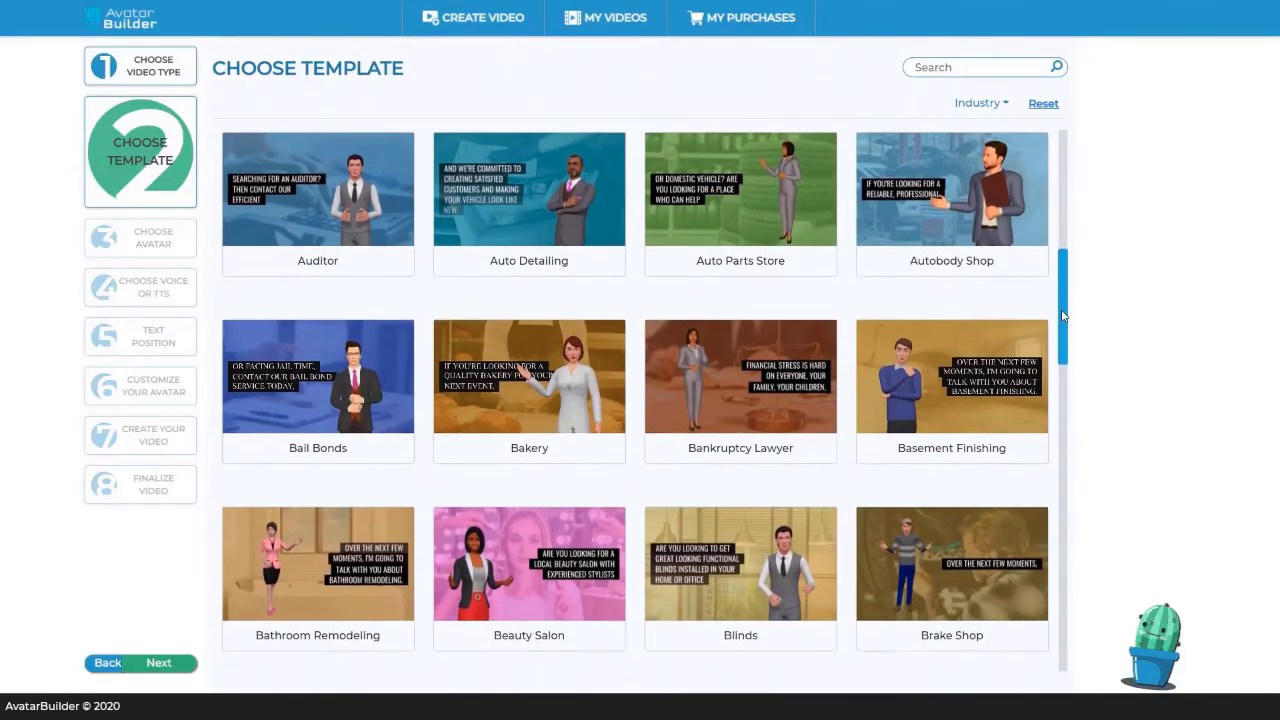
left_click_drag(1063, 316, 1058, 490)
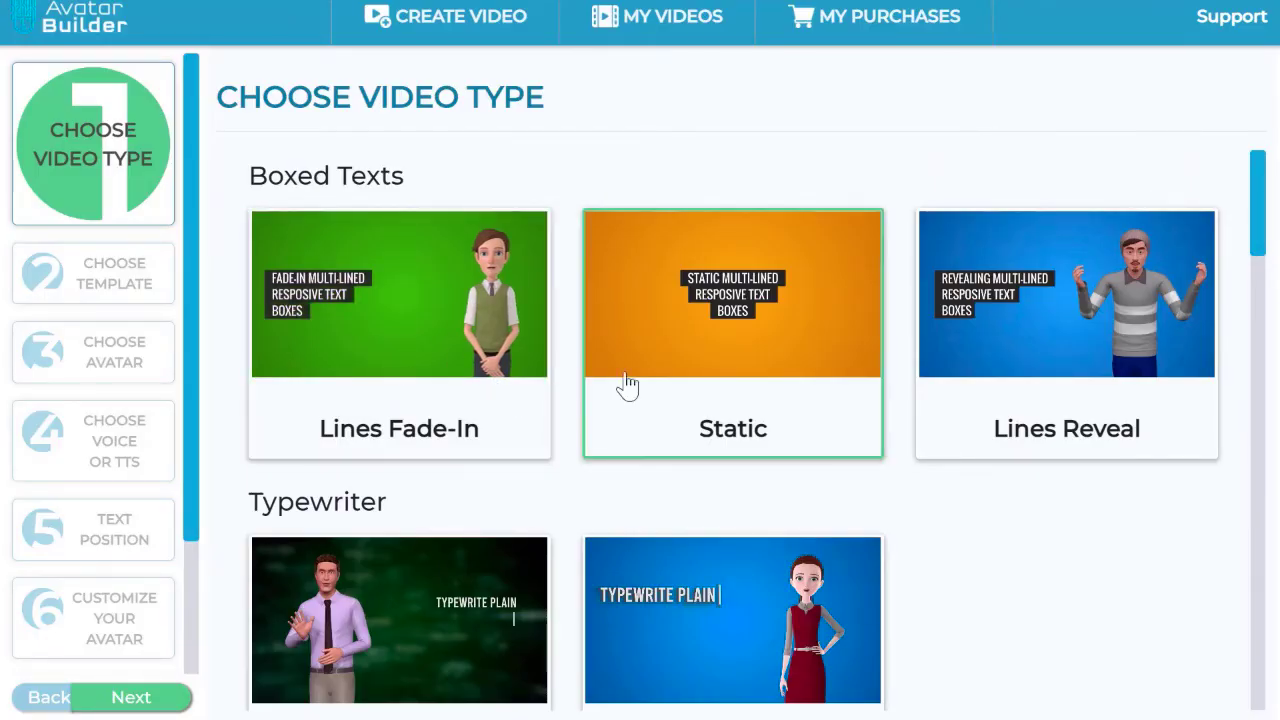
Look through the video types, choose the Static boxed-text type, and continue to template selection
scroll(829, 314, "down", 2)
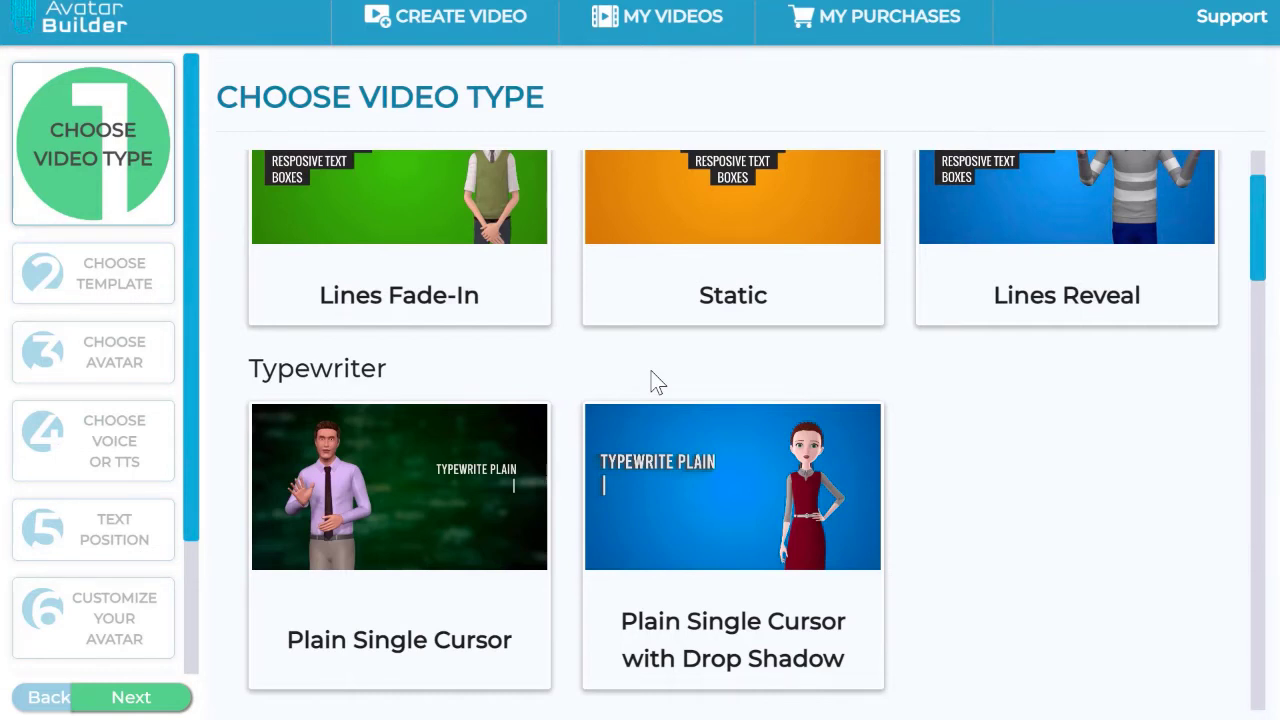
scroll(697, 383, "up", 2)
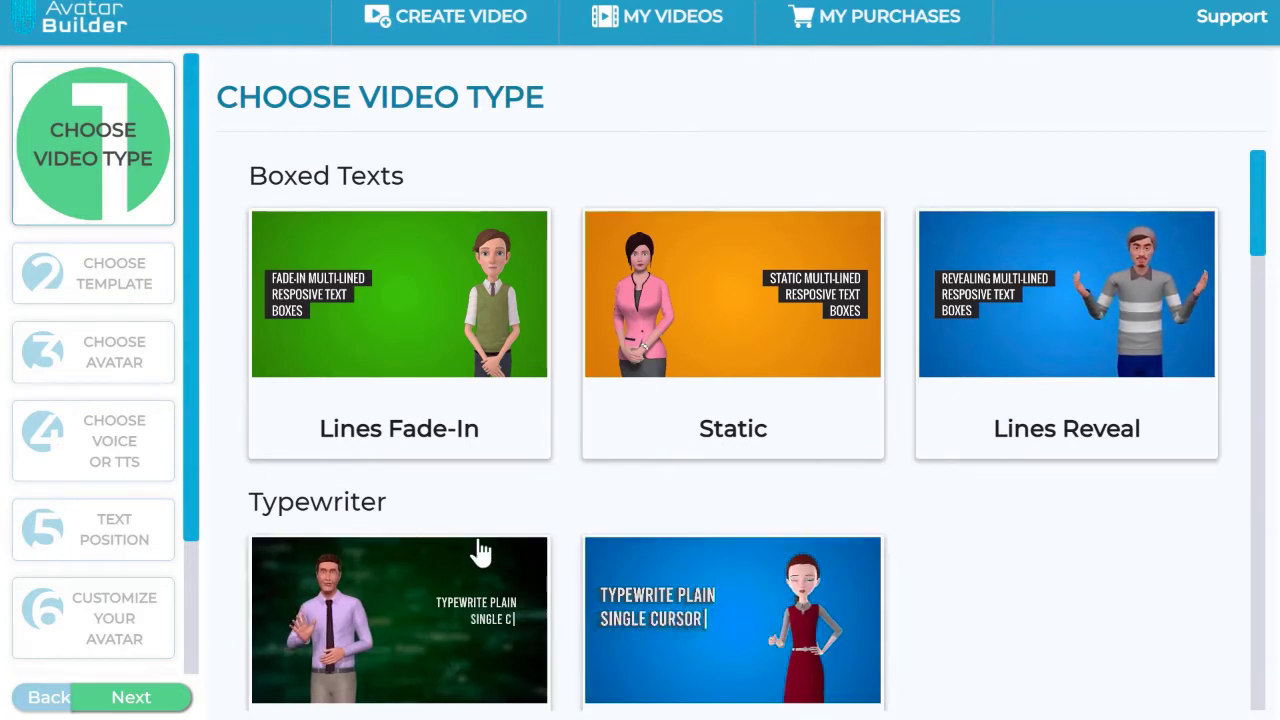
scroll(410, 292, "down", 4)
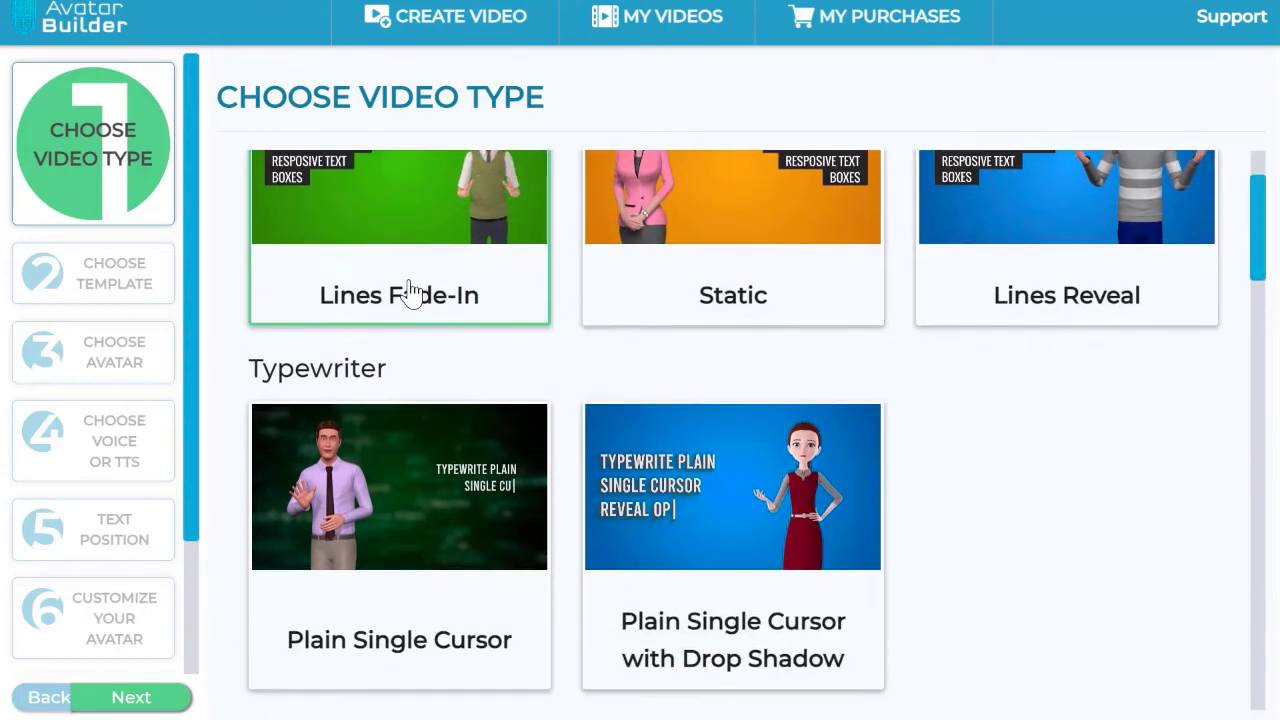
scroll(505, 465, "down", 1)
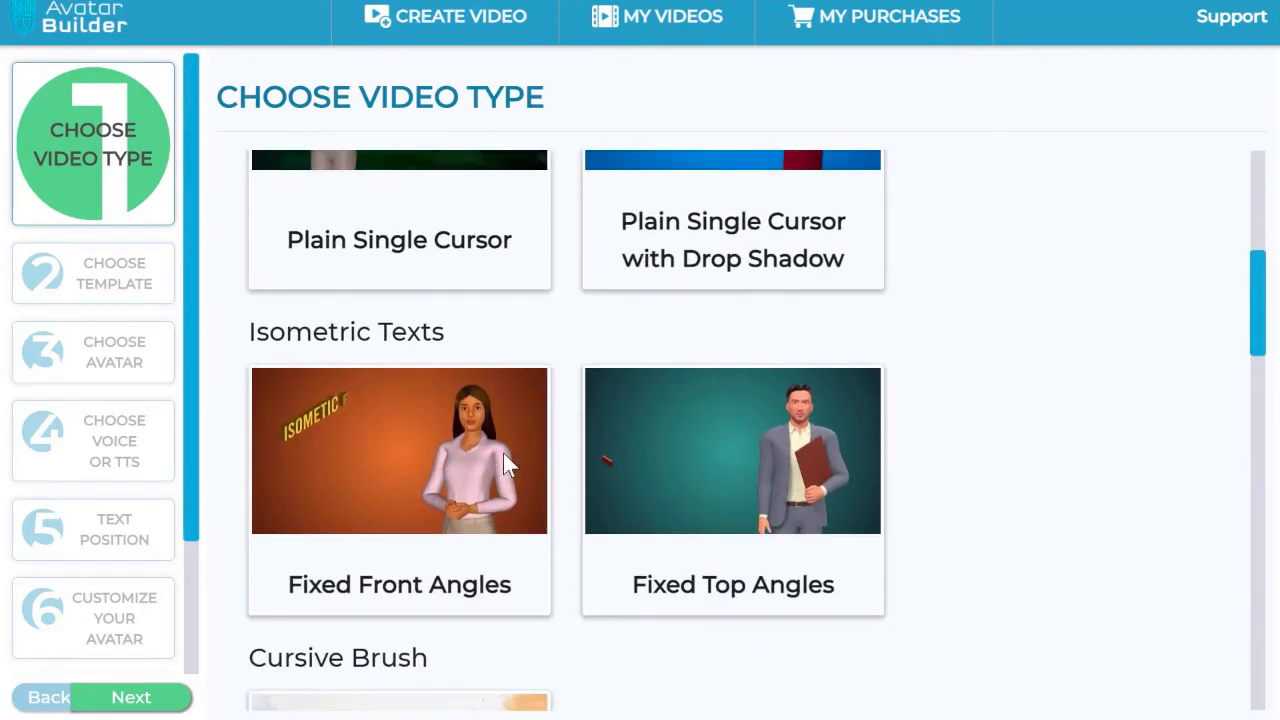
scroll(510, 470, "down", 1)
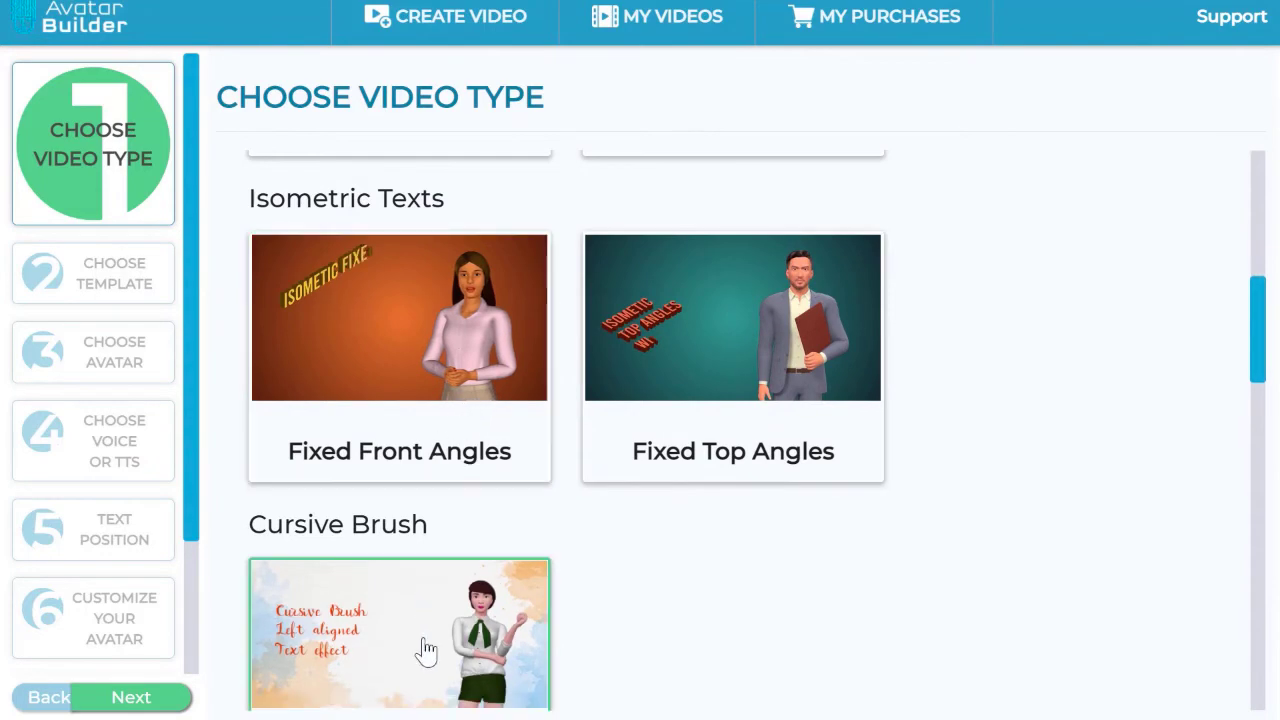
scroll(720, 560, "up", 5)
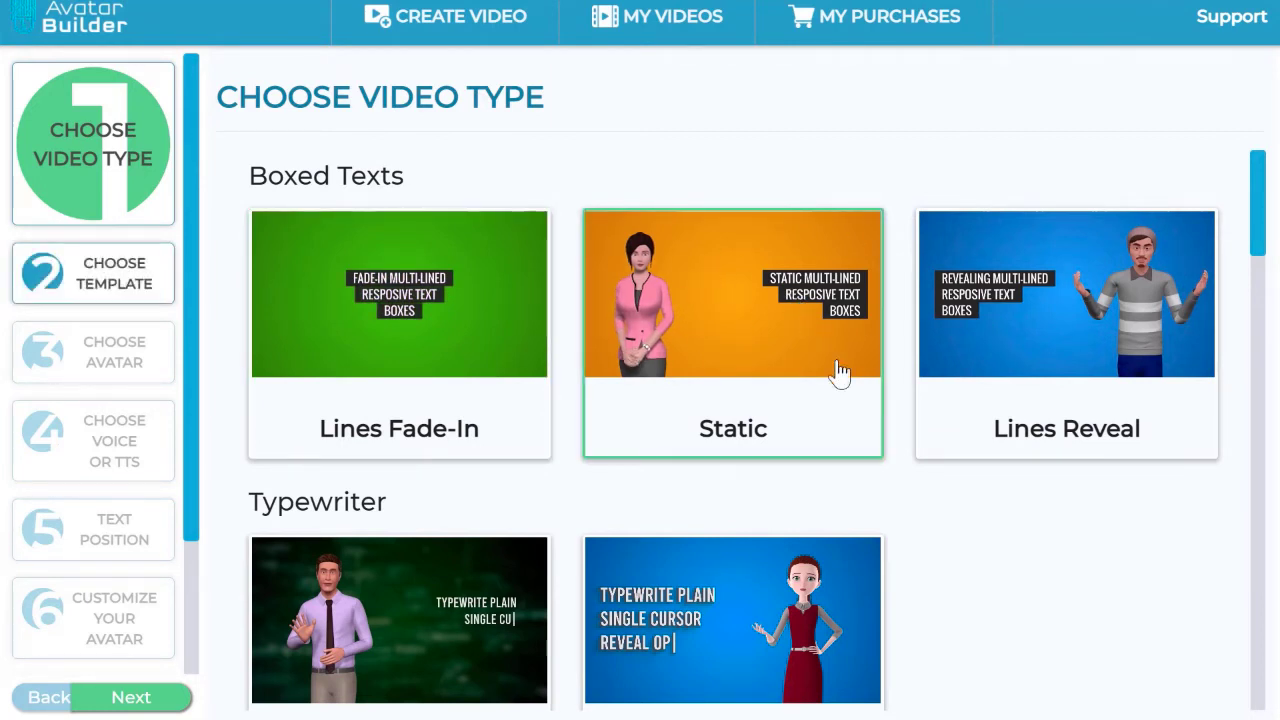
left_click(170, 699)
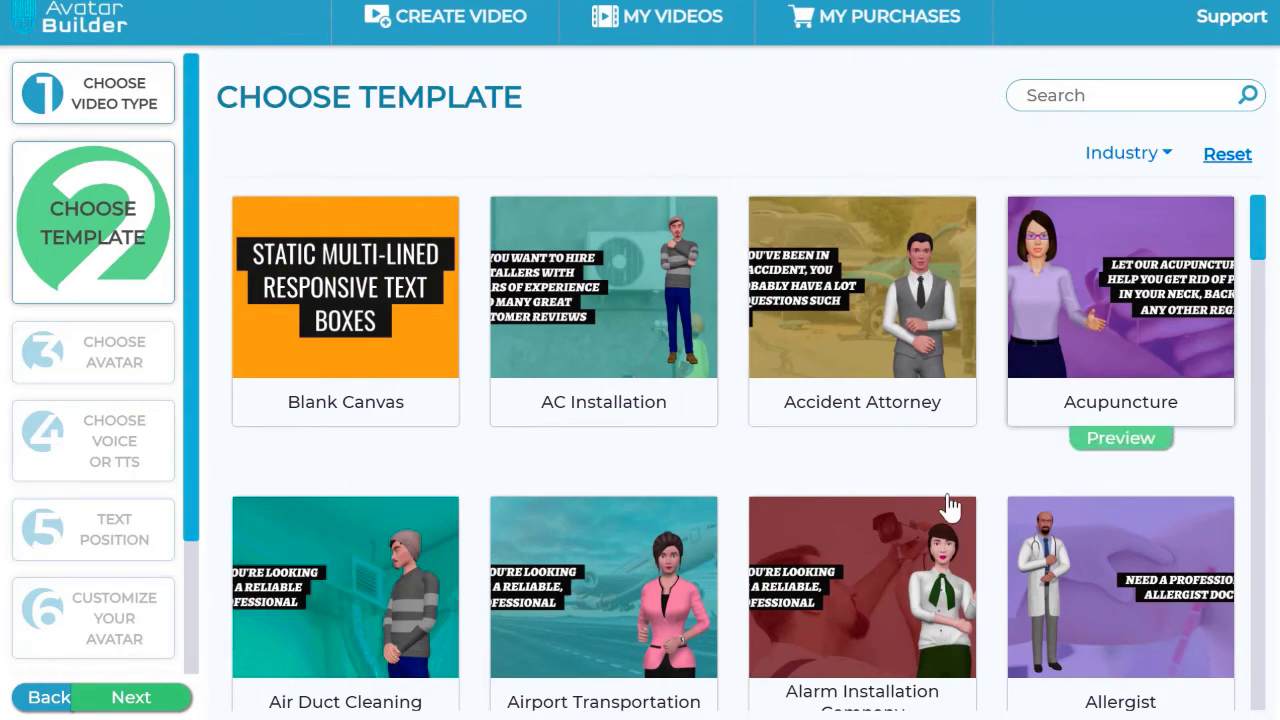
Browse the industry templates available for the Static video type
scroll(987, 494, "down", 1)
scroll(987, 494, "down", 10)
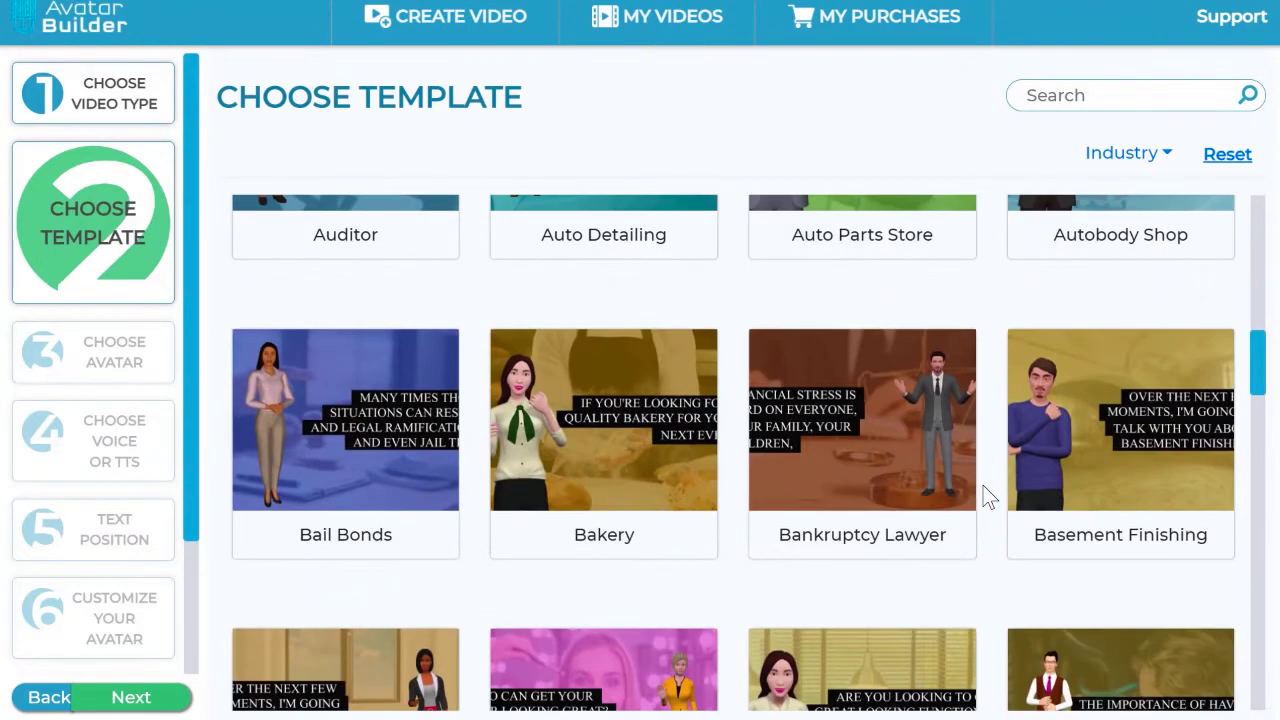
scroll(988, 497, "up", 10)
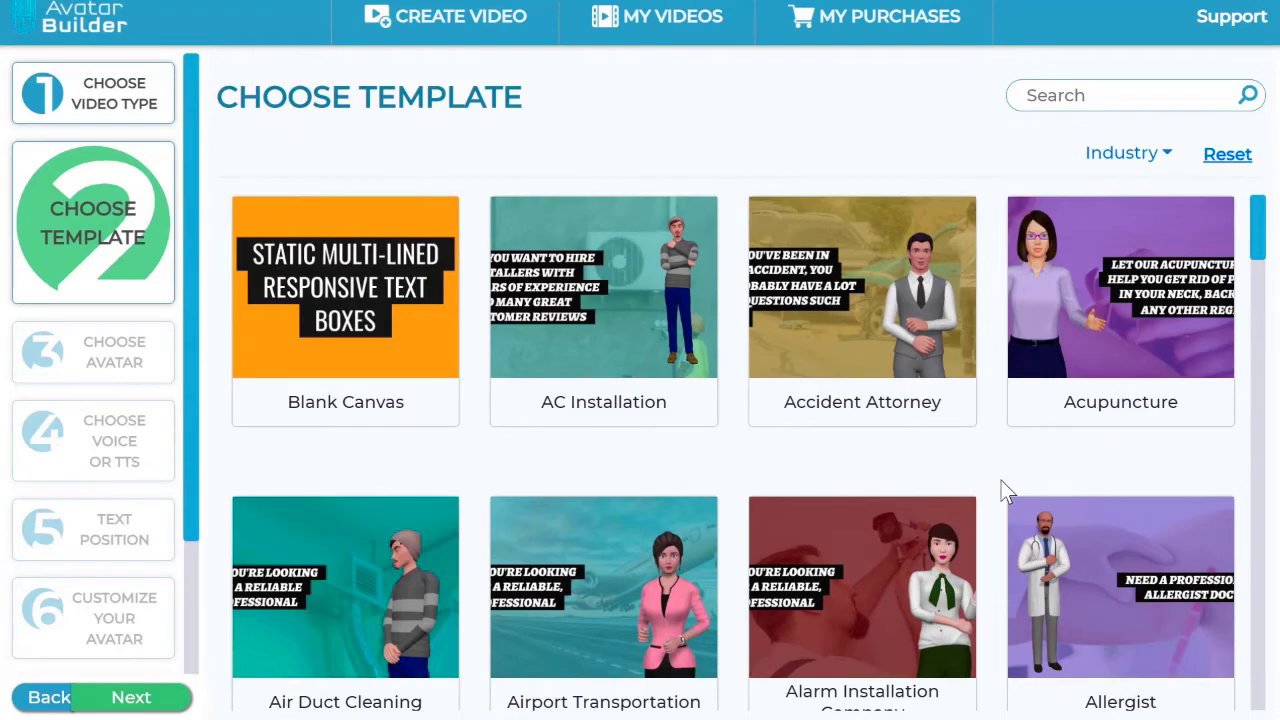
scroll(1001, 480, "down", 8)
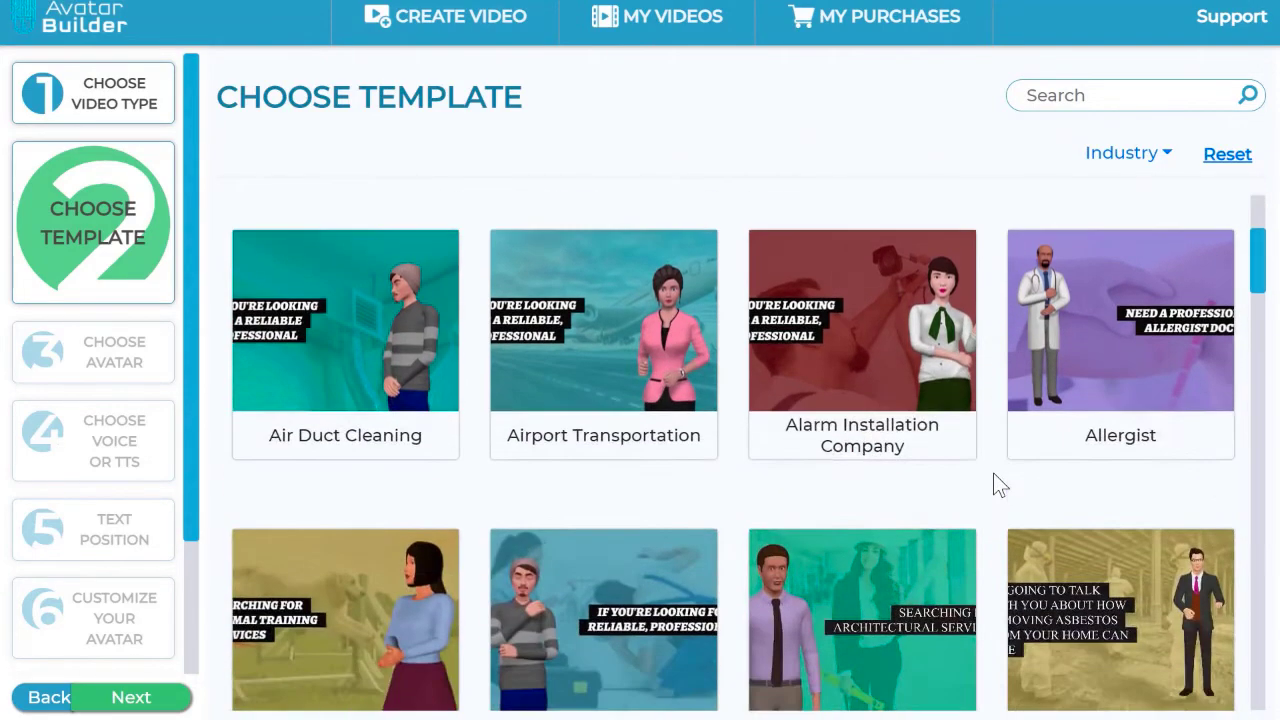
scroll(994, 471, "down", 6)
scroll(994, 471, "up", 15)
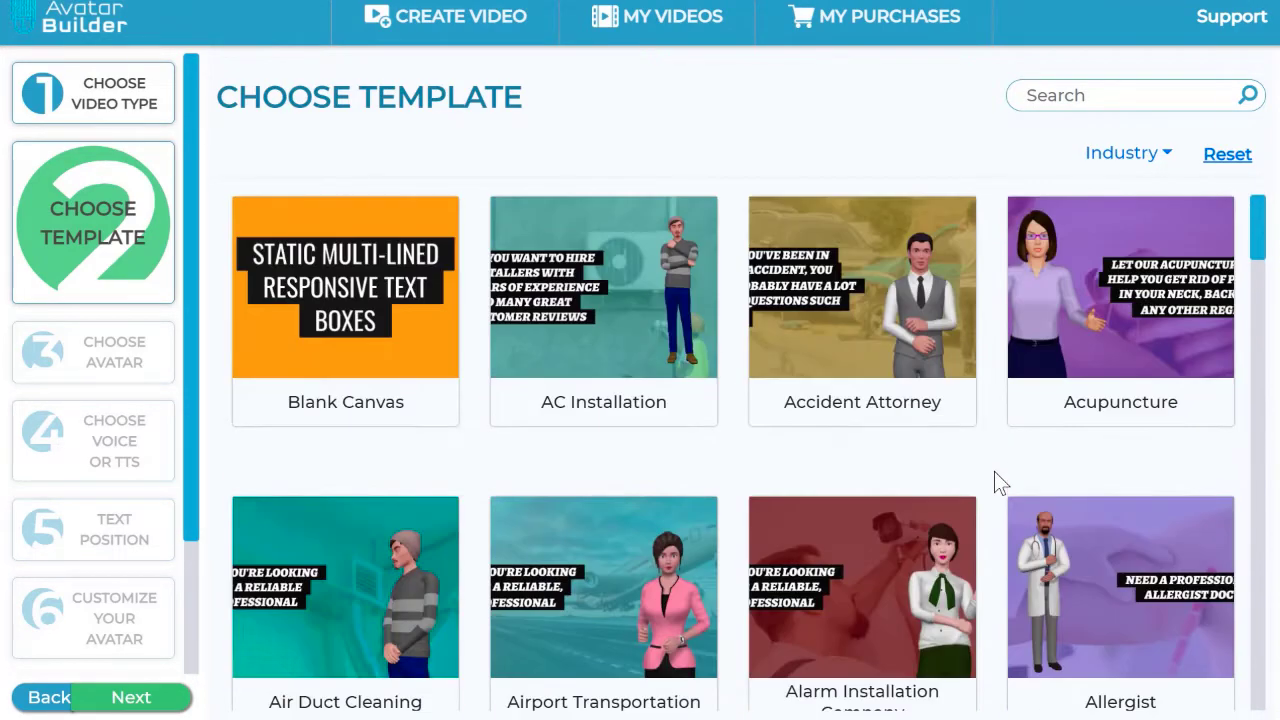
scroll(994, 471, "down", 8)
scroll(994, 471, "down", 7)
scroll(994, 471, "up", 16)
scroll(999, 389, "down", 3)
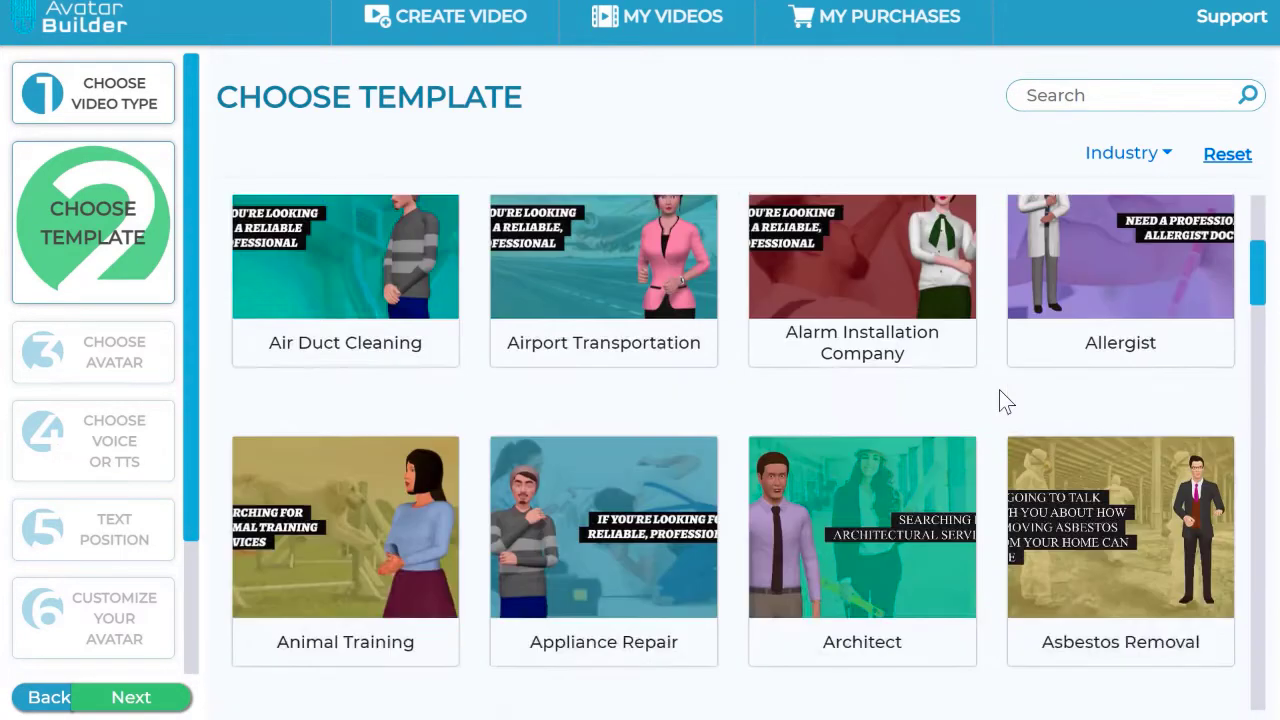
Choose the Animal Training template from the industry templates and continue to avatar selection
scroll(999, 389, "down", 1)
scroll(1005, 408, "up", 3)
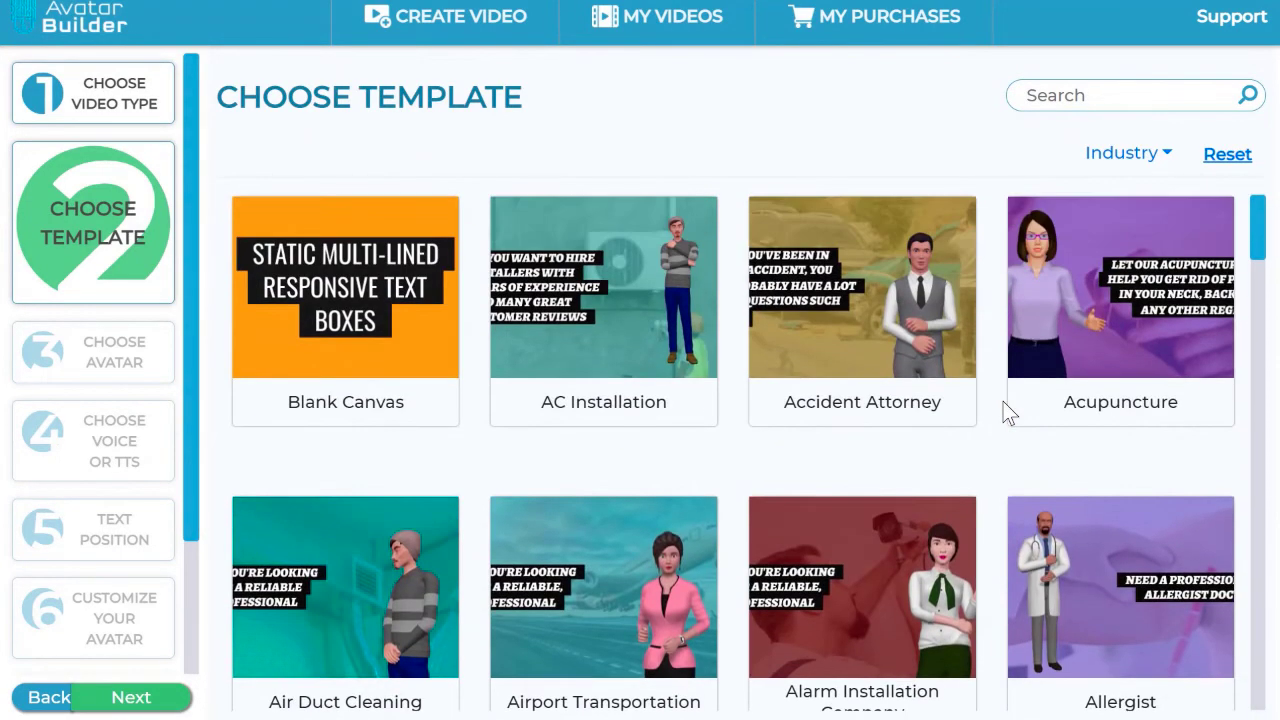
scroll(997, 432, "down", 1)
scroll(994, 429, "up", 1)
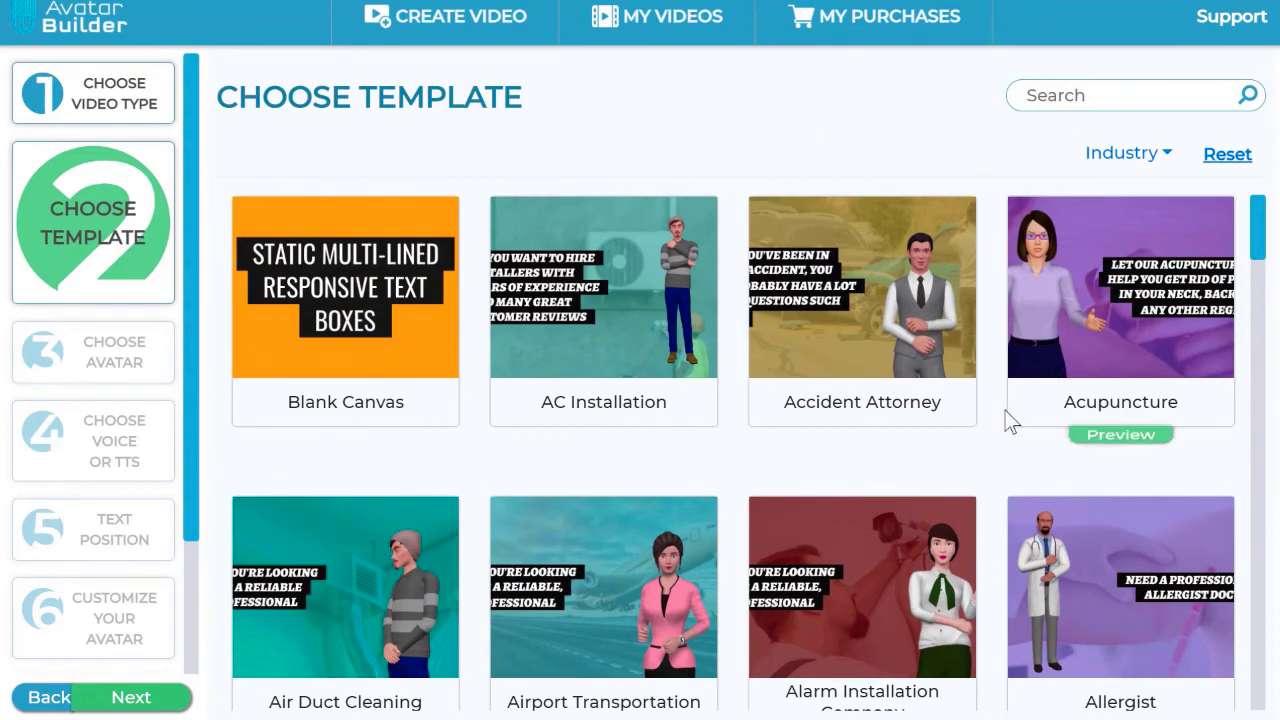
scroll(1005, 412, "down", 1)
scroll(987, 421, "down", 5)
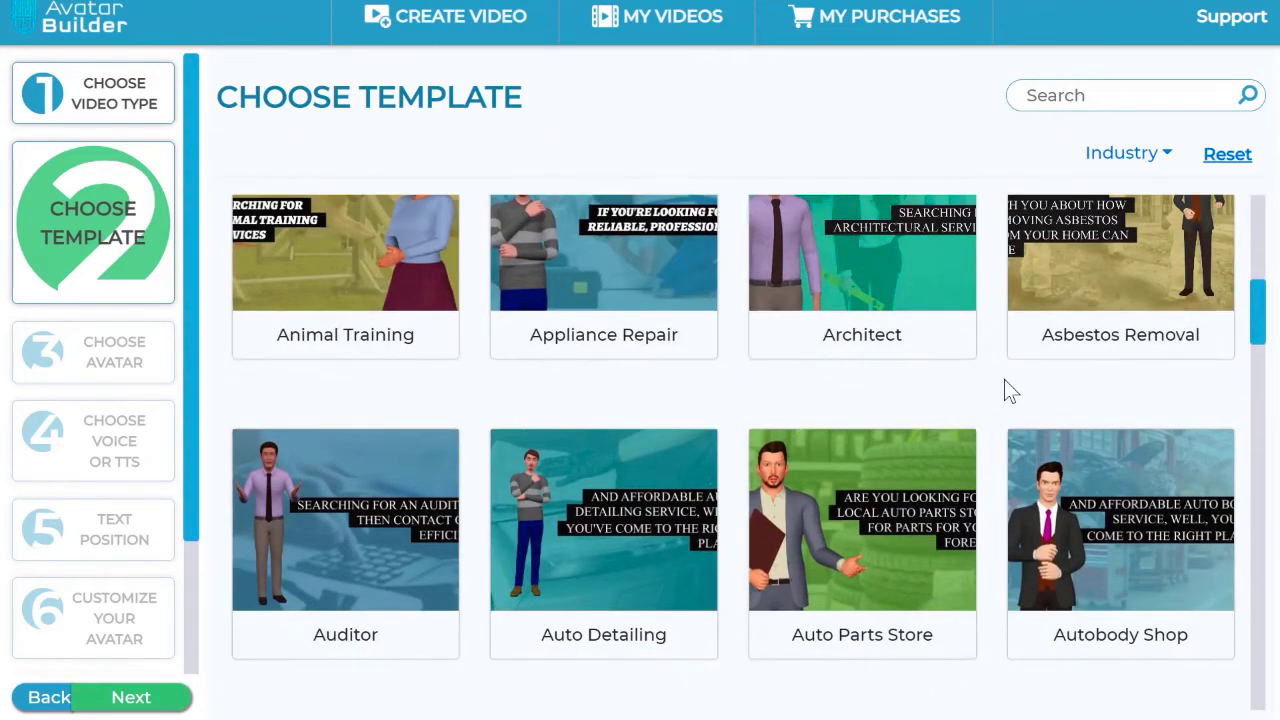
scroll(1004, 385, "down", 1)
scroll(1004, 379, "down", 3)
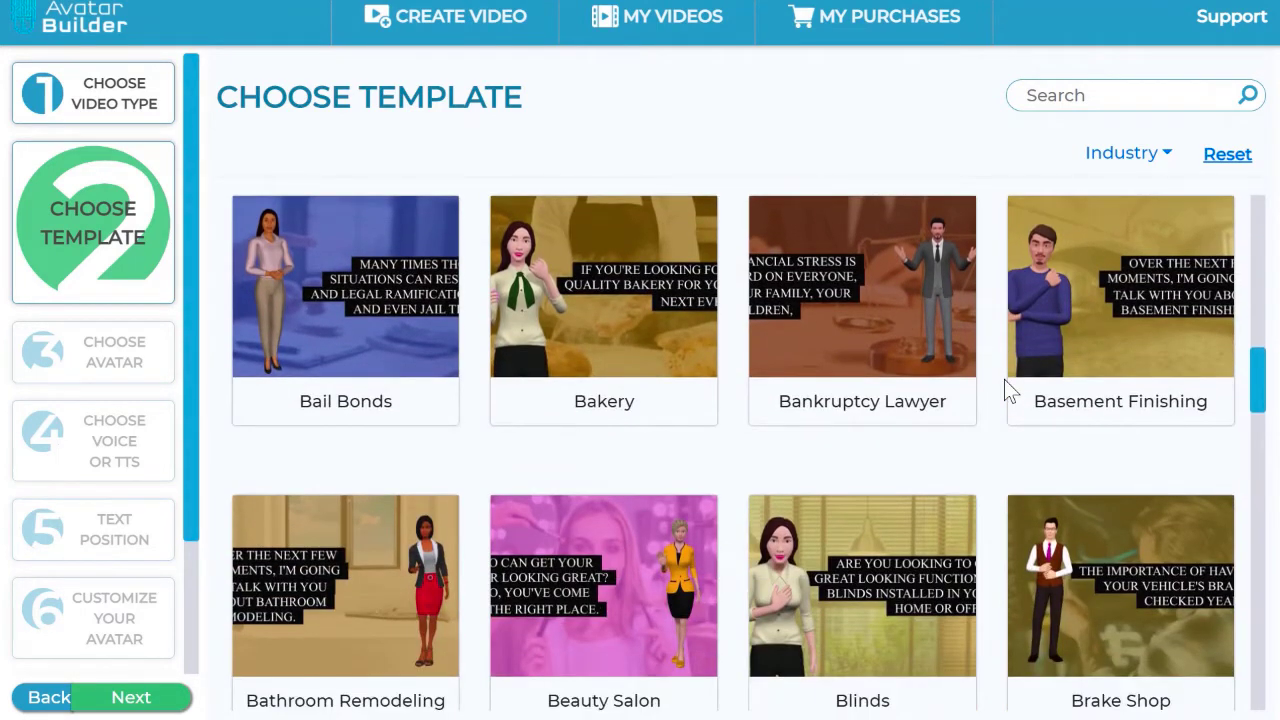
scroll(1004, 379, "up", 3)
scroll(1004, 379, "up", 4)
scroll(1006, 386, "down", 2)
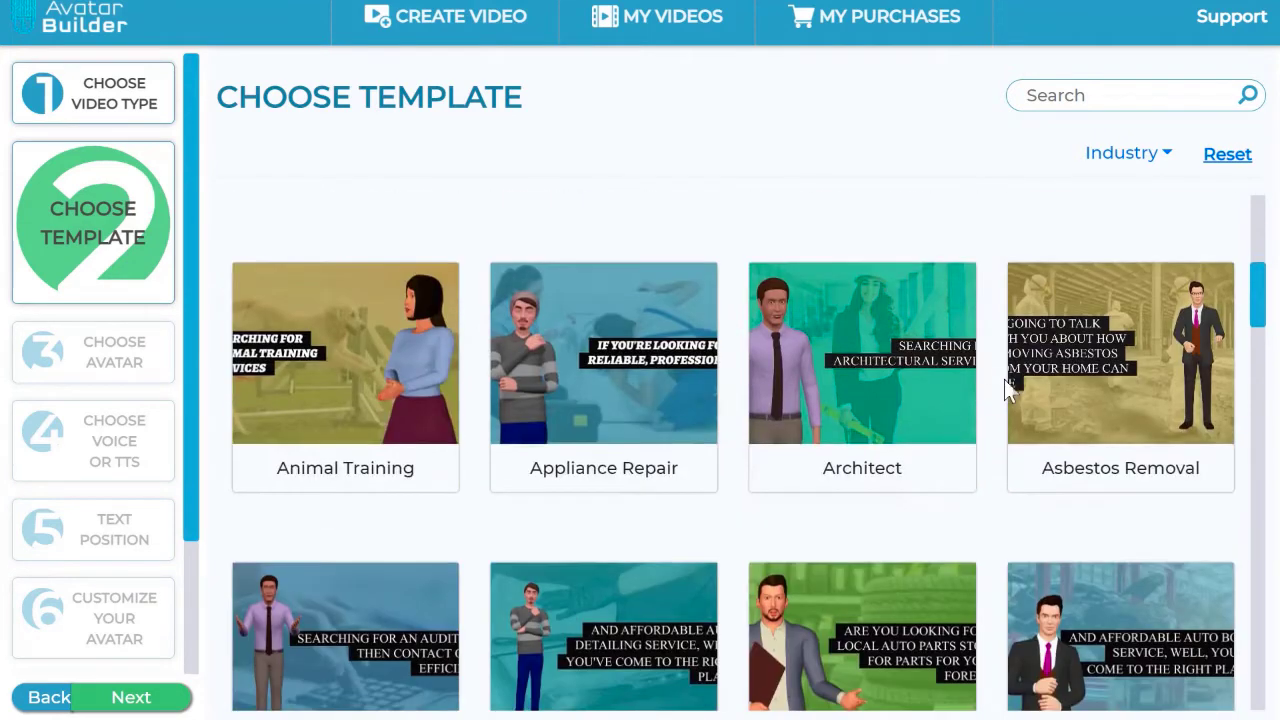
left_click(372, 366)
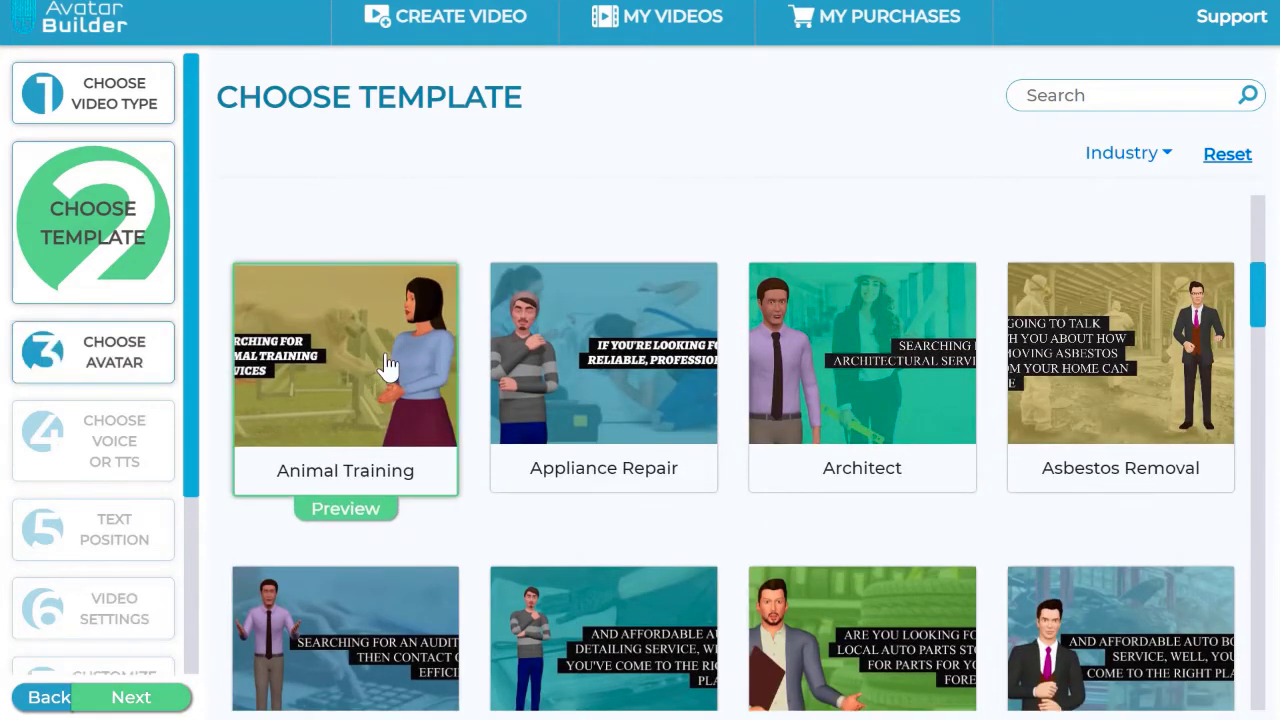
left_click(157, 706)
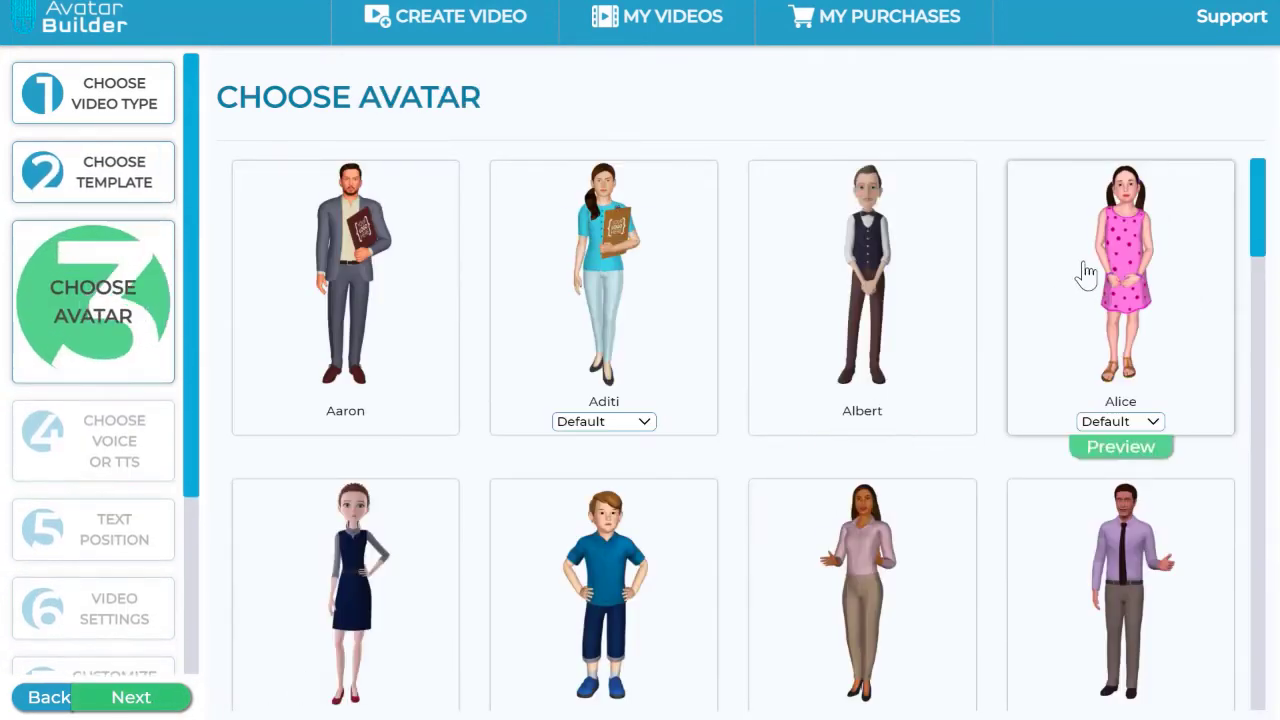
Look through the available avatars and select Deshawn
scroll(1160, 357, "down", 6)
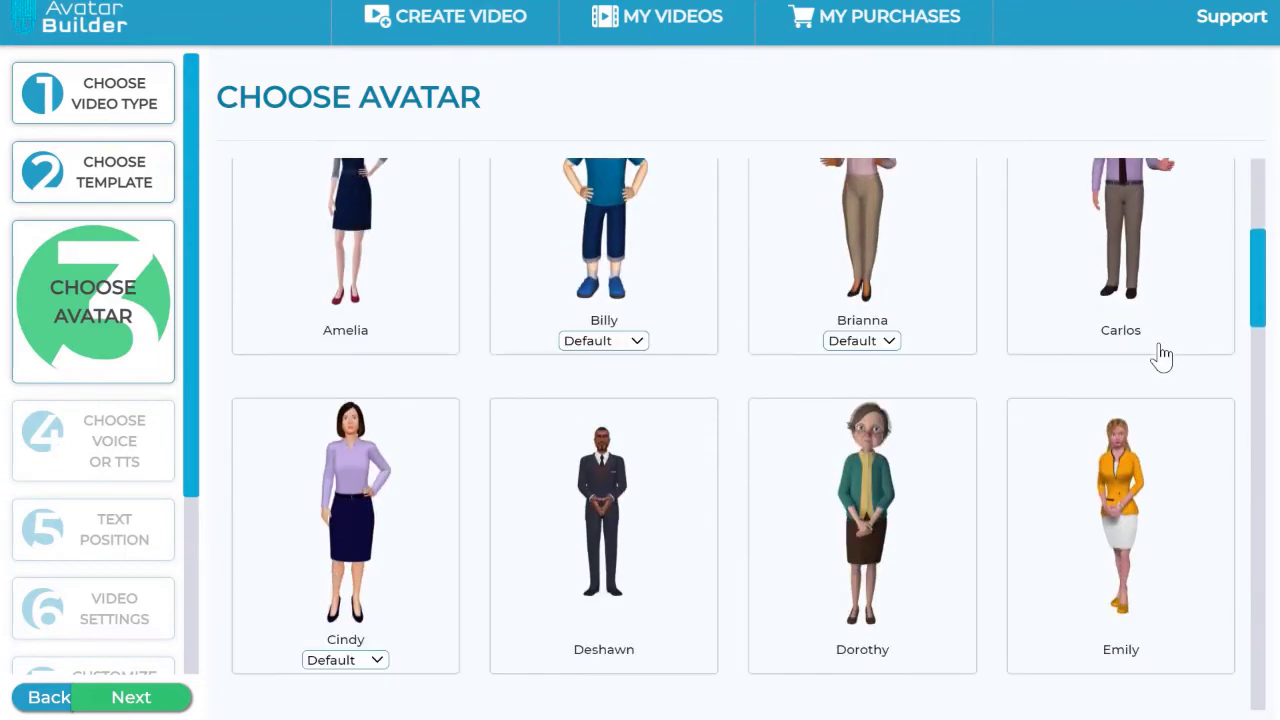
scroll(1160, 357, "down", 12)
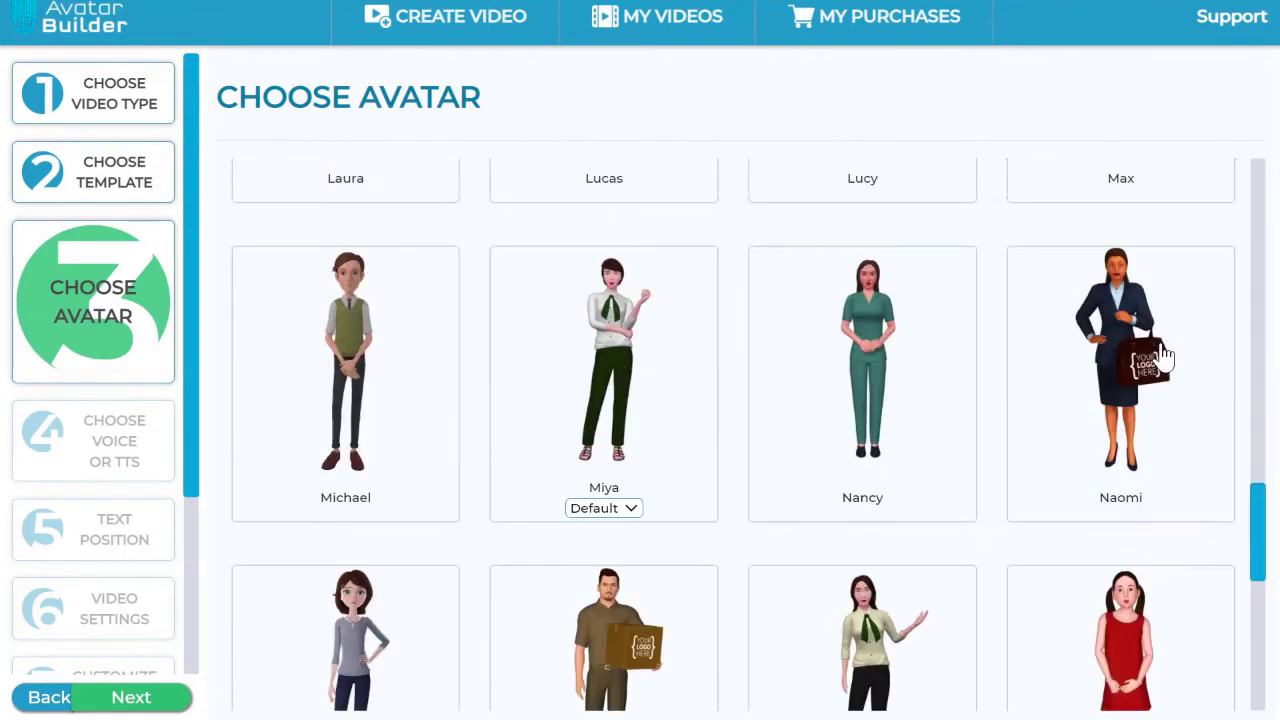
scroll(1163, 357, "down", 5)
scroll(1163, 357, "up", 20)
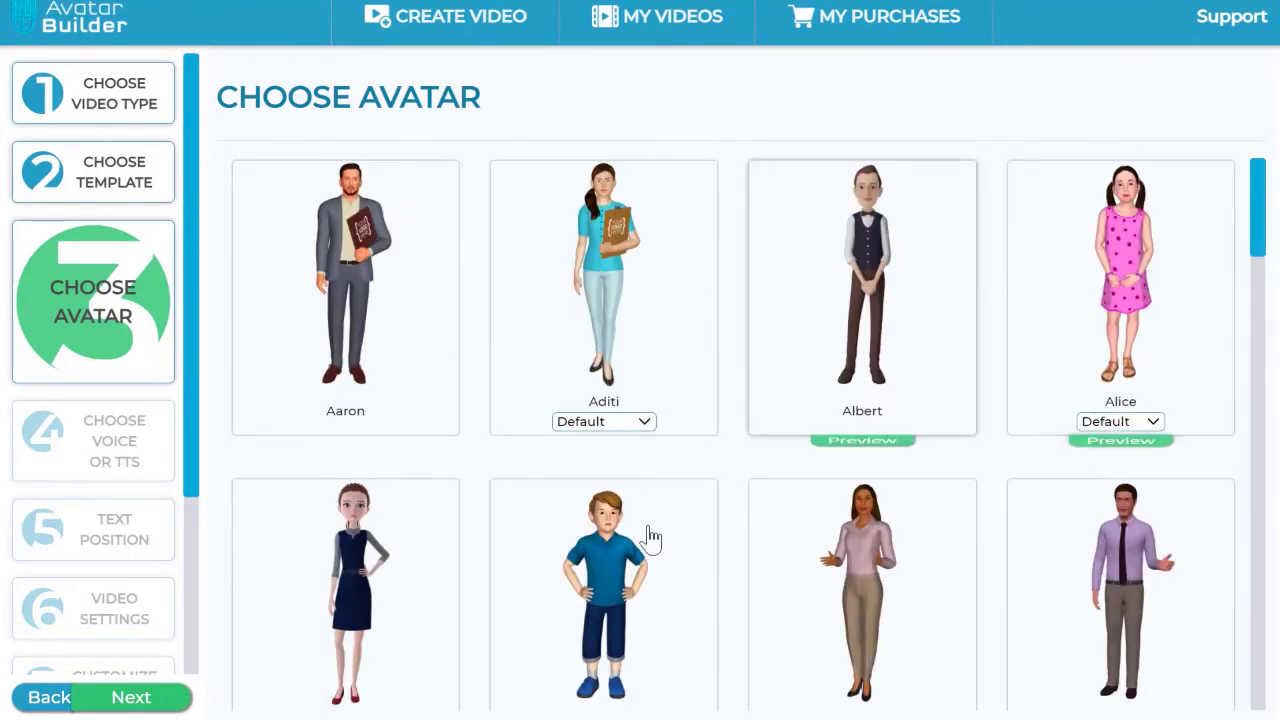
scroll(751, 465, "down", 6)
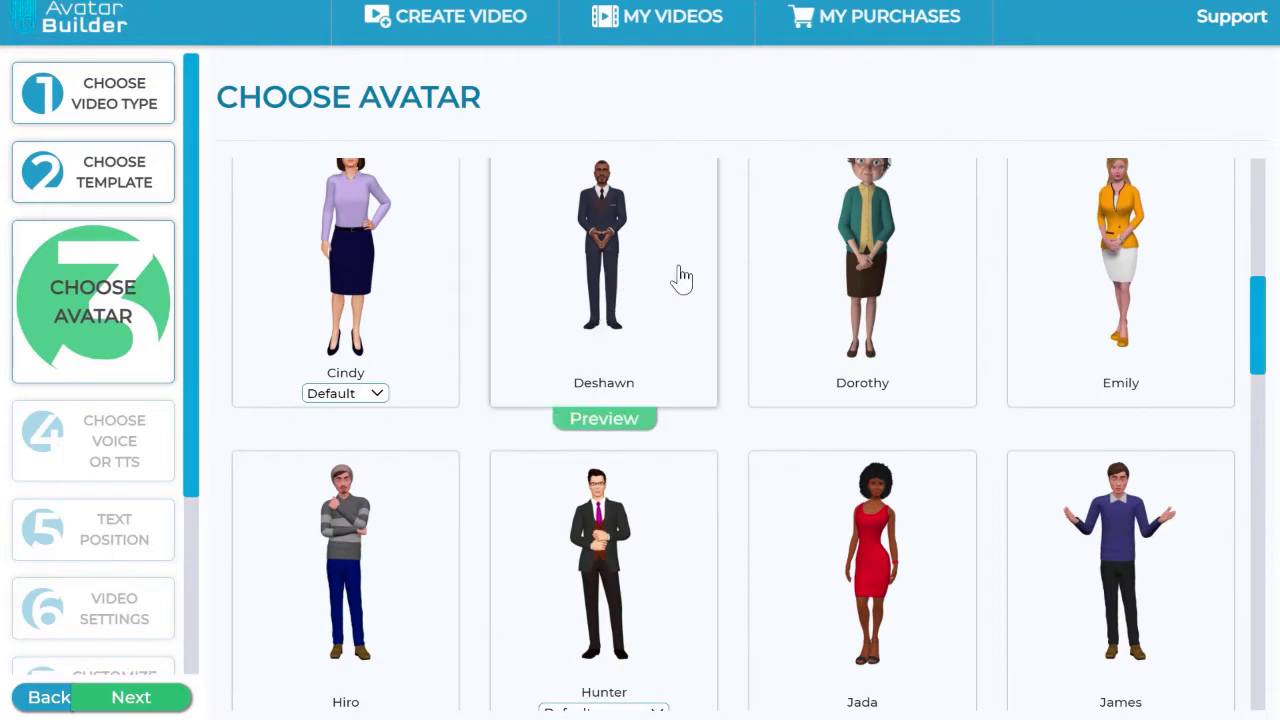
left_click(650, 305)
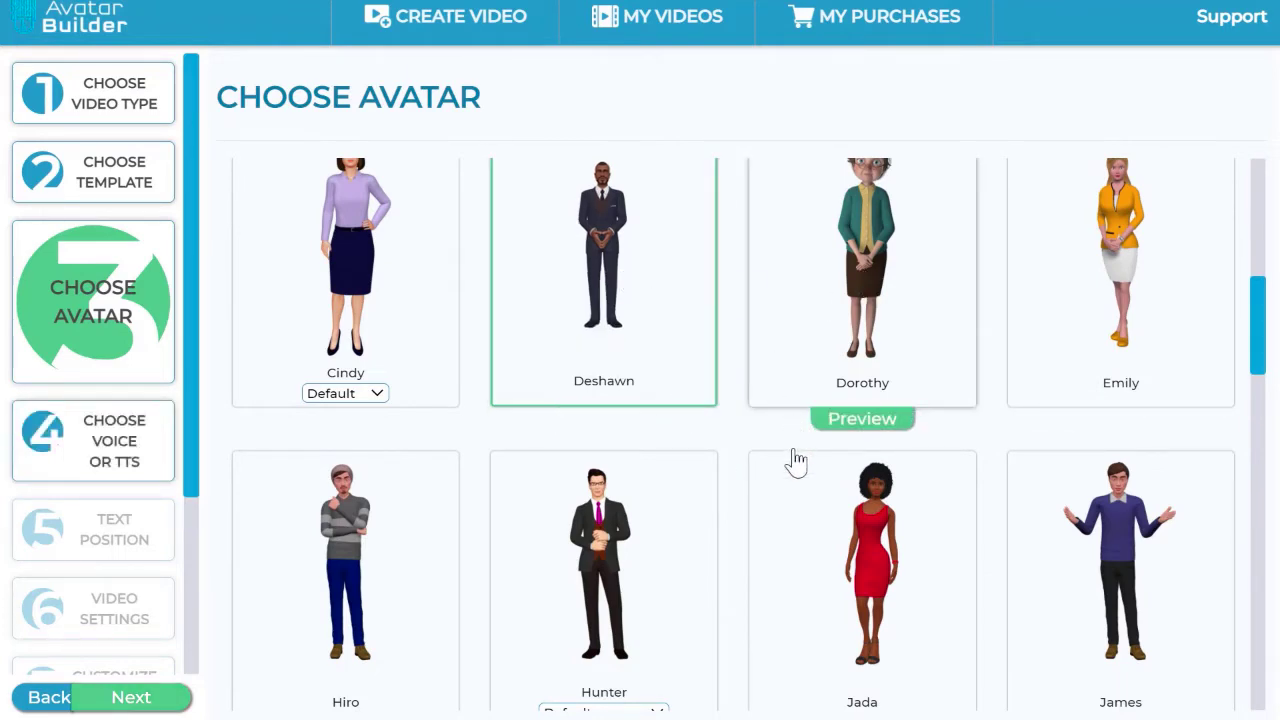
Select the male avatar in a brown uniform carrying a box and continue to the voice options
scroll(676, 505, "down", 12)
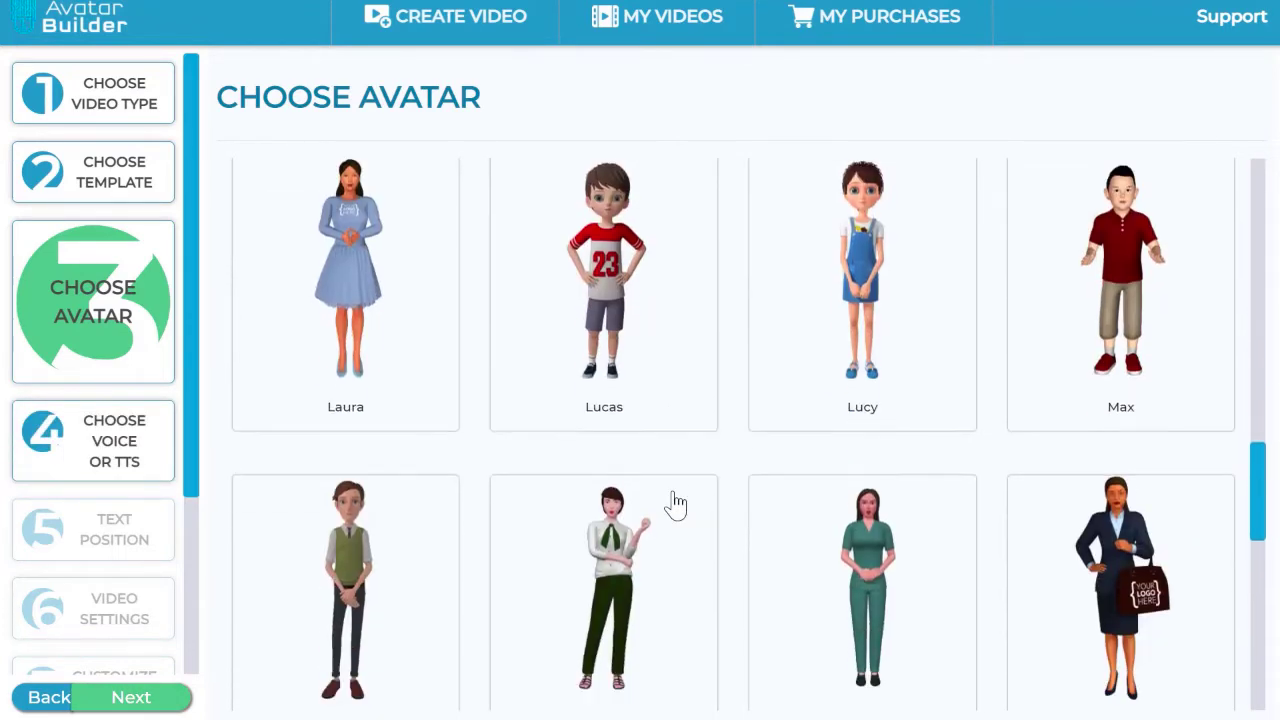
scroll(676, 505, "down", 3)
left_click(634, 414)
left_click(178, 700)
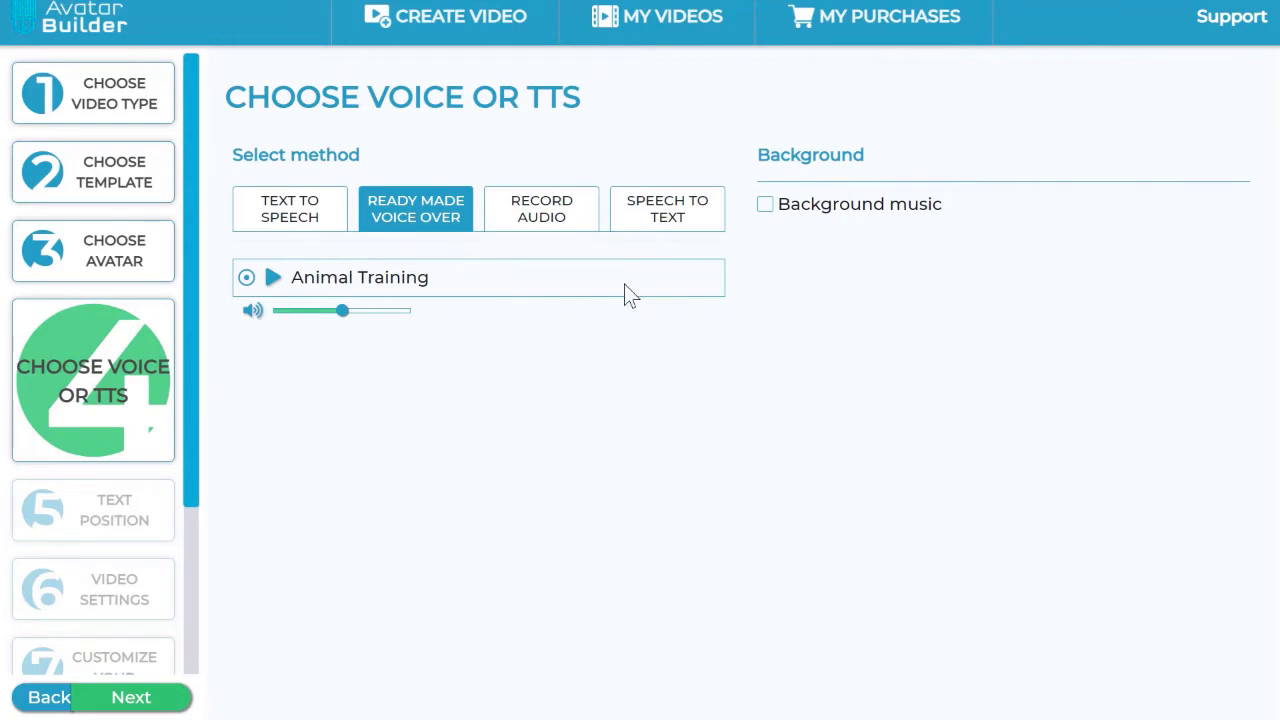
Switch the voice method to text to speech and look over its voice choices and the animal training script
left_click(303, 215)
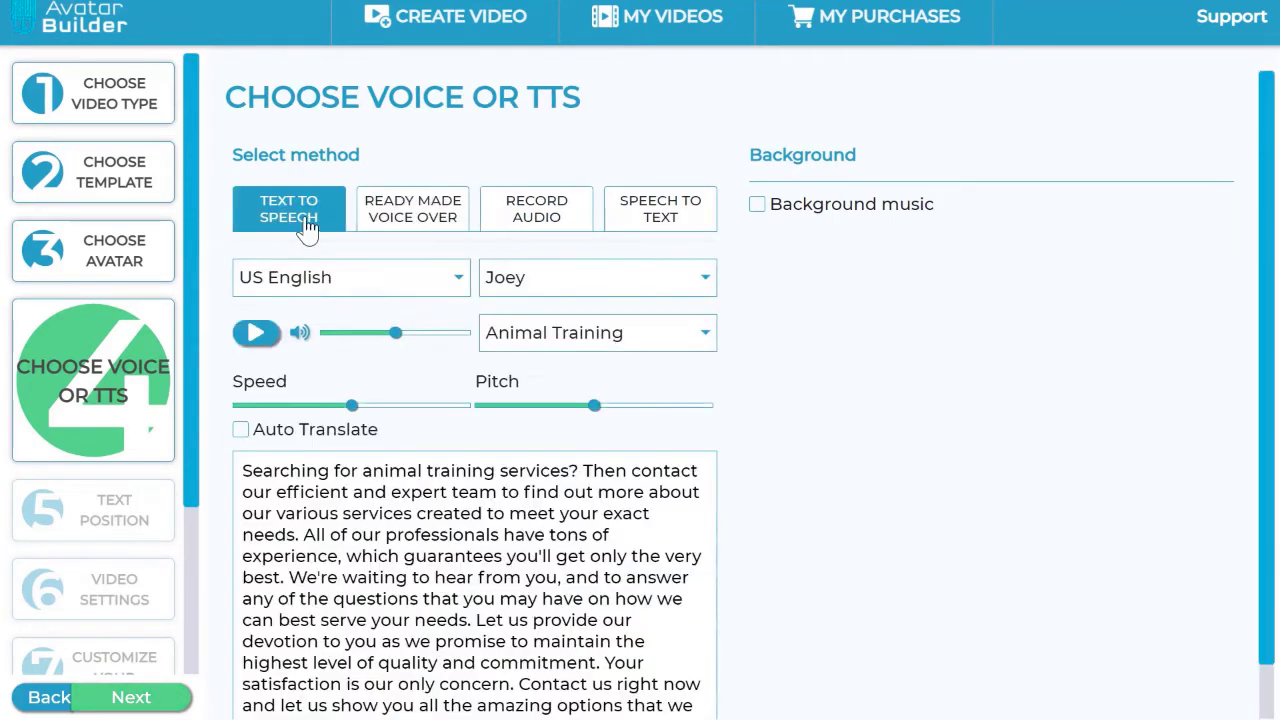
left_click(715, 279)
left_click(871, 429)
scroll(537, 417, "down", 1)
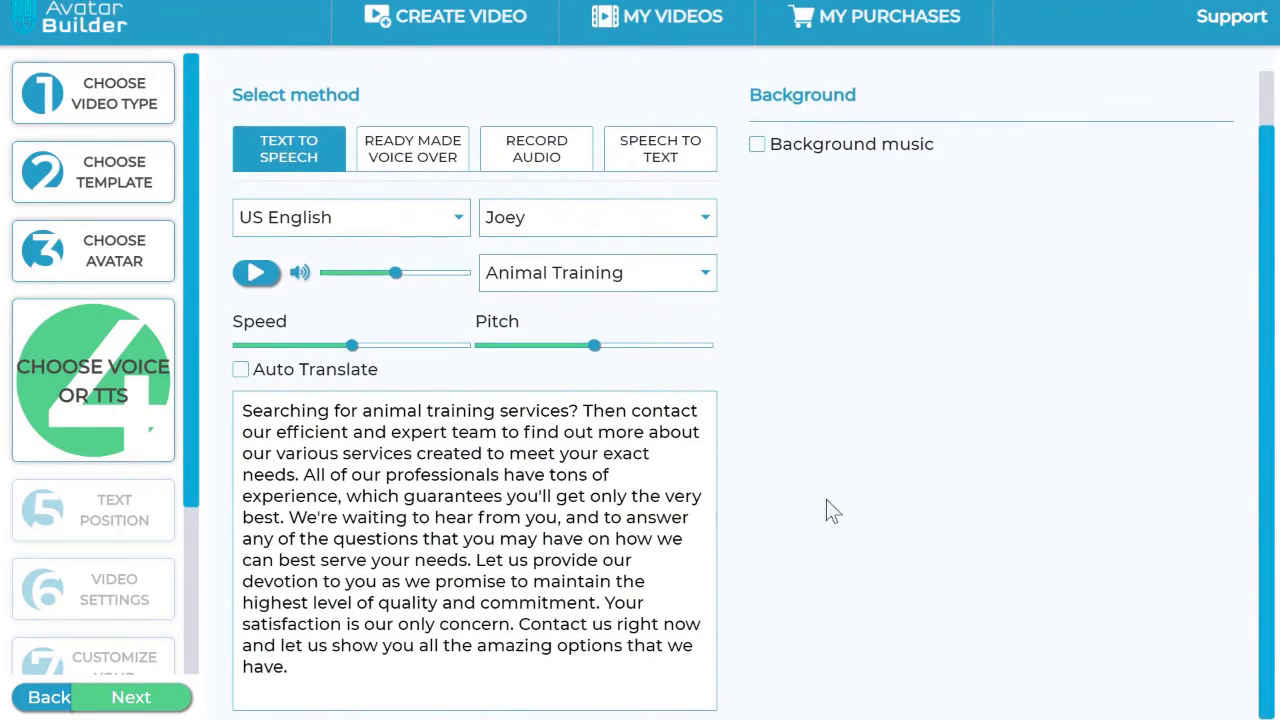
left_click_drag(575, 673, 240, 410)
left_click(550, 682)
left_click_drag(550, 682, 227, 412)
left_click(545, 698)
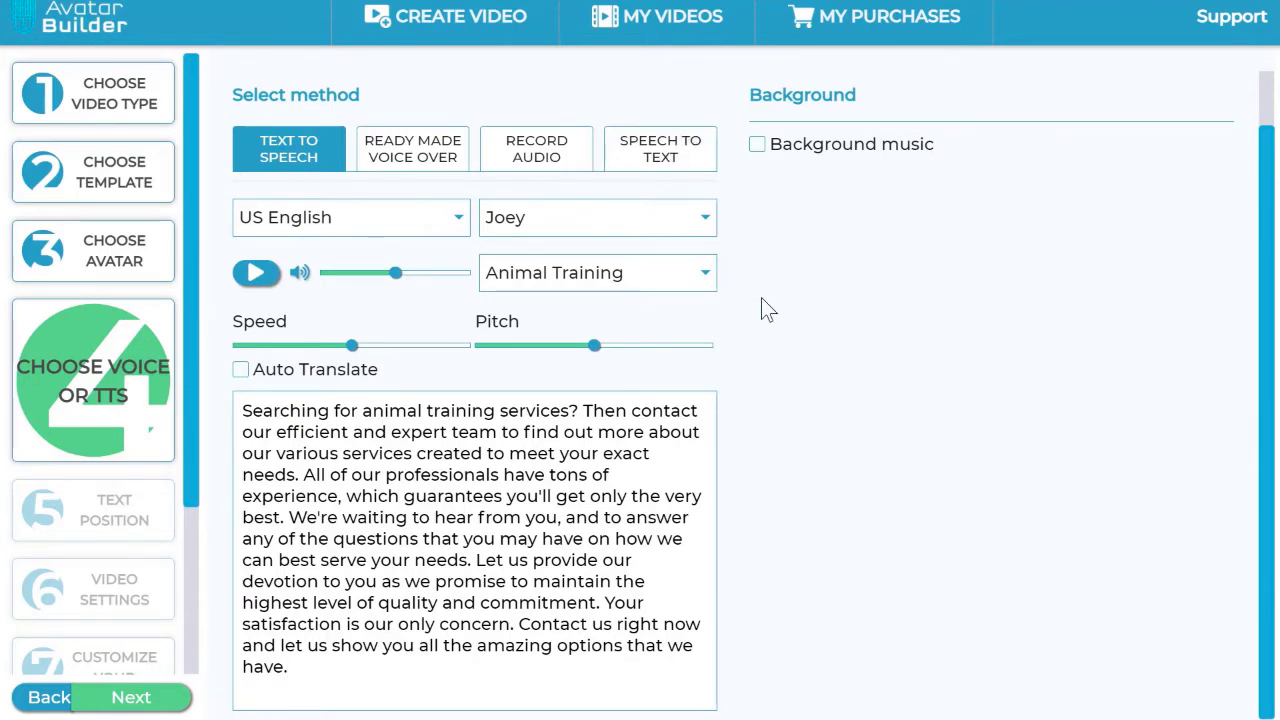
Check the speech-to-text method, settle on the ready-made voice over, and continue to the text position settings
left_click(672, 170)
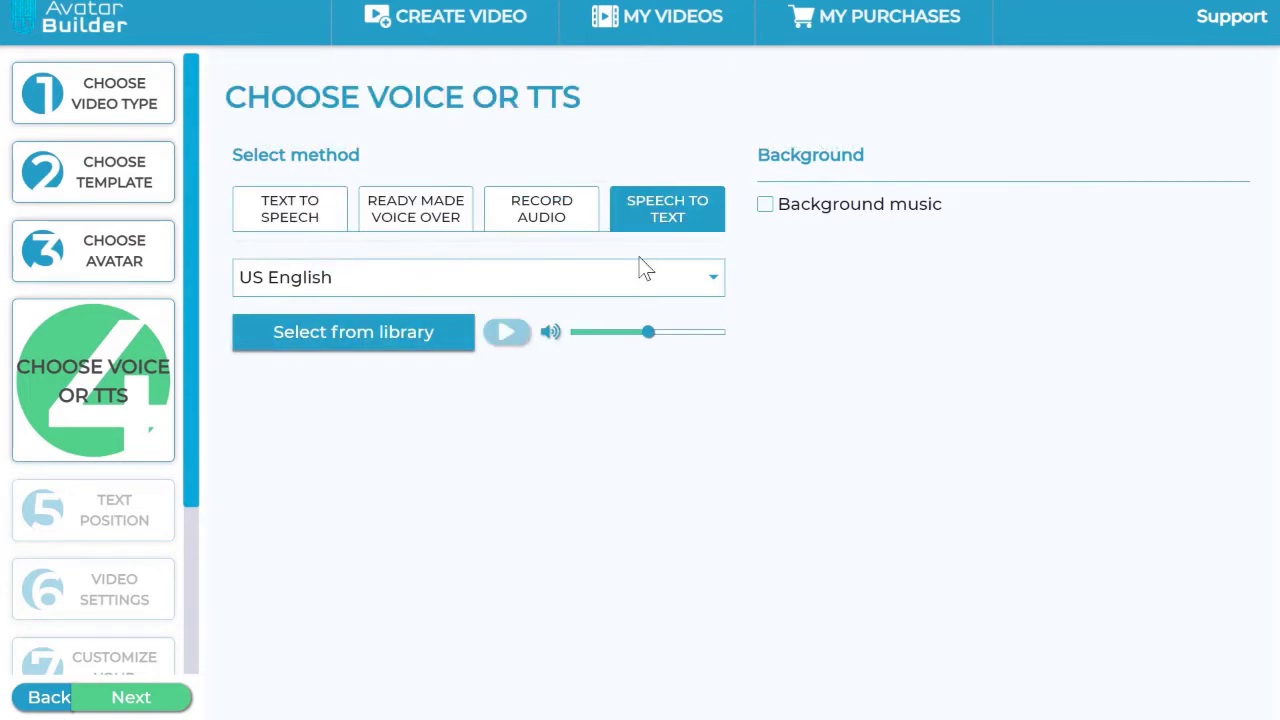
left_click(307, 224)
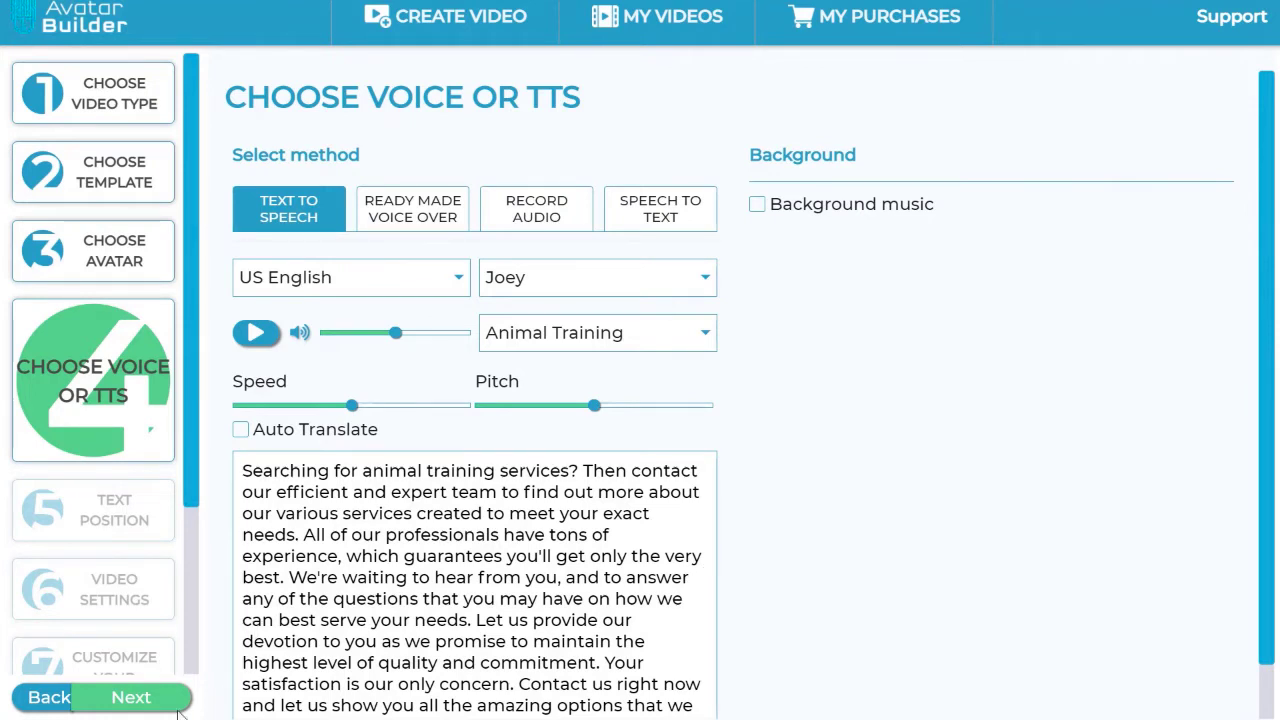
left_click(437, 211)
left_click(183, 700)
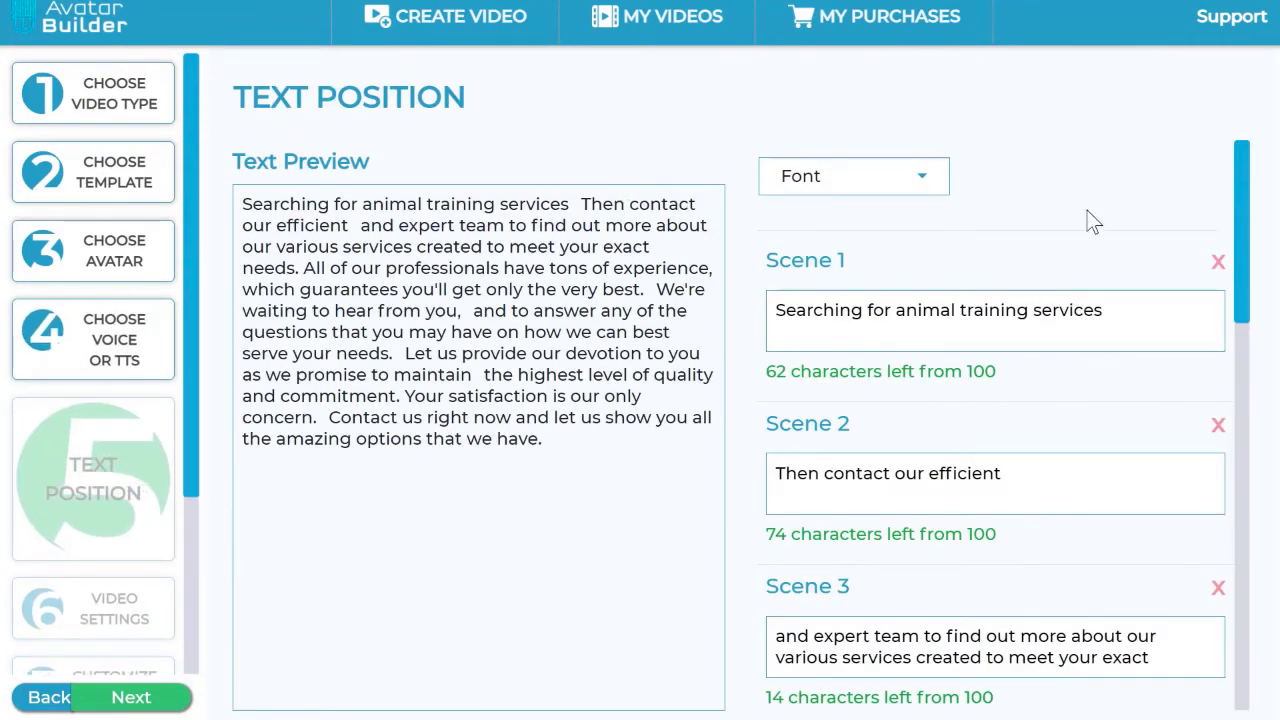
Examine how the script is split into scenes and highlight the text of scene 1
left_click_drag(1248, 216, 1249, 243)
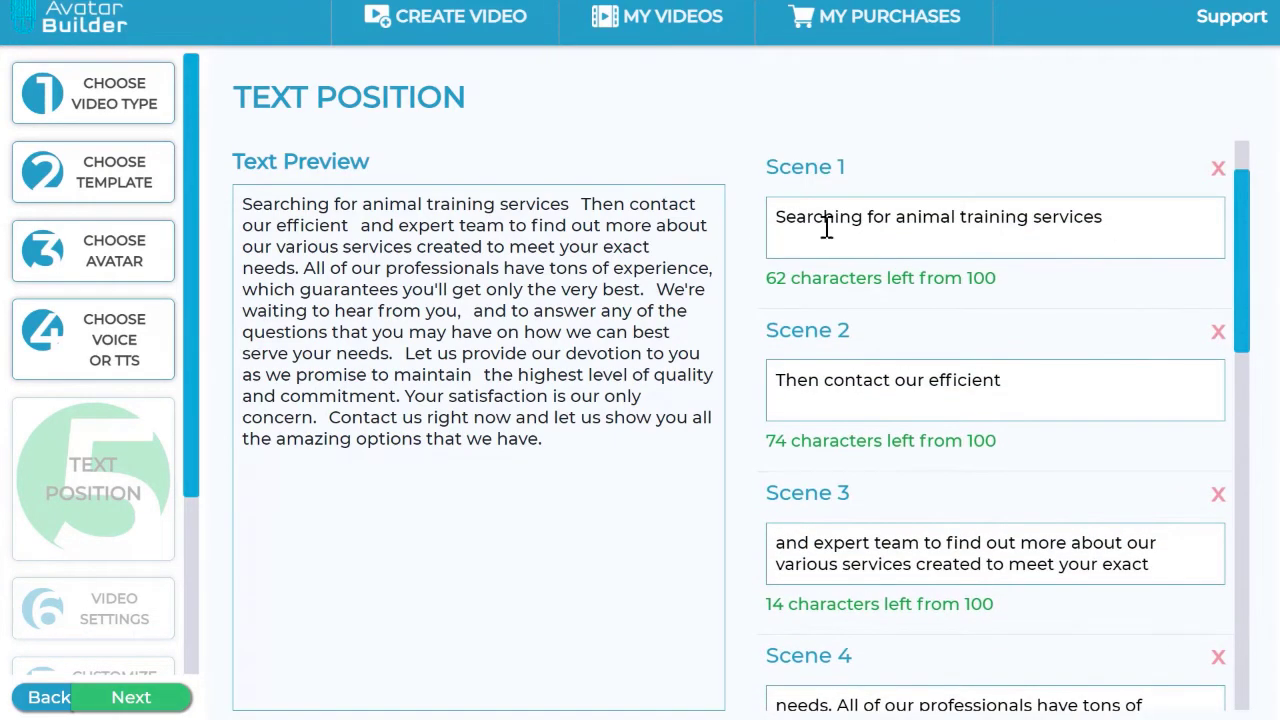
left_click_drag(1127, 235, 760, 266)
left_click(1128, 243)
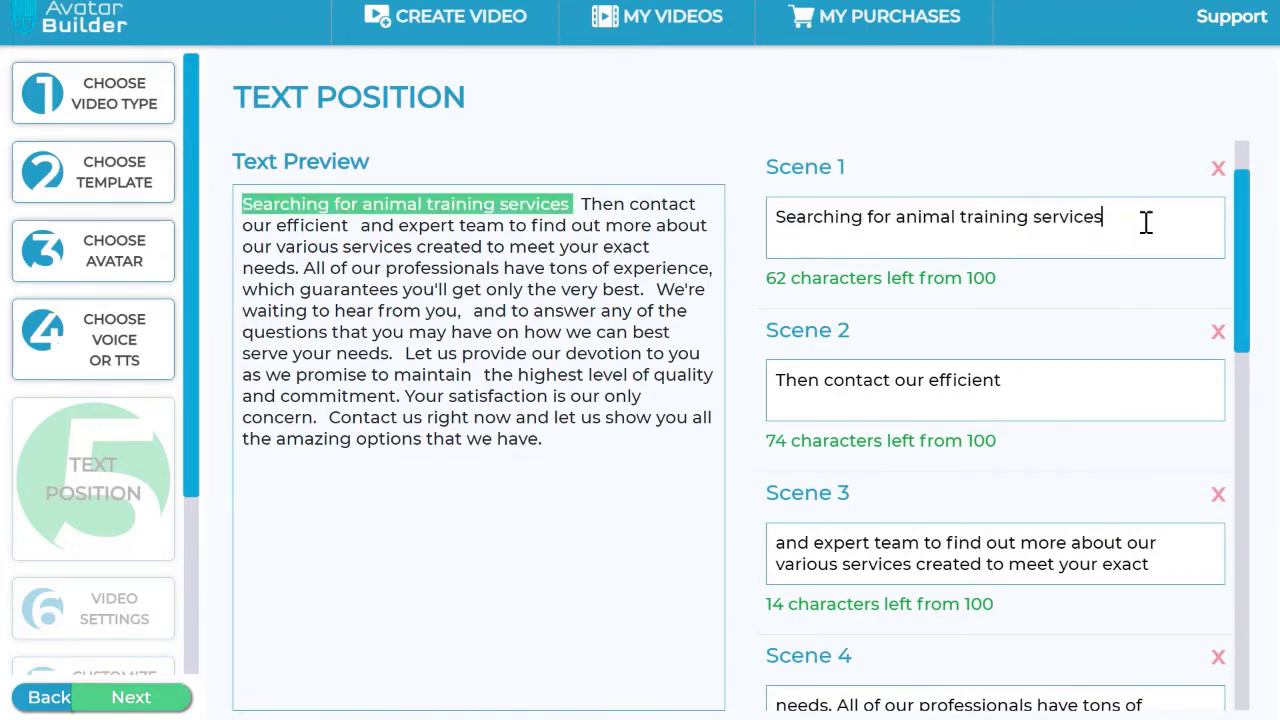
left_click_drag(1143, 220, 720, 223)
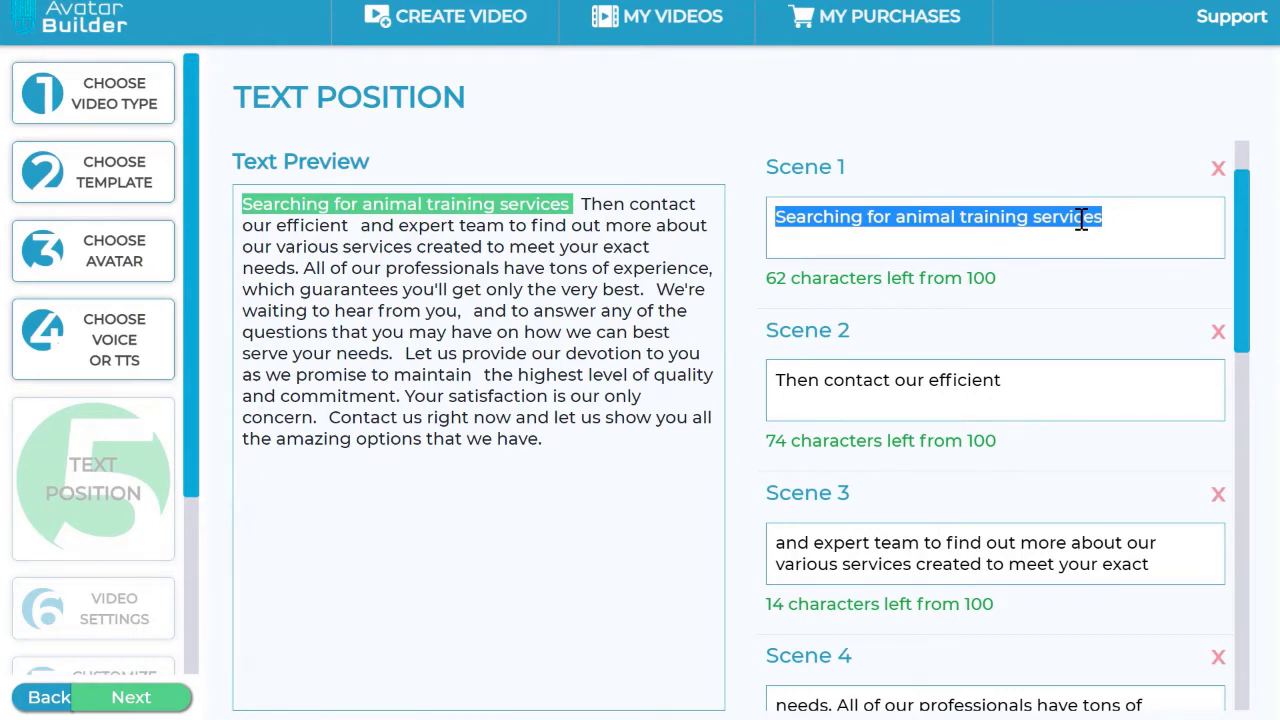
left_click(1149, 240)
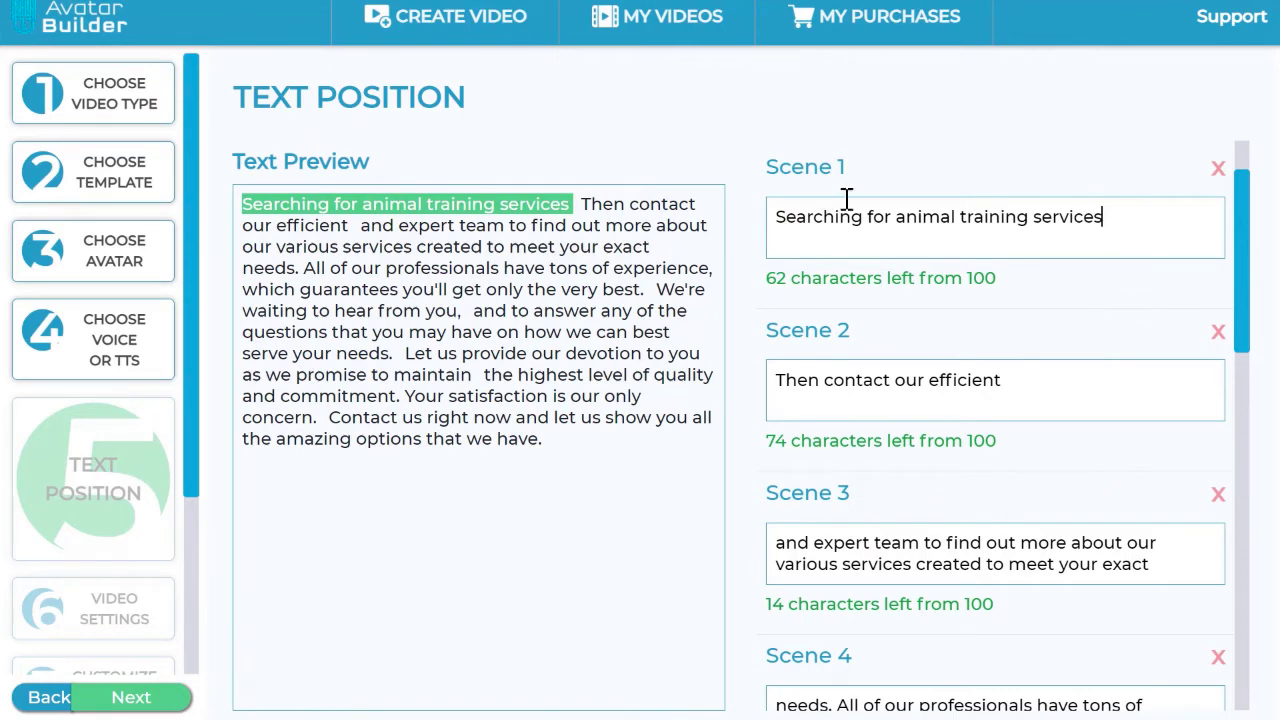
Look through the available fonts without choosing one and continue to the video settings
left_click(925, 176)
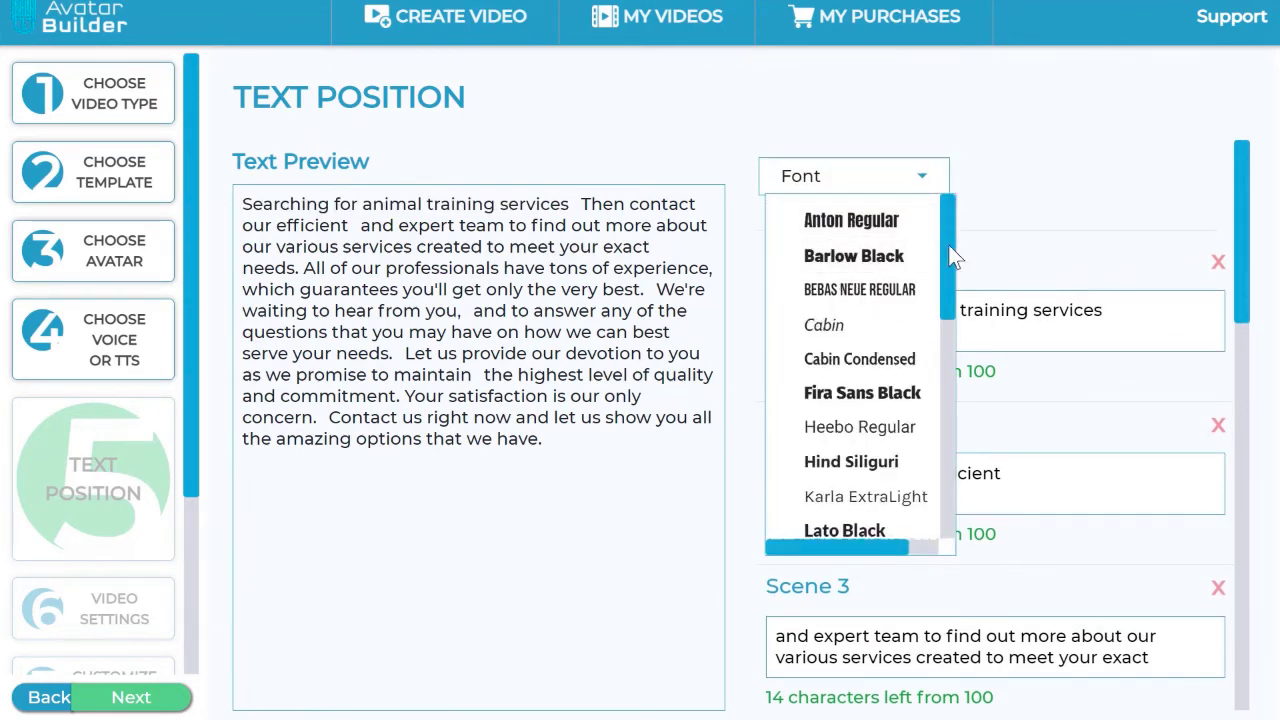
mouse_move(949, 246)
left_mouse_down()
mouse_move(957, 477)
mouse_move(957, 236)
left_mouse_up()
left_click(1100, 197)
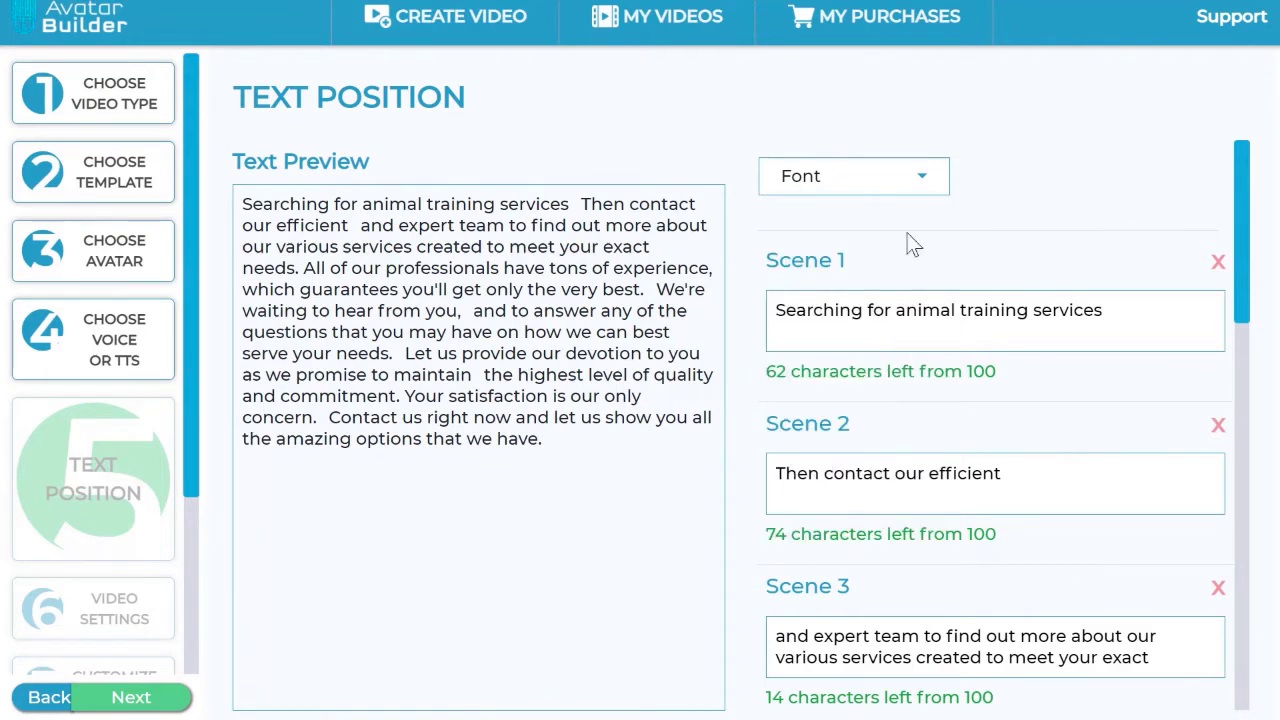
left_click(158, 698)
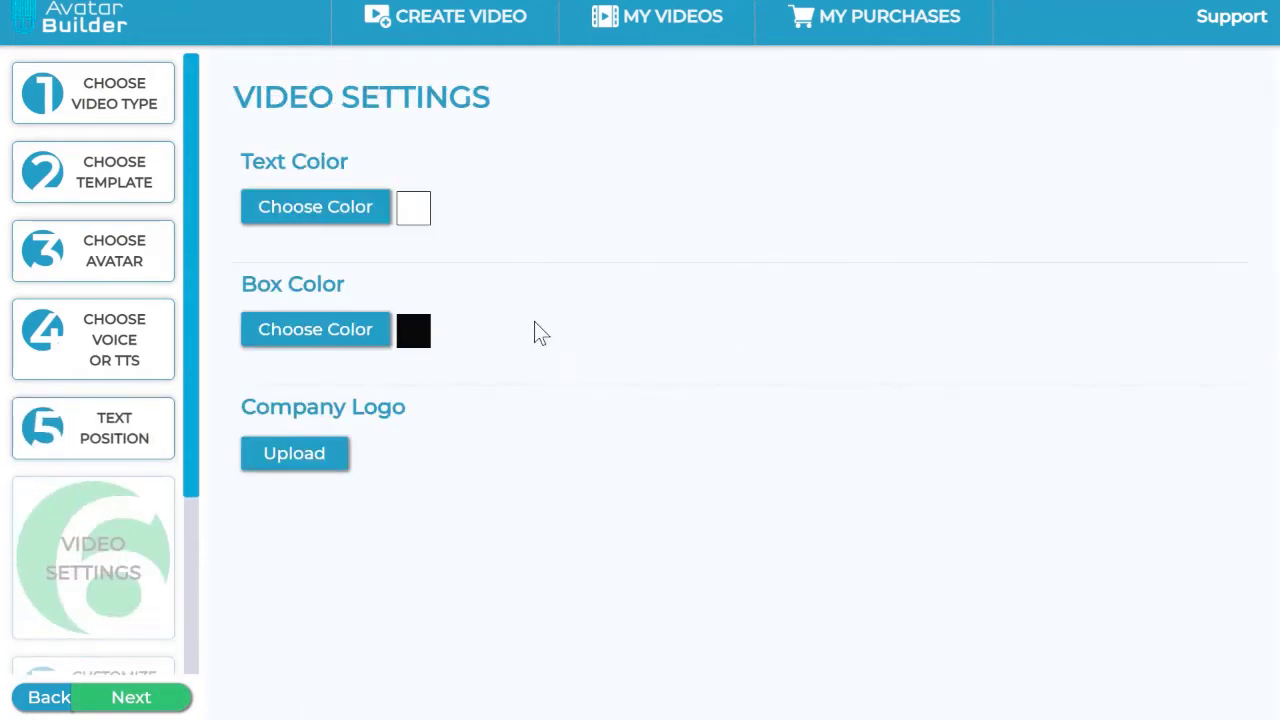
Review the text color, box color and company logo settings, and continue to avatar customization
left_click_drag(246, 160, 411, 159)
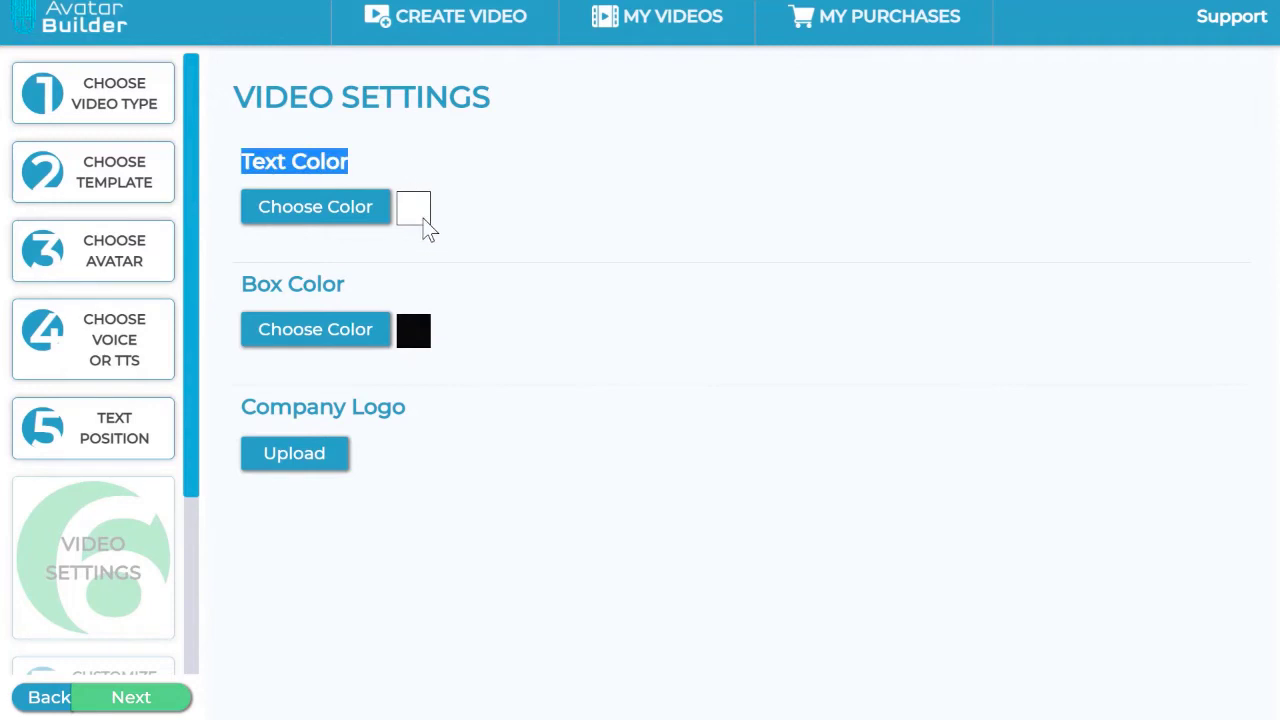
left_click(614, 134)
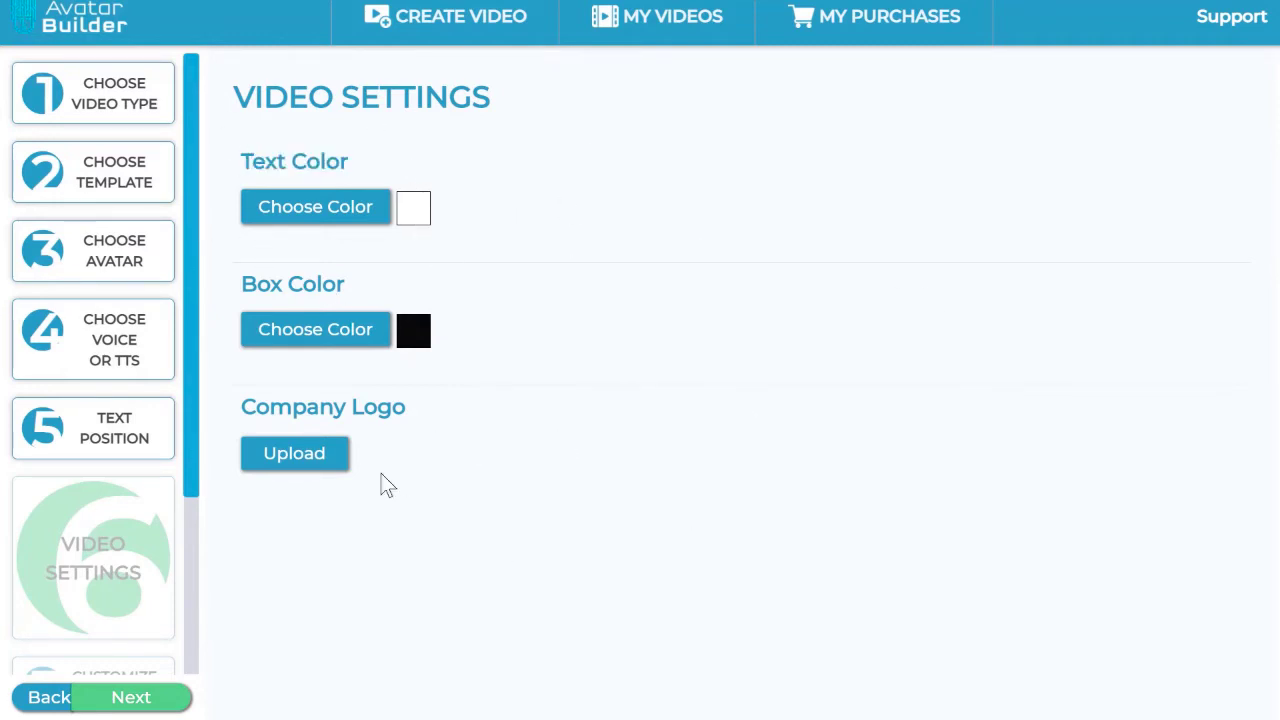
double_click(316, 284)
left_click(547, 300)
left_click_drag(292, 409, 457, 405)
left_click(456, 404)
left_click(157, 699)
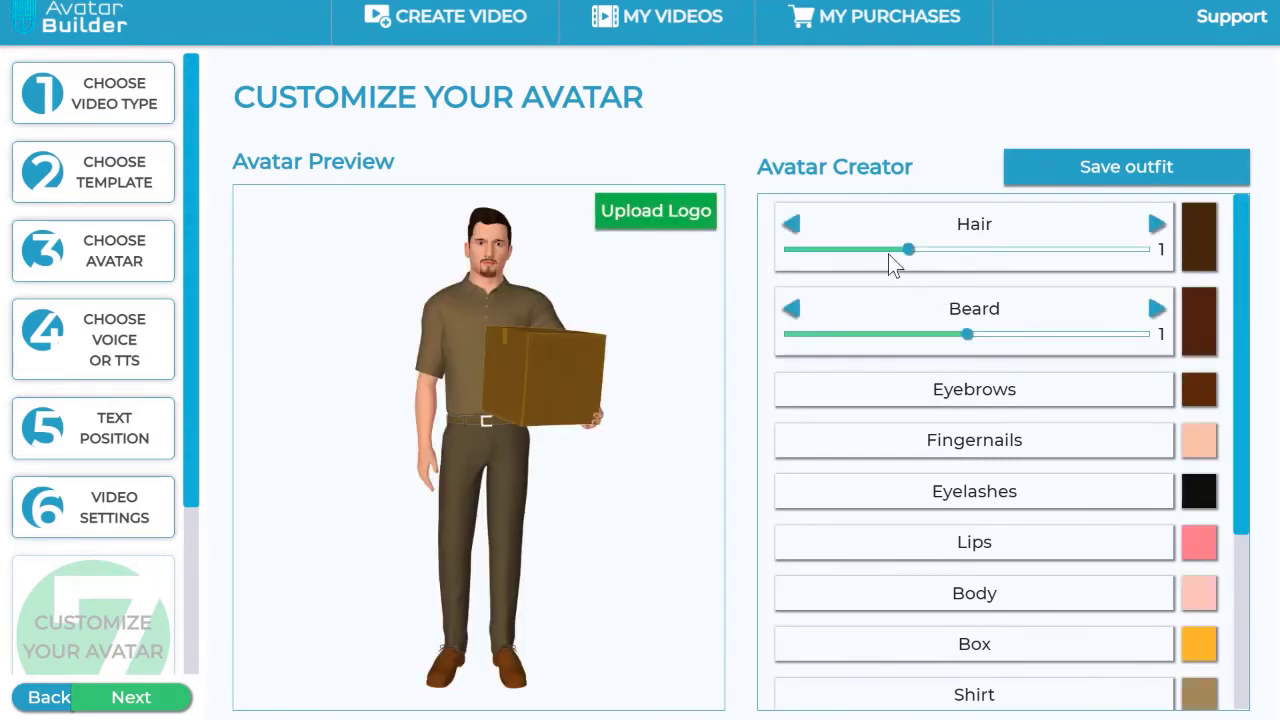
Try the avatar's hair styles, including the bald look, and settle on hair style 3
left_click(796, 236)
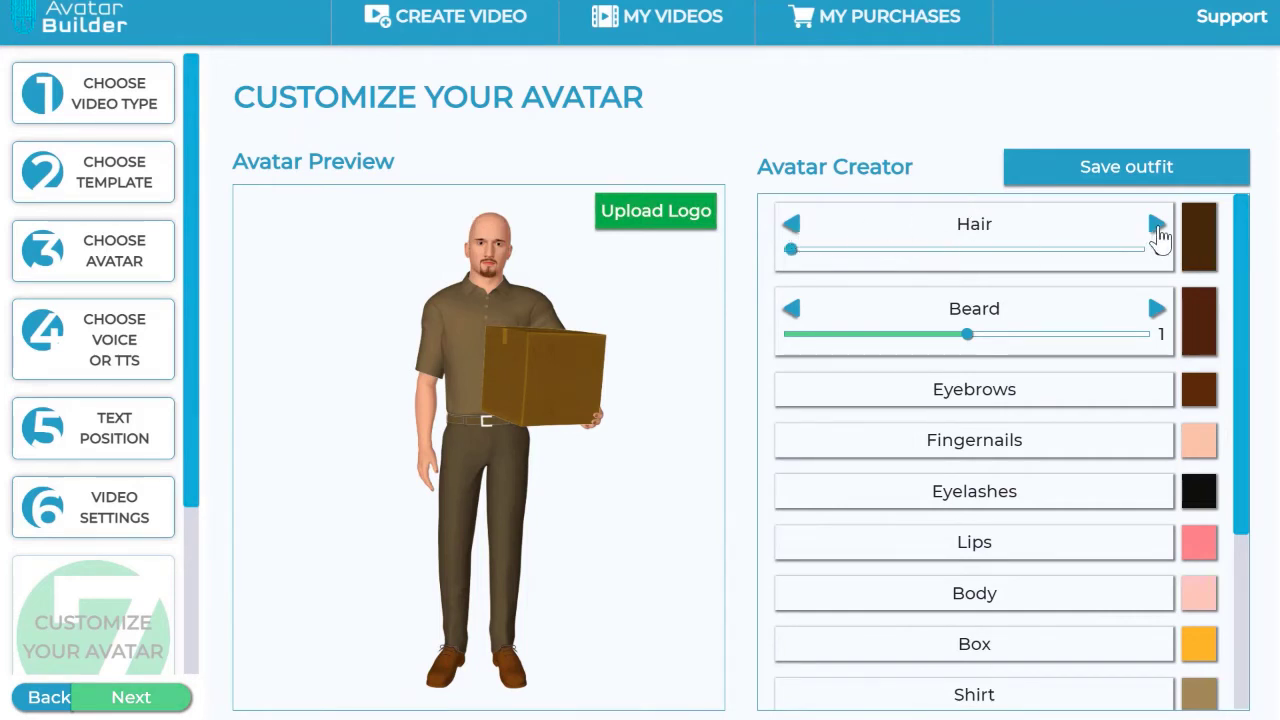
left_click(1158, 232)
left_click(1158, 229)
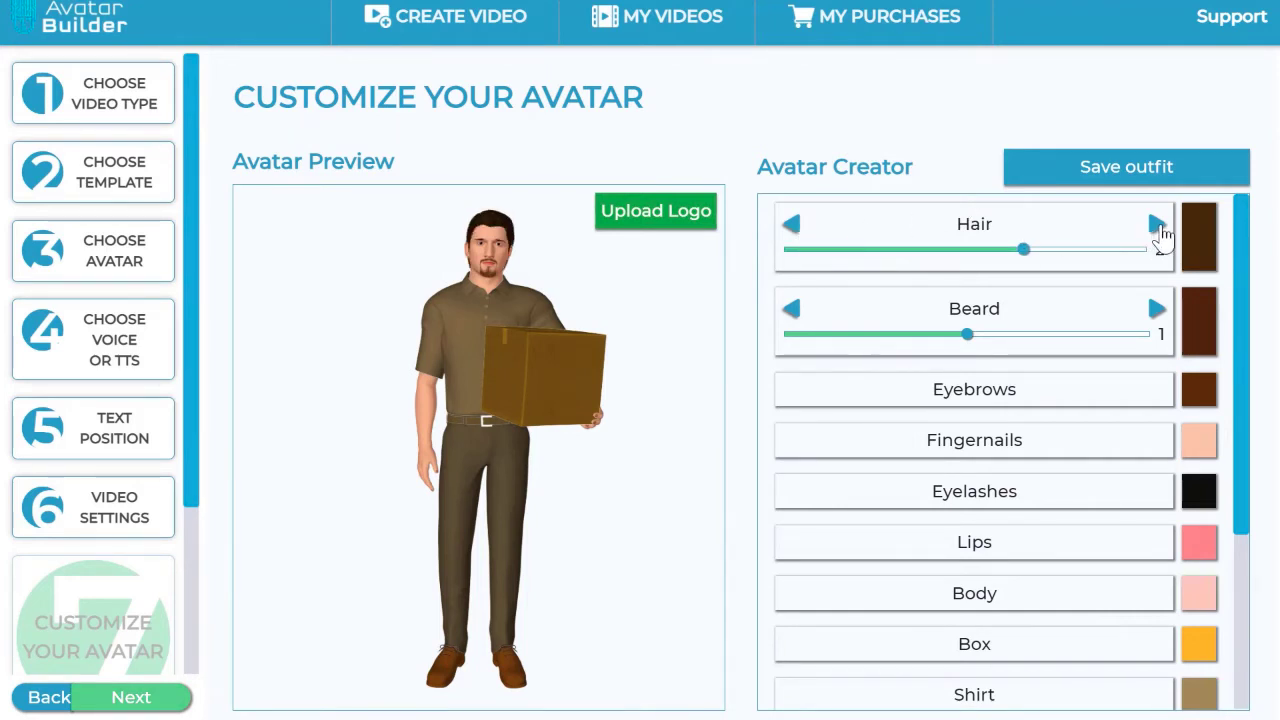
left_click(1158, 228)
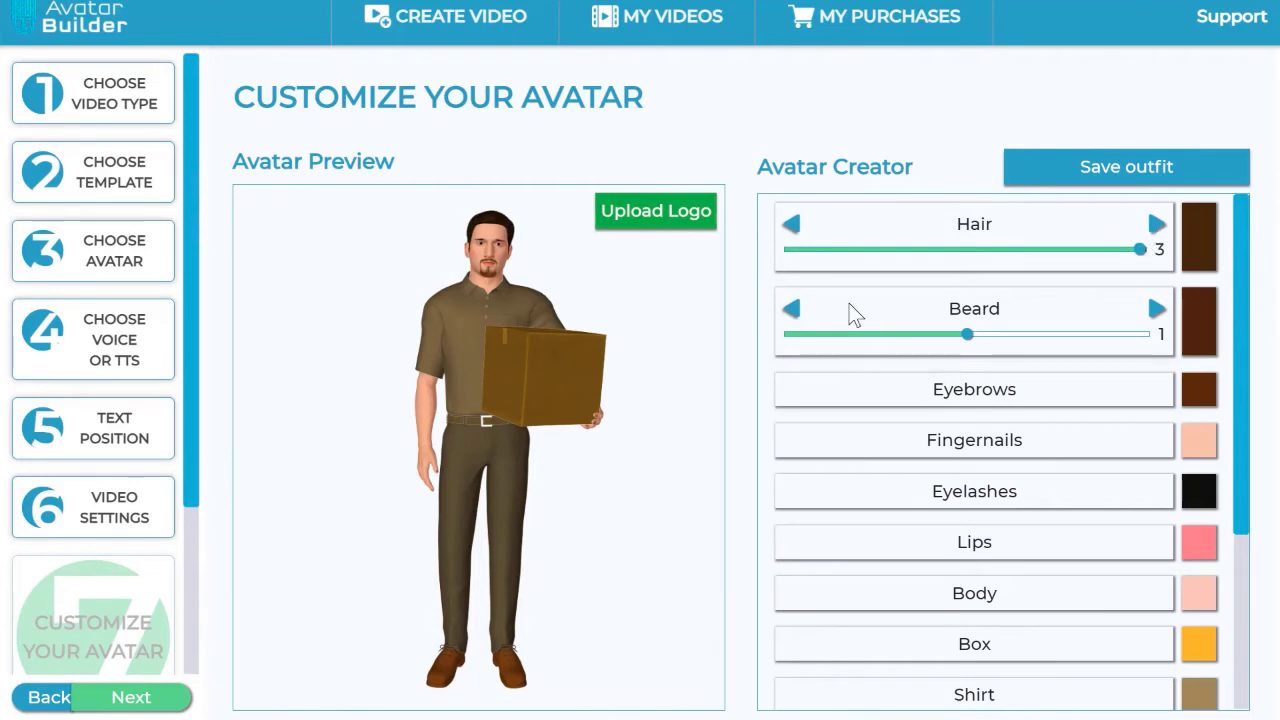
Try the avatar's beard styles, settle on beard style 2 and color the beard black
left_click(790, 311)
left_click(1155, 310)
left_click(1156, 310)
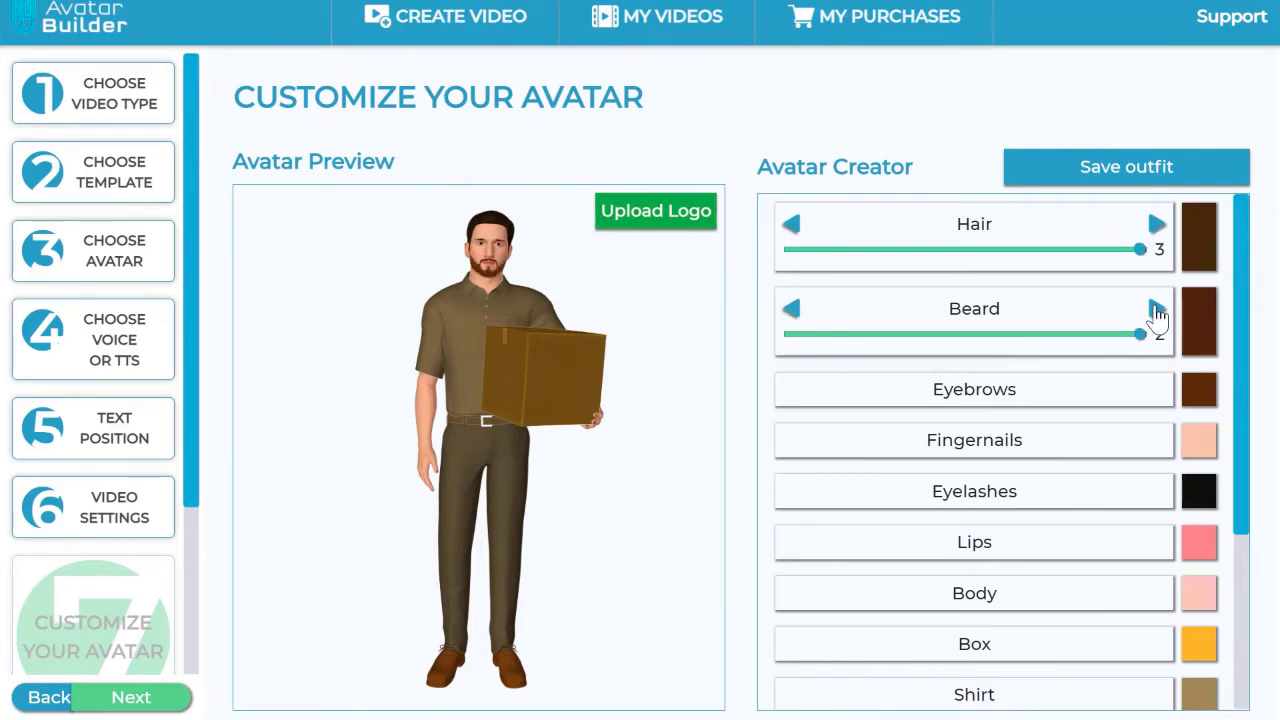
left_click(1206, 332)
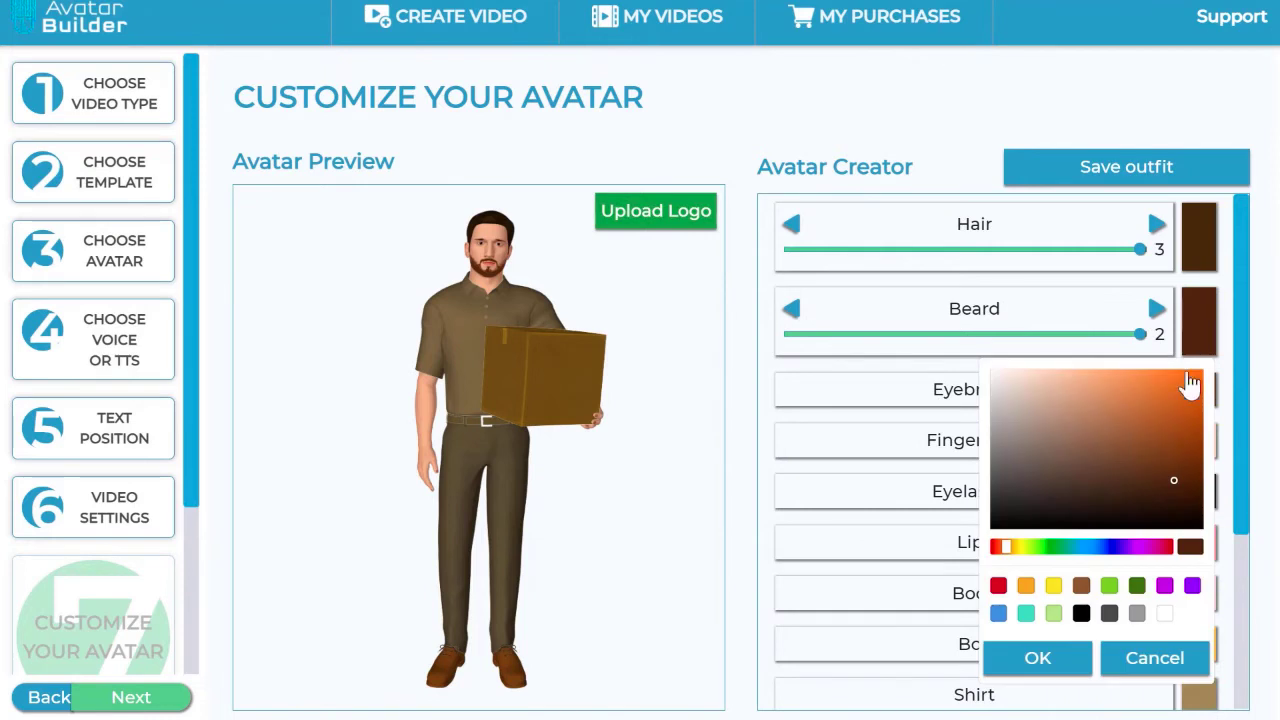
left_click(1081, 613)
left_click(1068, 658)
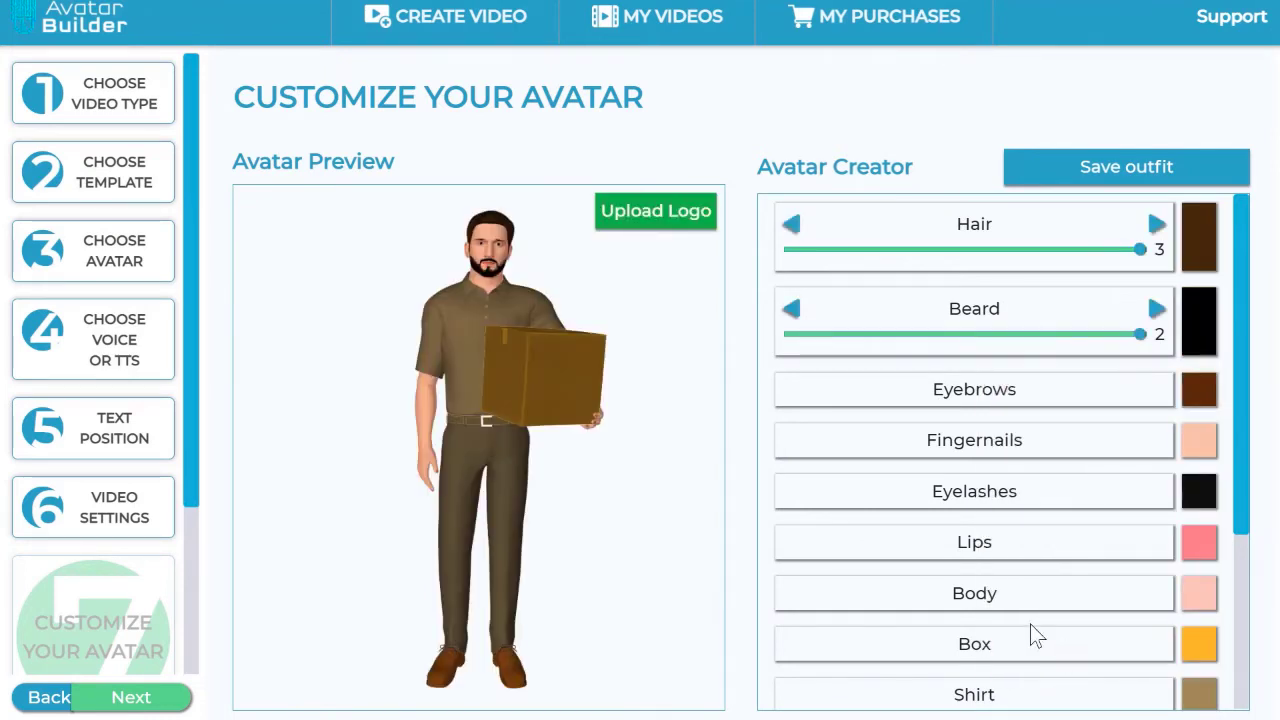
Change the avatar's hair color to a light orange blond
left_click(1206, 258)
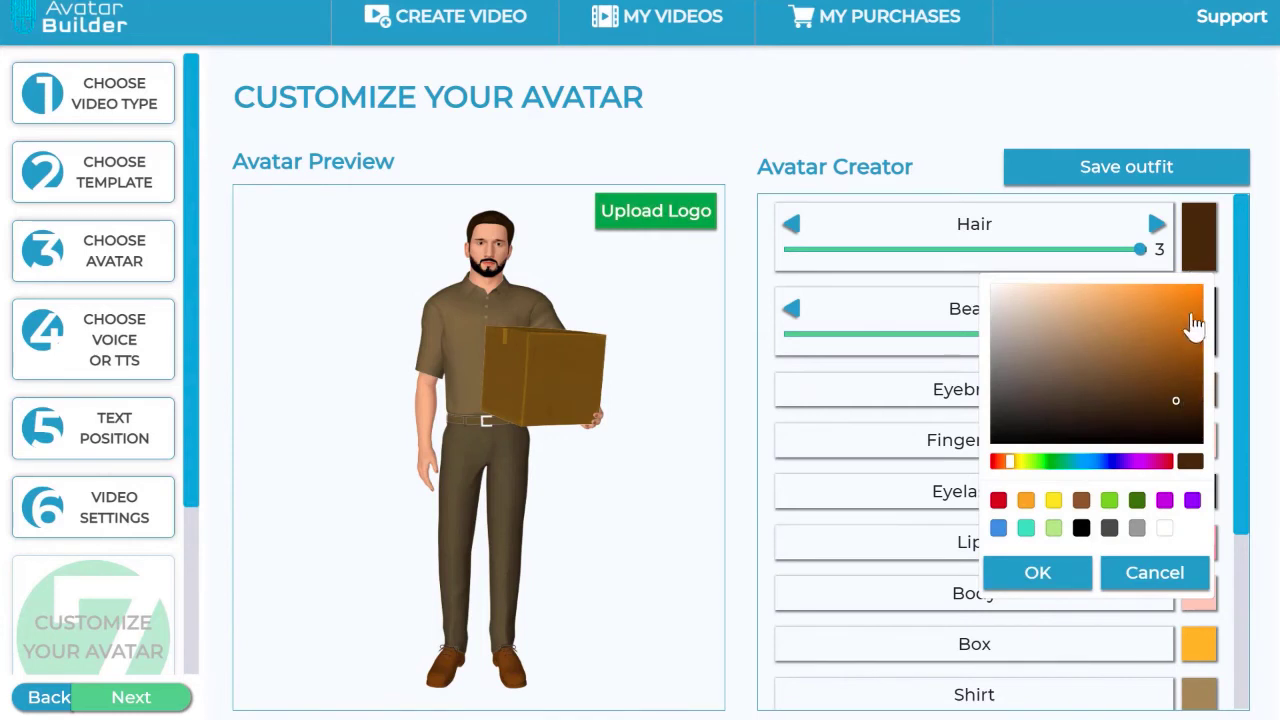
mouse_move(1193, 320)
left_mouse_down()
mouse_move(1197, 309)
mouse_move(1148, 305)
left_mouse_up()
left_click(1037, 572)
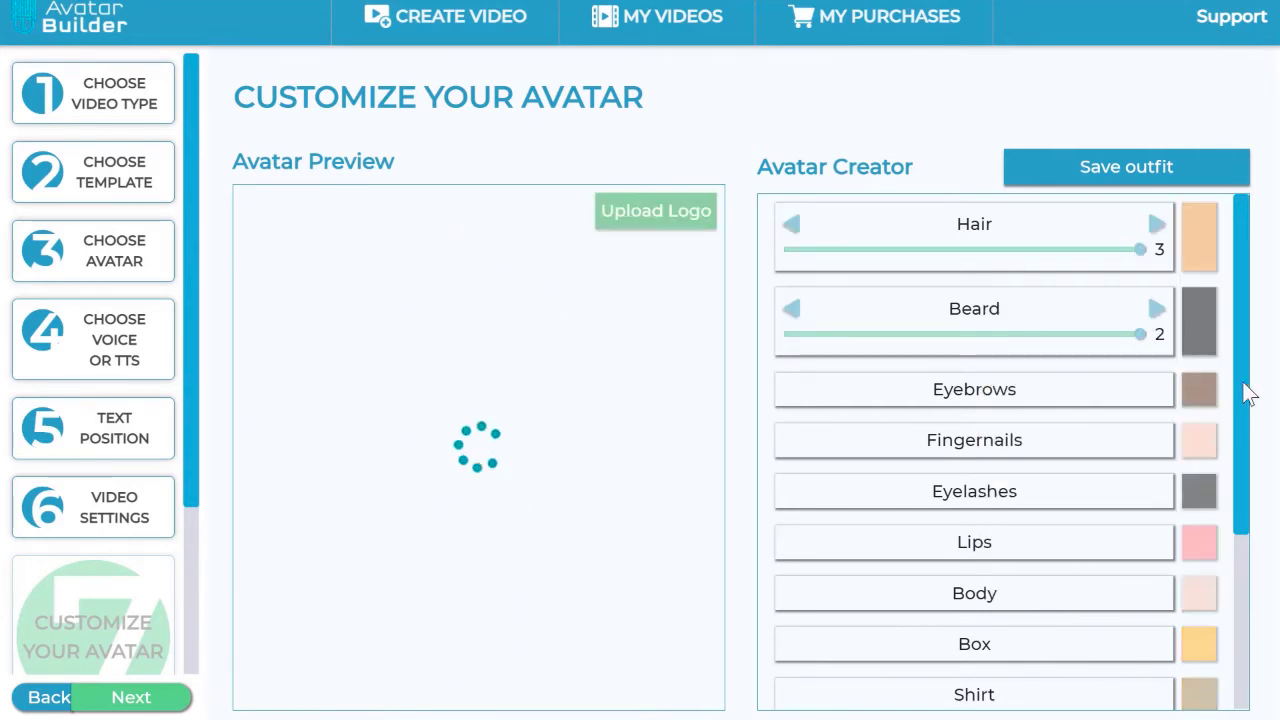
Recolor the beard from the brown preset, adjusted to a deeper orange-brown shade
left_click(1210, 340)
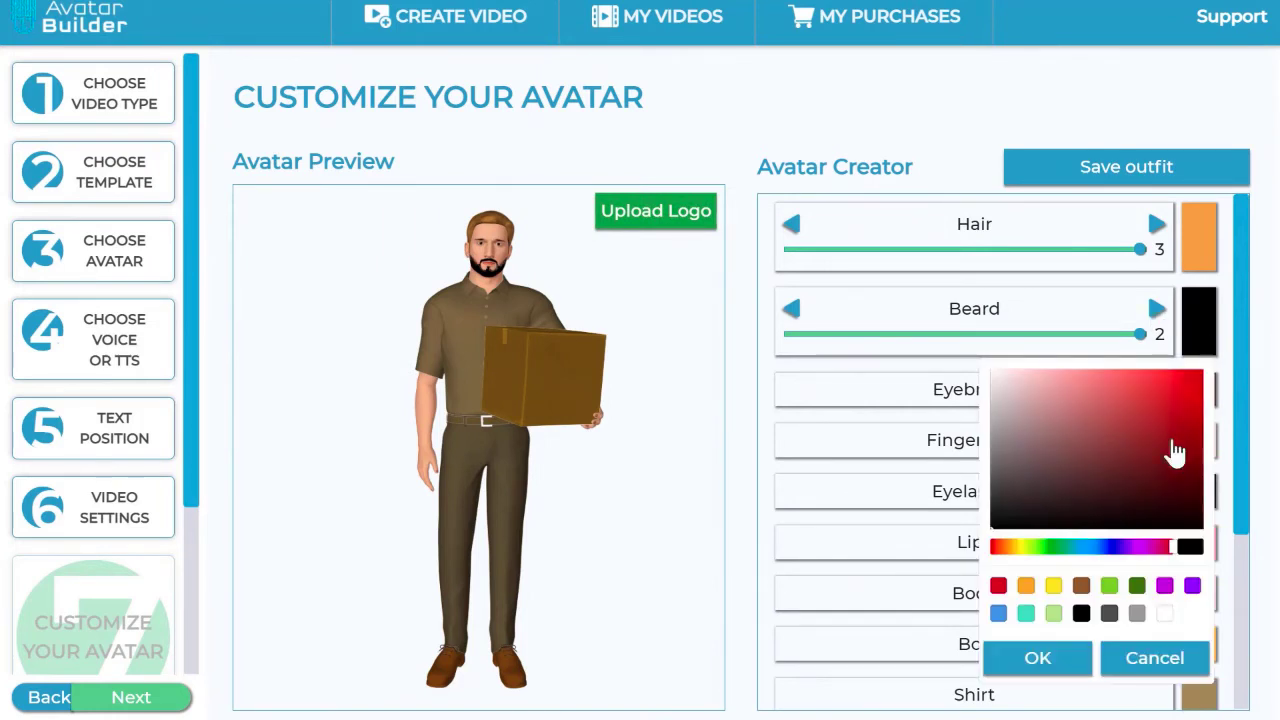
left_click(1085, 592)
mouse_move(1169, 406)
left_mouse_down()
mouse_move(1166, 390)
mouse_move(1188, 498)
mouse_move(1174, 458)
left_mouse_up()
left_click(1037, 657)
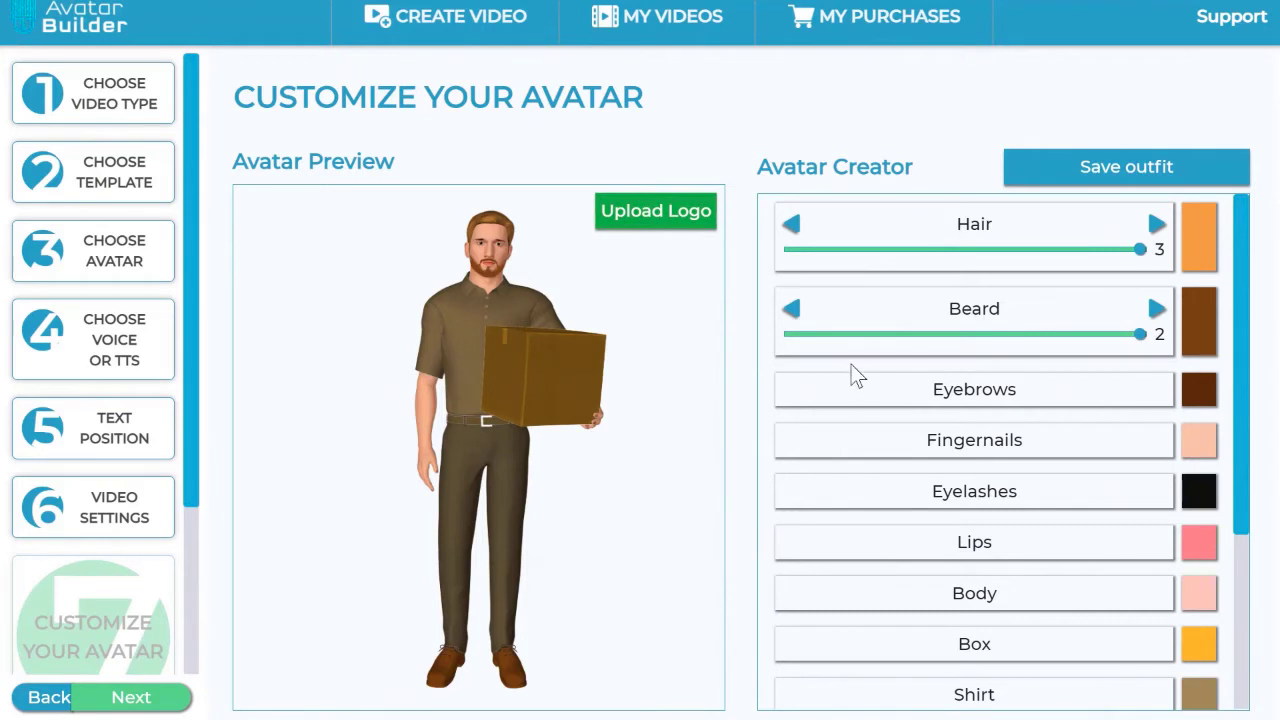
Set the avatar's eyebrows to a medium orange-brown color
left_click(1200, 390)
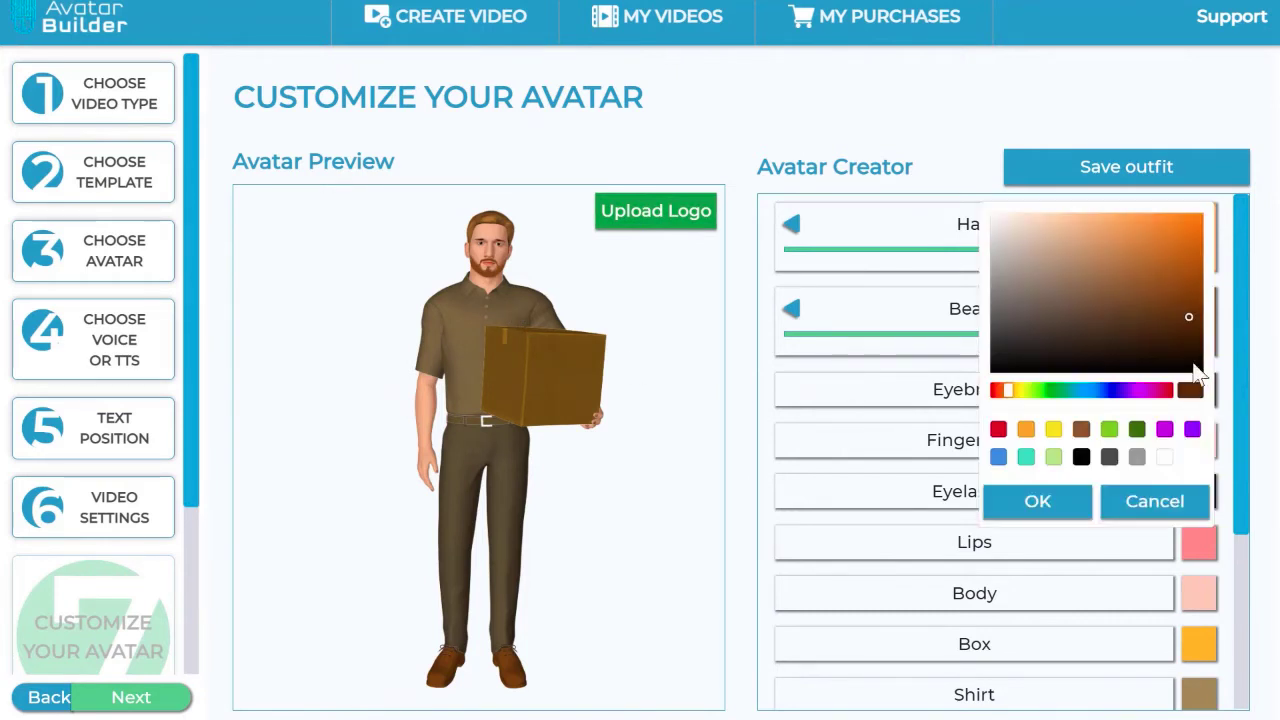
left_click(1173, 283)
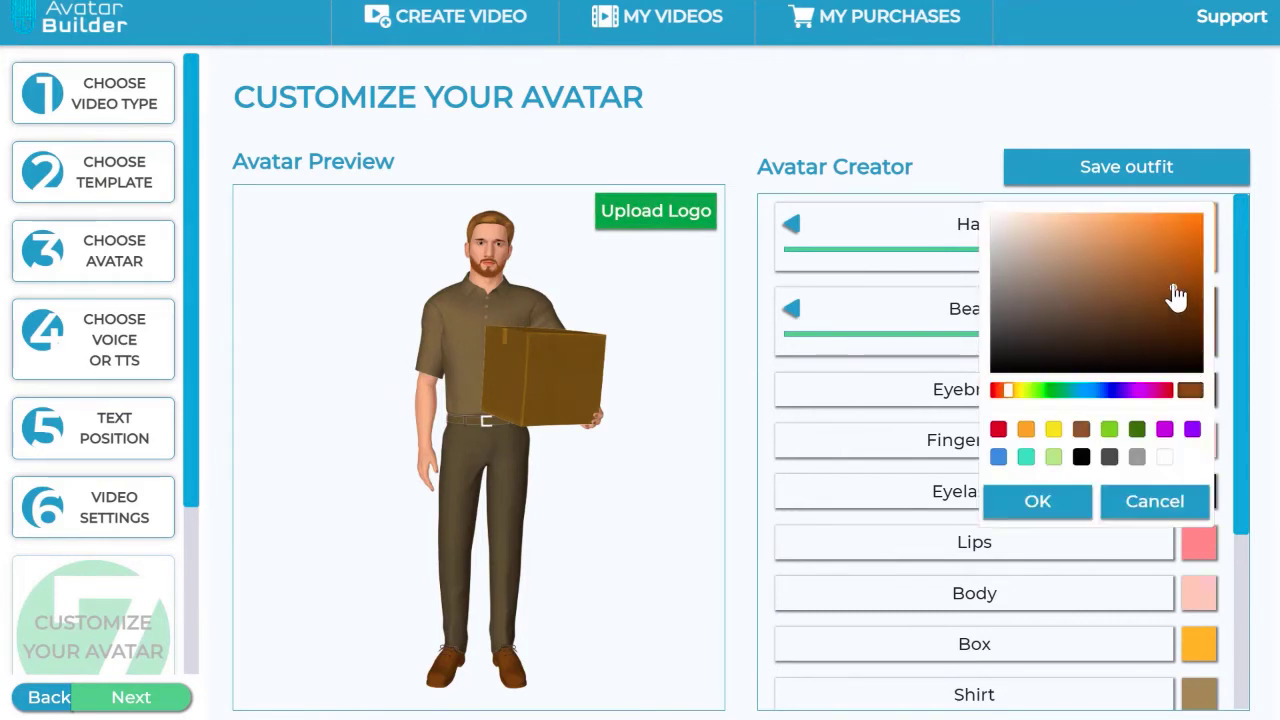
left_click(1037, 505)
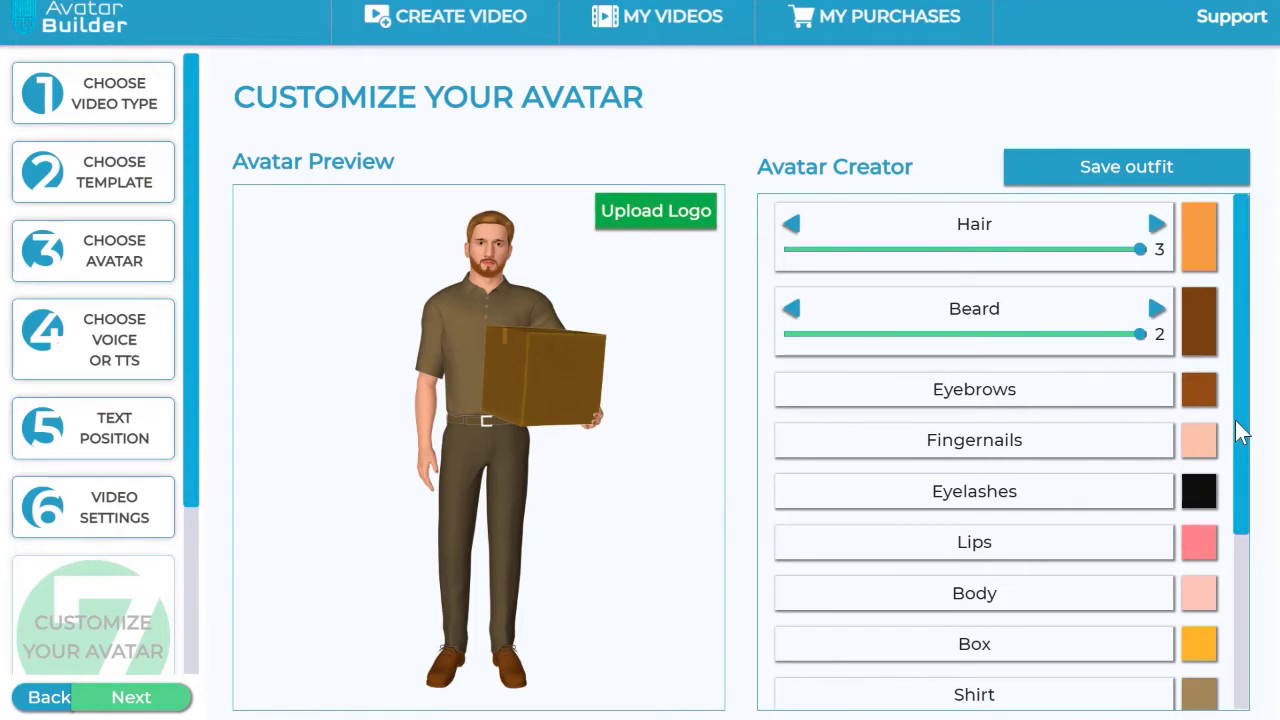
Color the box held by the avatar with the brown preset
left_click_drag(1250, 458, 1242, 528)
left_click_drag(1038, 539, 988, 415)
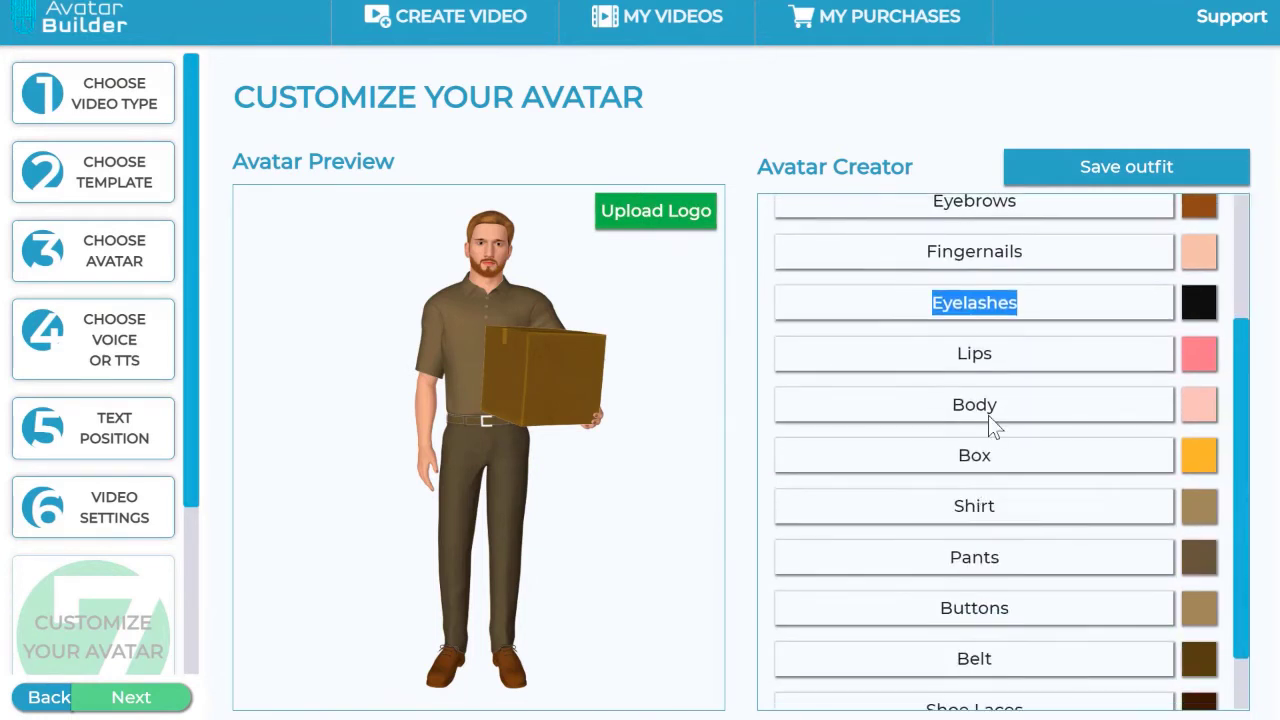
left_click(1208, 457)
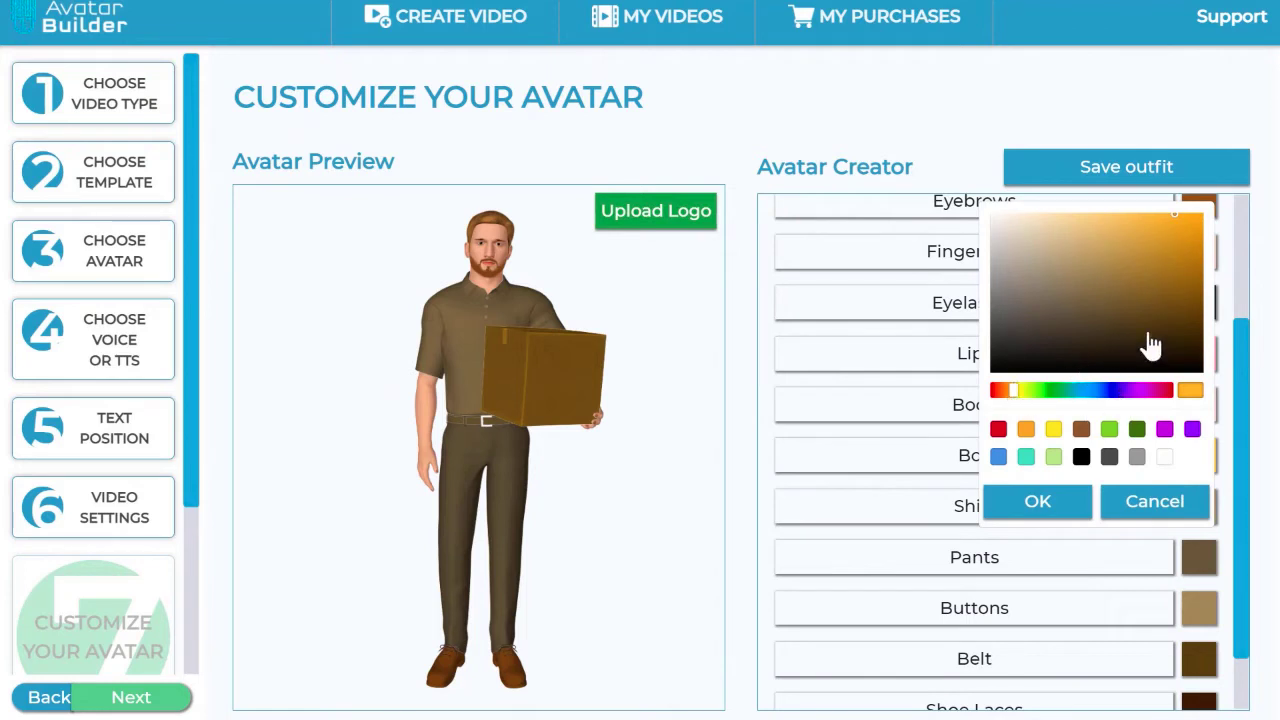
left_click(1081, 428)
left_click(1060, 505)
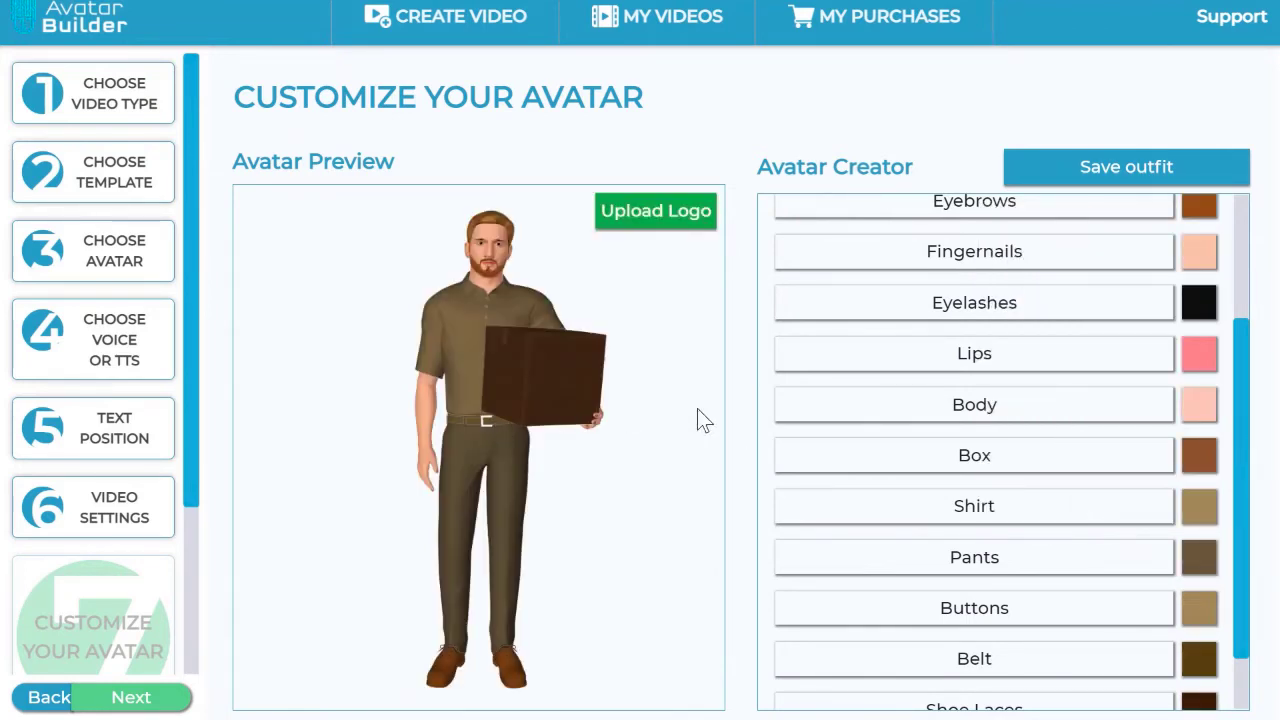
Change the pants to a more saturated golden brown
scroll(1137, 462, "down", 1)
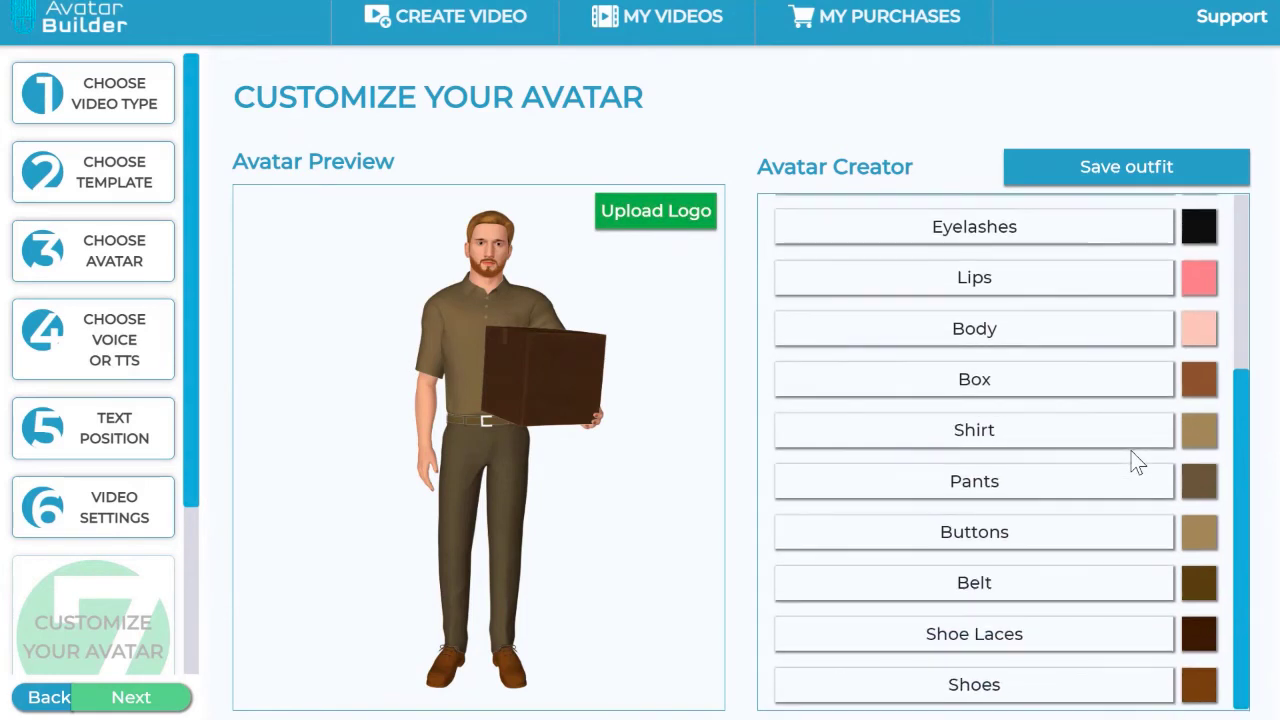
left_click(1202, 488)
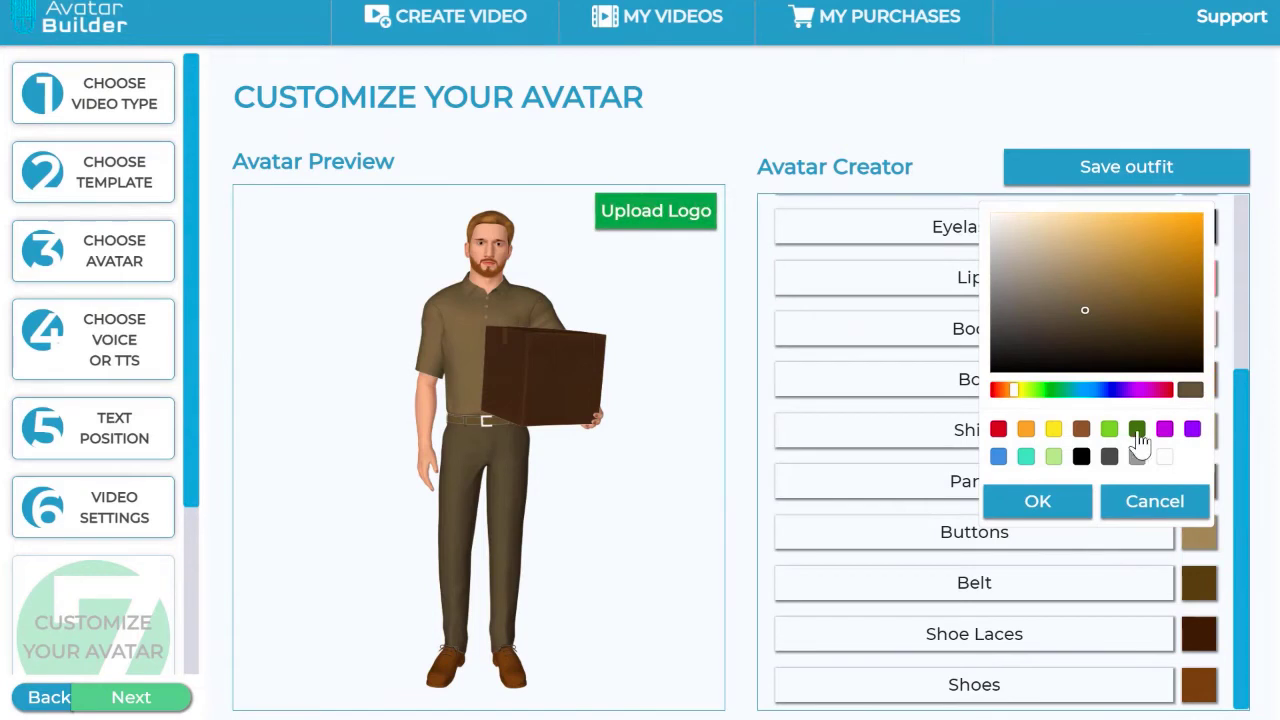
left_click(1181, 318)
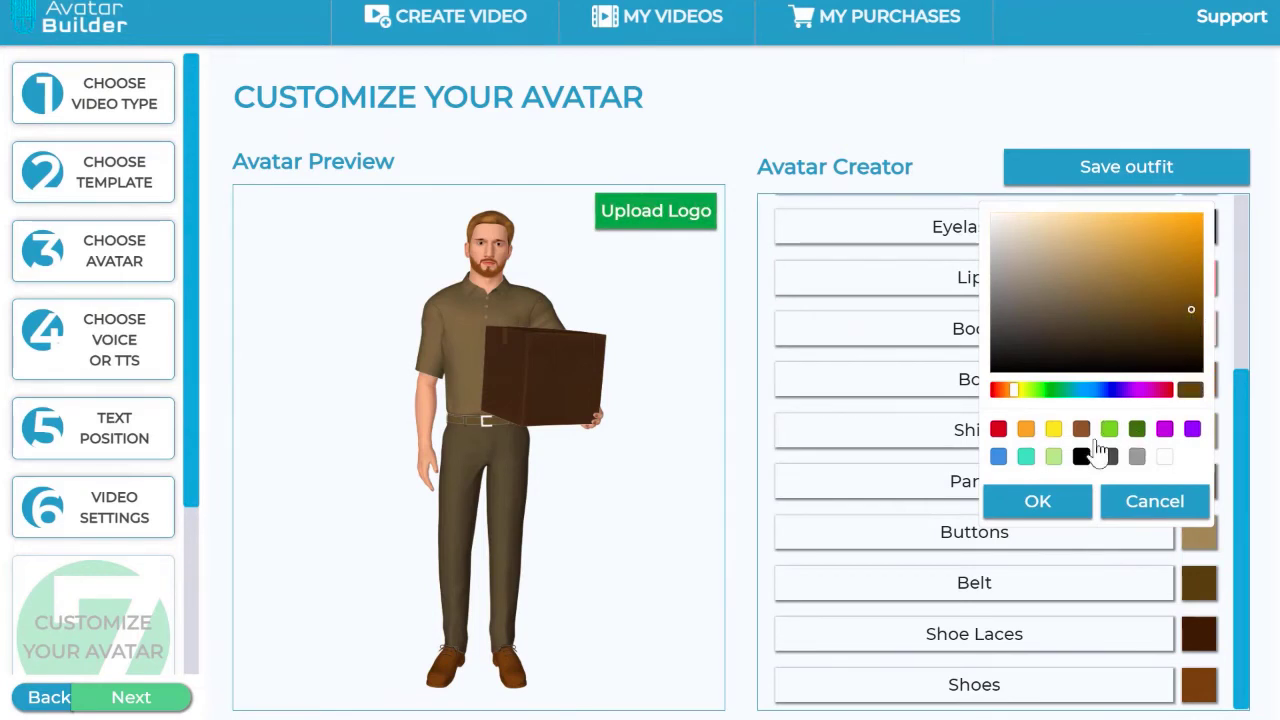
left_click(1072, 506)
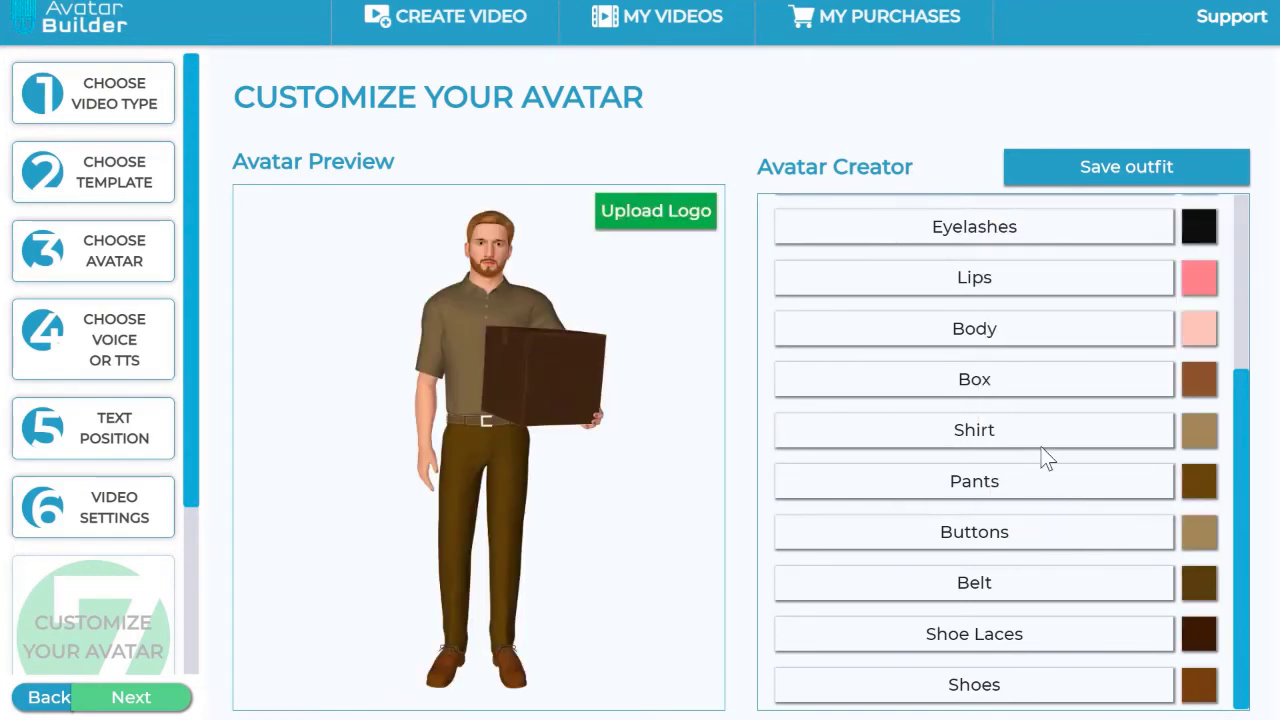
Change the shirt color to a dark navy blue
left_click(1199, 432)
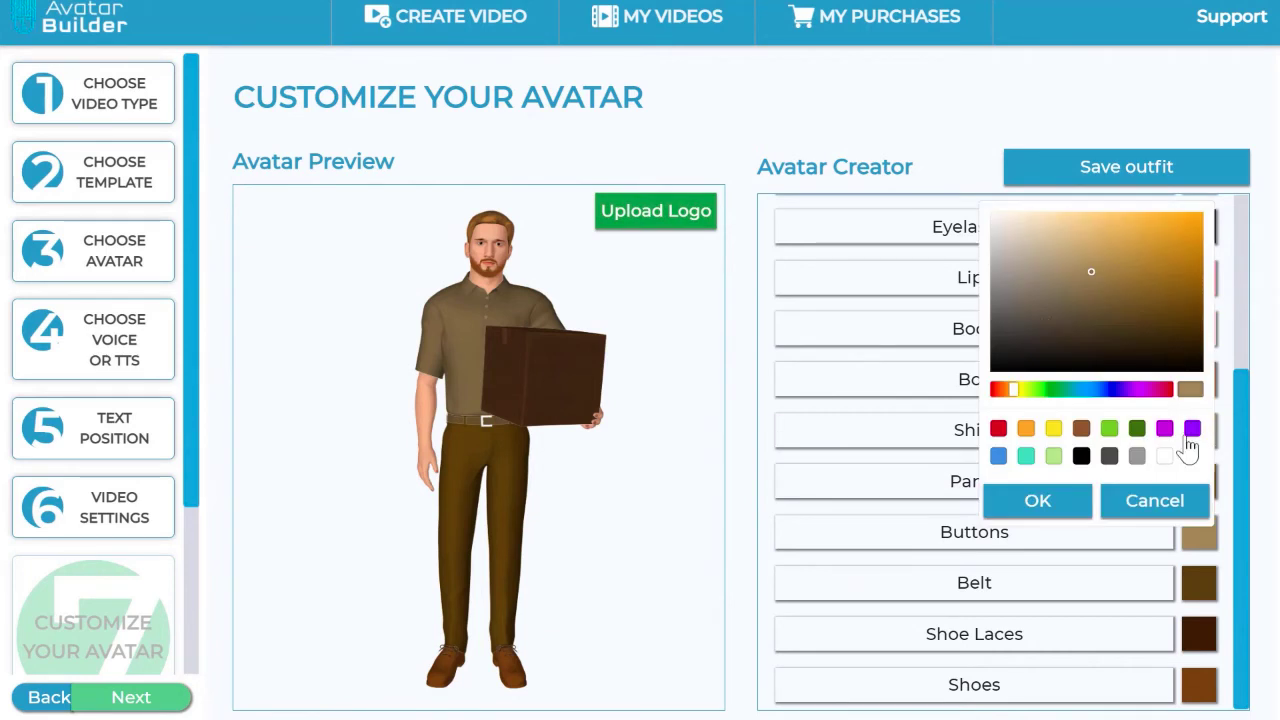
left_click(1121, 390)
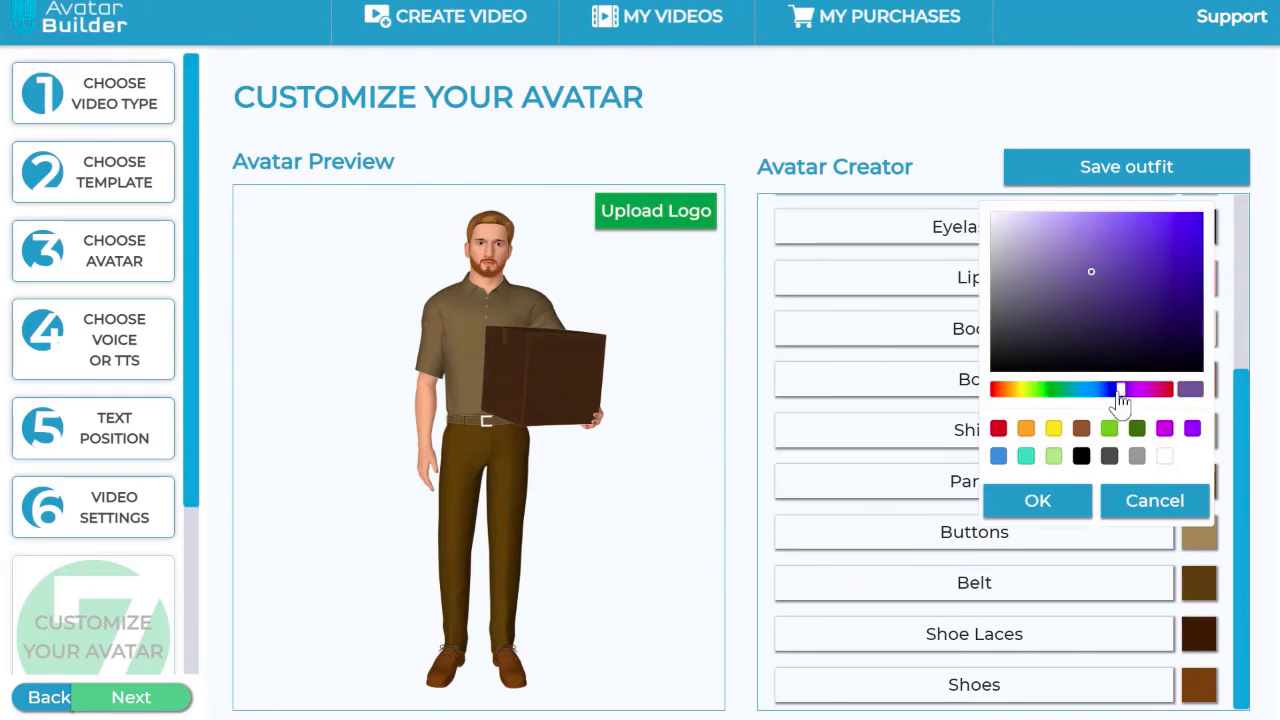
left_click(1190, 332)
left_click(1085, 500)
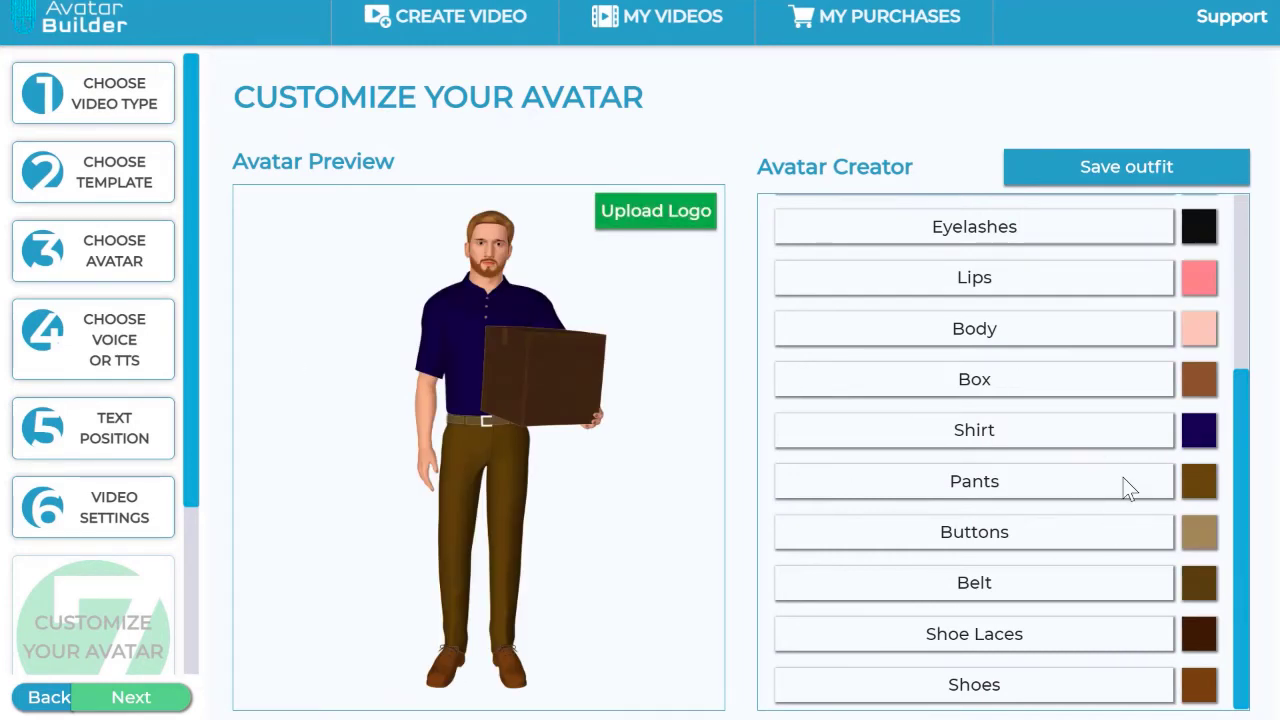
Set the avatar's body color to a darker muted reddish brown and continue to video creation
scroll(1130, 487, "up", 3)
scroll(1123, 487, "down", 3)
left_click(1199, 329)
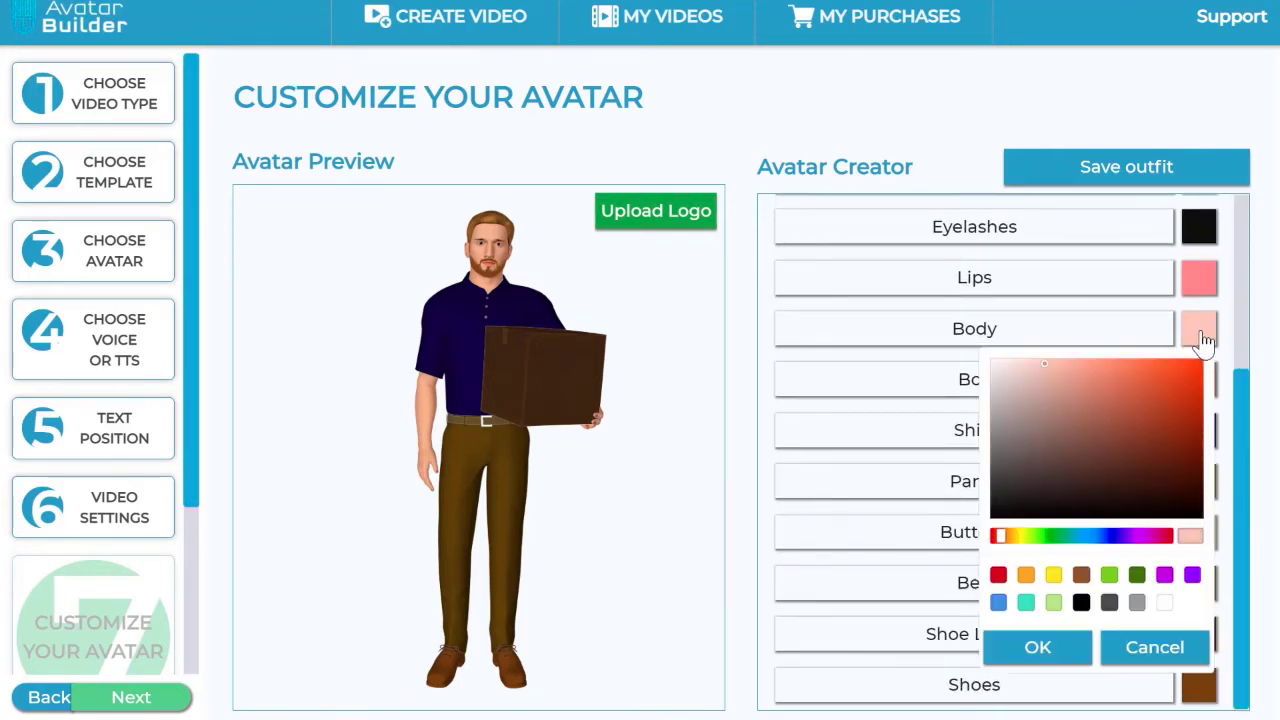
mouse_move(1066, 434)
left_mouse_down()
mouse_move(1043, 412)
mouse_move(1071, 420)
mouse_move(1049, 426)
mouse_move(1060, 450)
mouse_move(1054, 428)
mouse_move(1076, 424)
mouse_move(1058, 446)
mouse_move(1074, 446)
mouse_move(1057, 446)
mouse_move(1073, 432)
left_mouse_up()
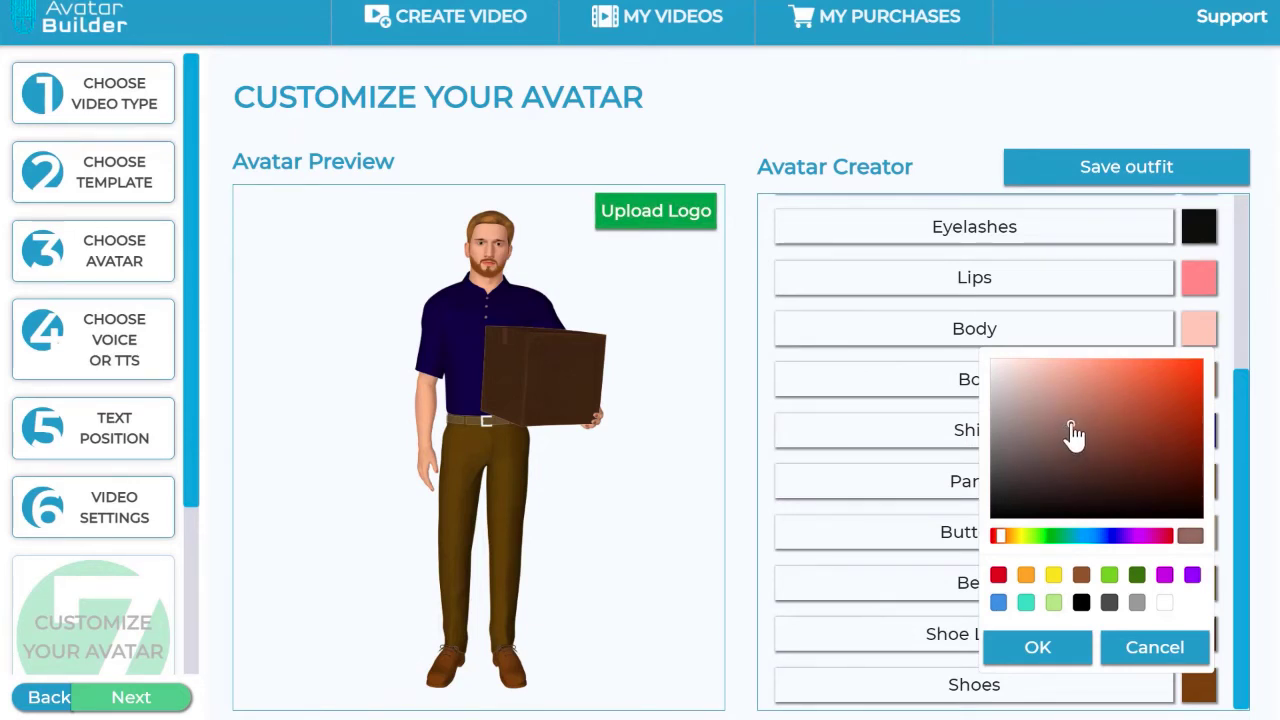
left_click(1049, 650)
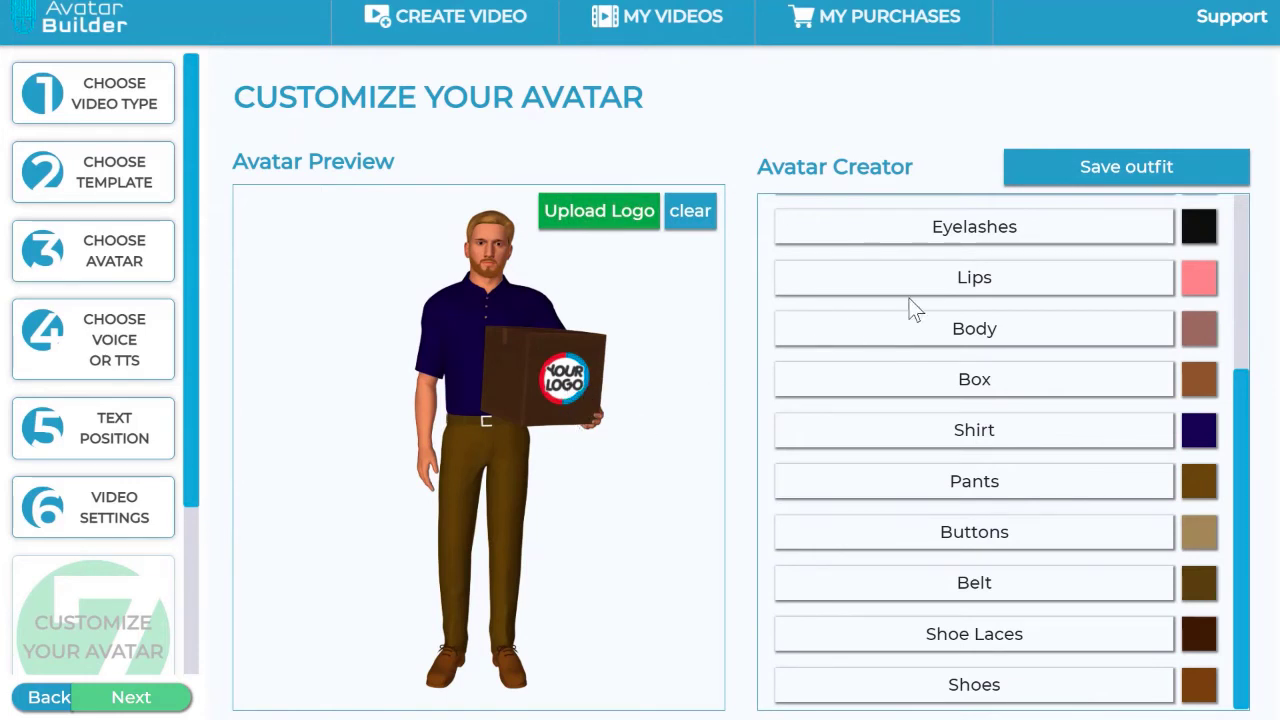
left_click(150, 700)
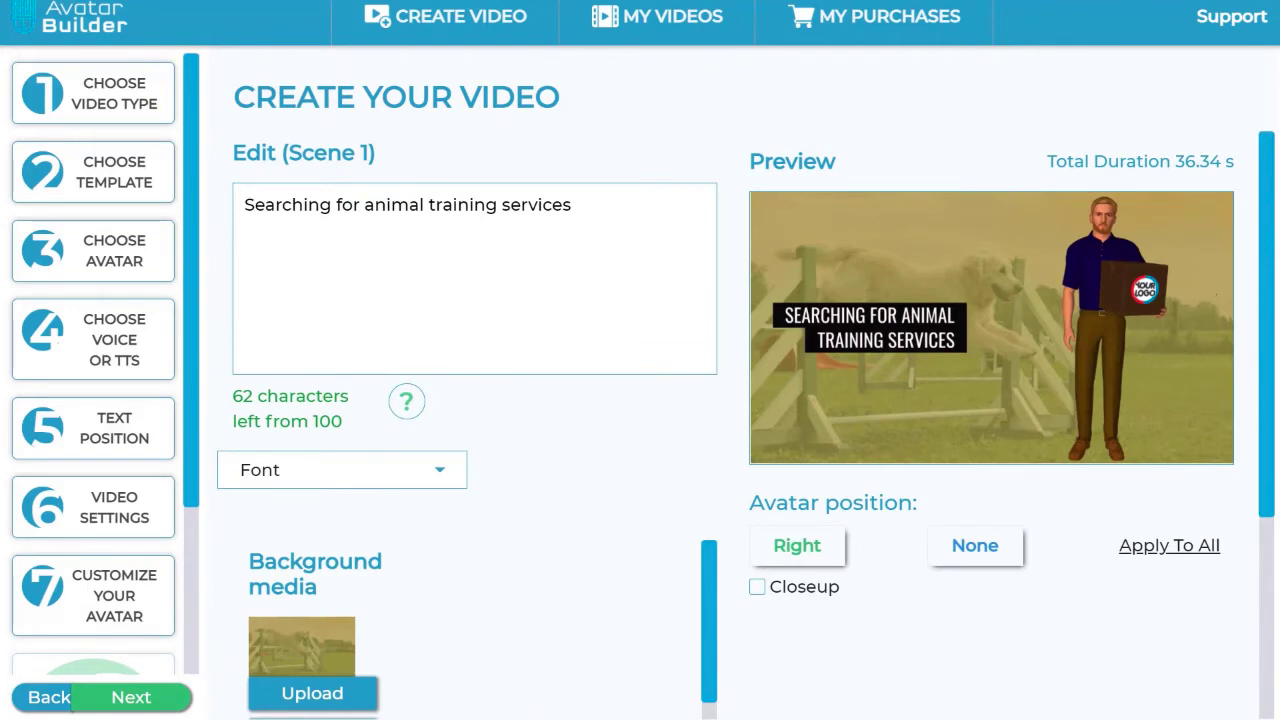
Examine the scene 1 editor, including its text, avatar position, background media options and scene timeline
left_click_drag(1270, 328, 1255, 577)
left_click_drag(525, 712, 478, 712)
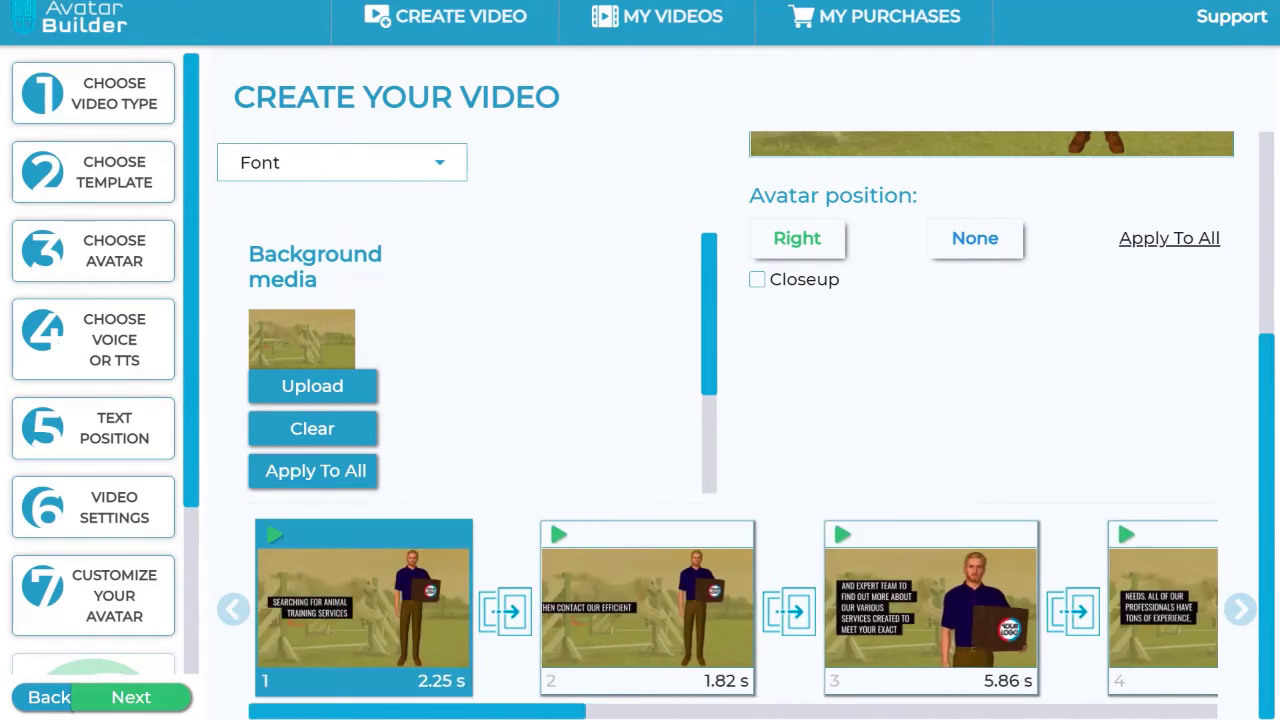
left_click_drag(705, 368, 731, 340)
scroll(519, 412, "up", 3)
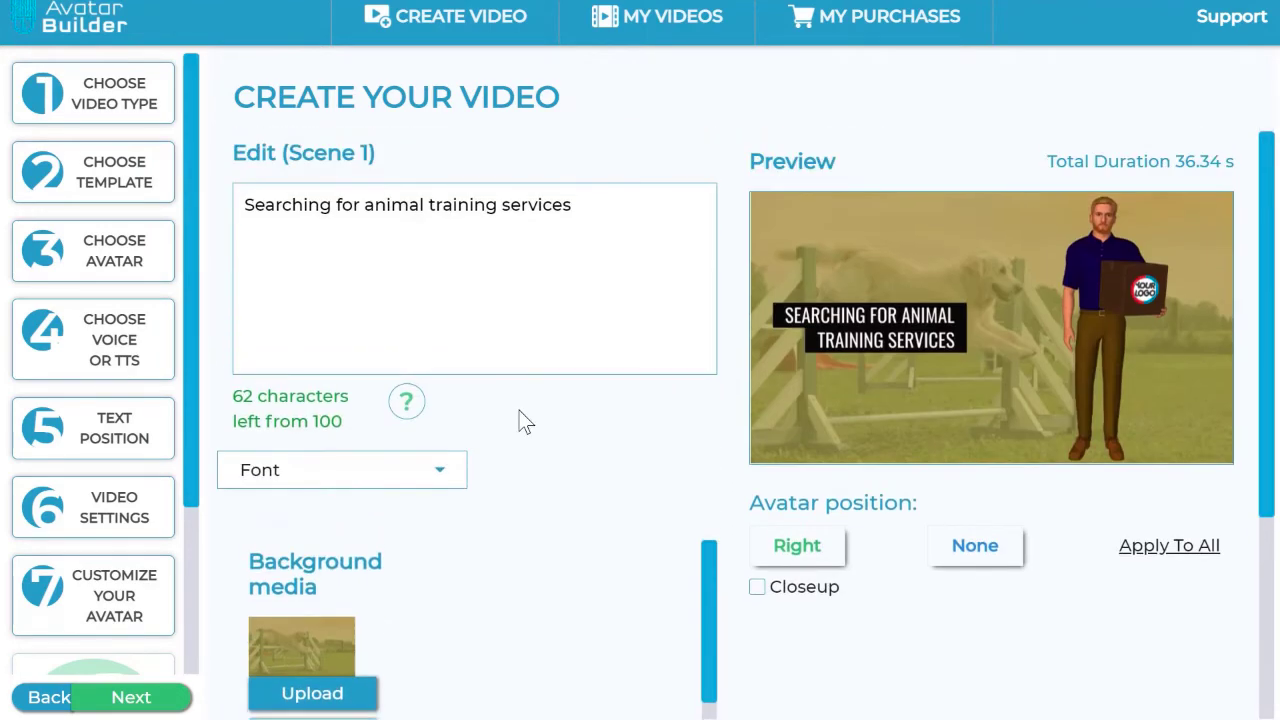
scroll(519, 412, "down", 1)
scroll(519, 410, "down", 2)
scroll(514, 420, "up", 2)
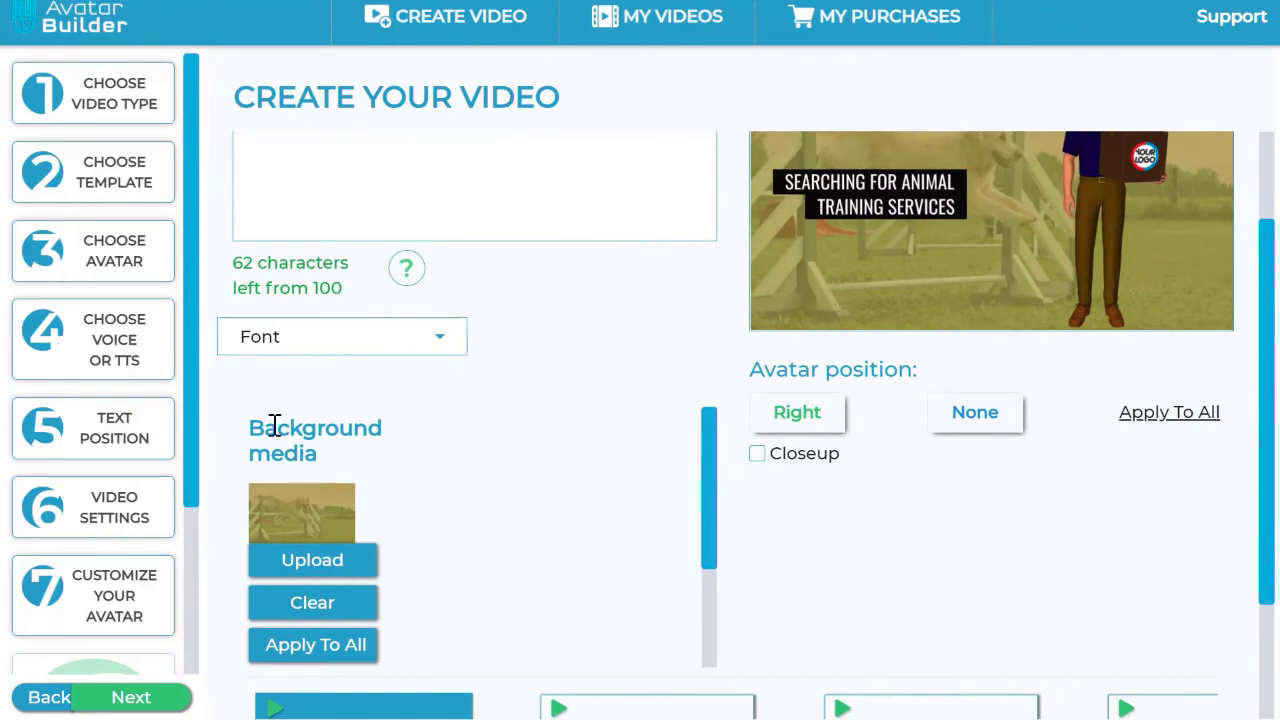
left_click_drag(250, 428, 455, 461)
left_click(452, 455)
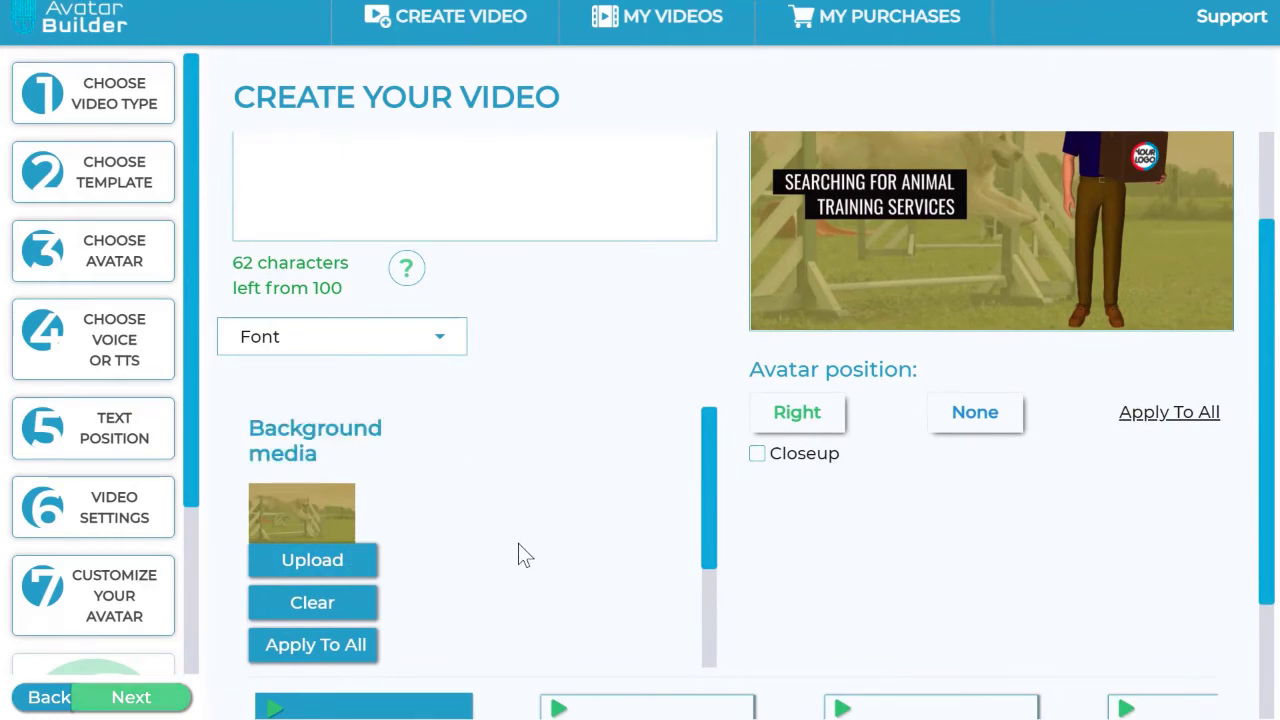
scroll(517, 551, "down", 2)
scroll(517, 550, "up", 2)
Open the background media gallery for scene 1, search My Gallery for "delivery" and clear the search
left_click(340, 562)
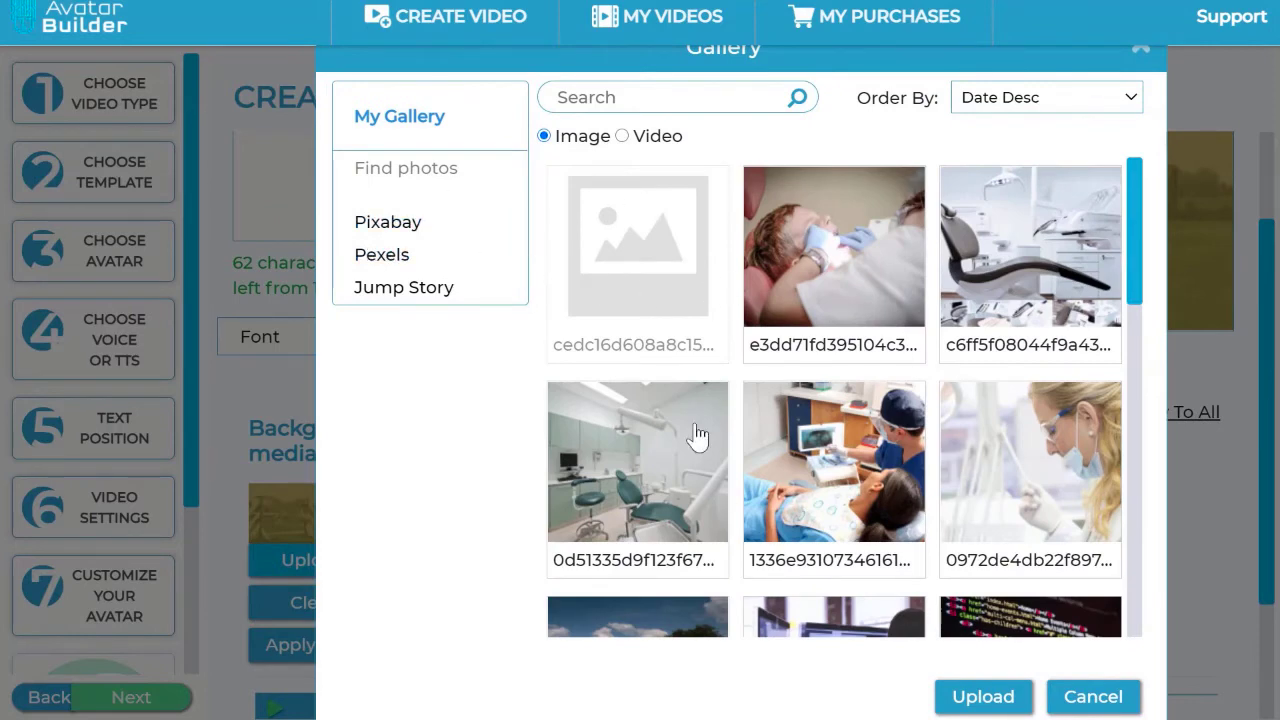
left_click(710, 112)
type("delivery")
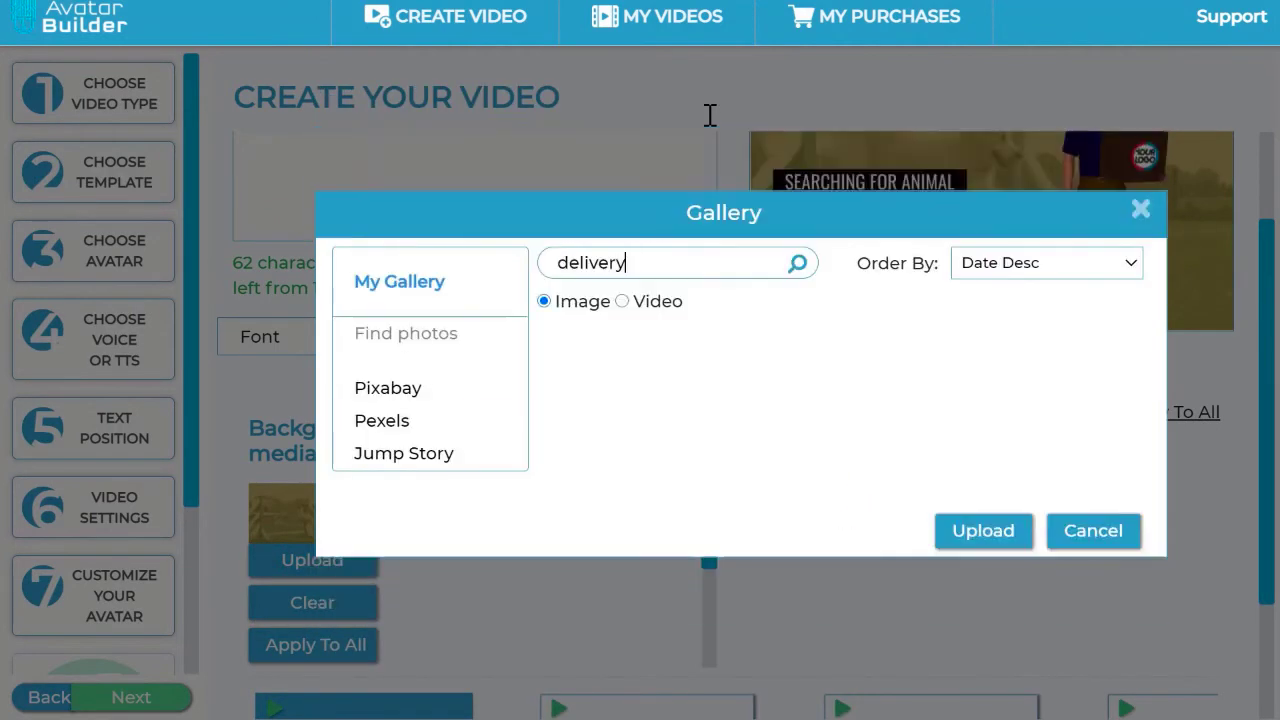
key("BackSpace")
key("BackSpace")
key("BackSpace")
key("BackSpace")
key("BackSpace")
key("BackSpace")
key("BackSpace")
key("BackSpace")
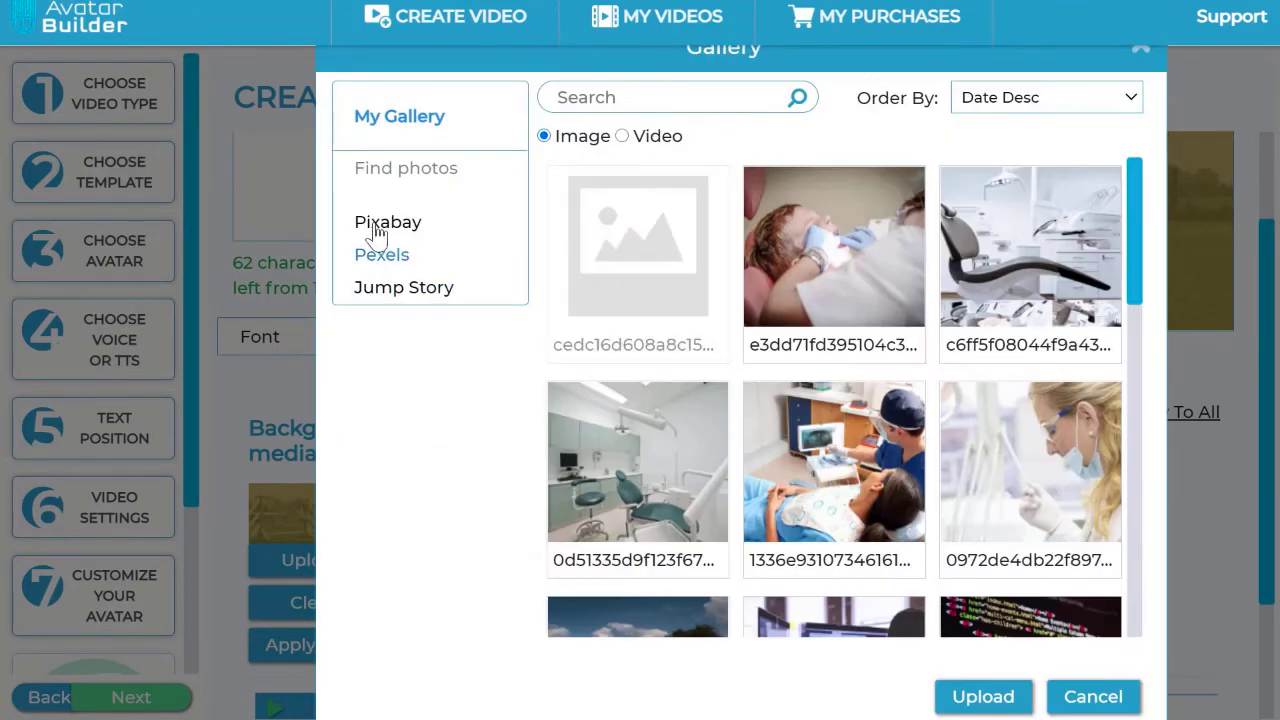
Search the Pixabay images for "delivery" and browse through the results
left_click(380, 232)
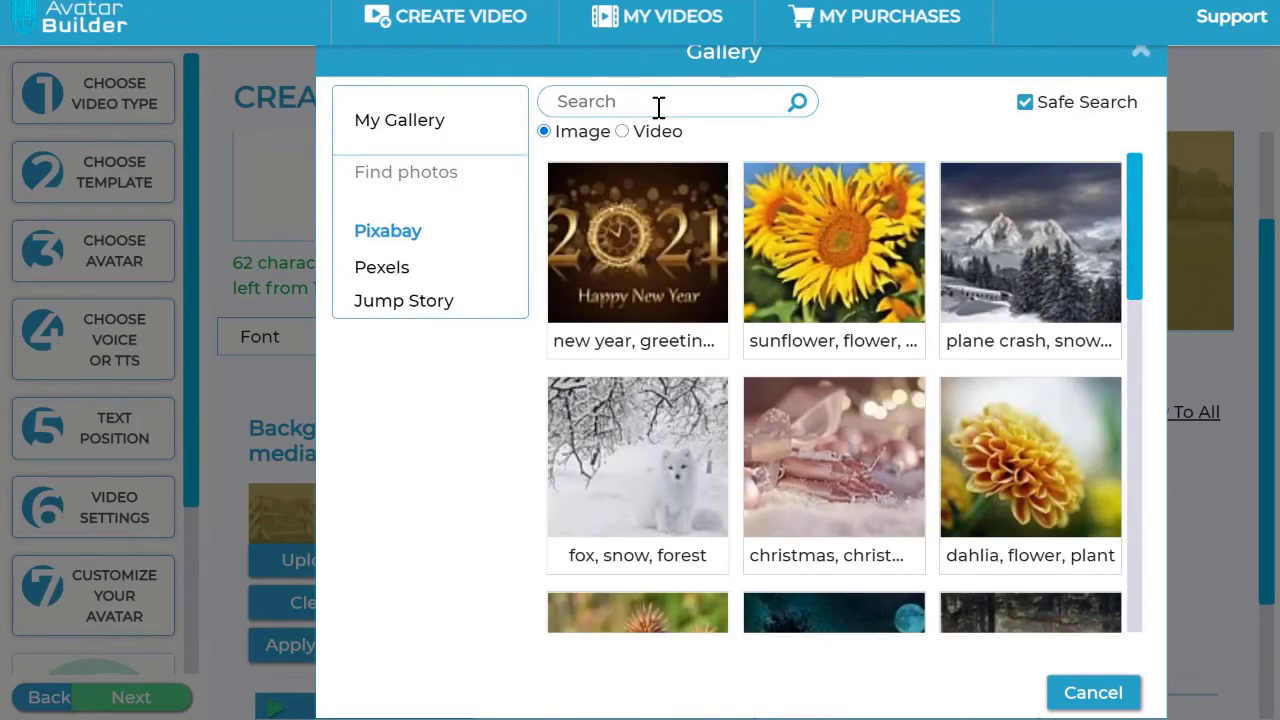
left_click(659, 102)
type("deloiver")
key("BackSpace")
key("BackSpace")
key("BackSpace")
key("BackSpace")
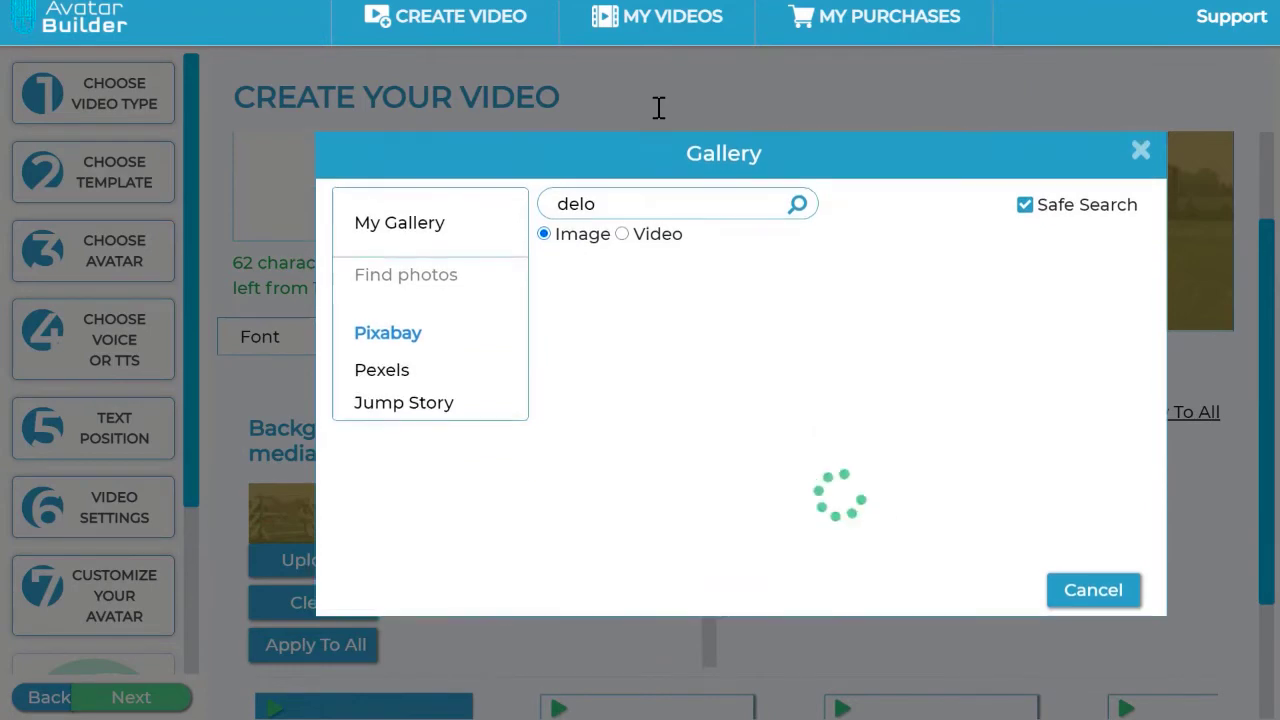
key("BackSpace")
type("ivery")
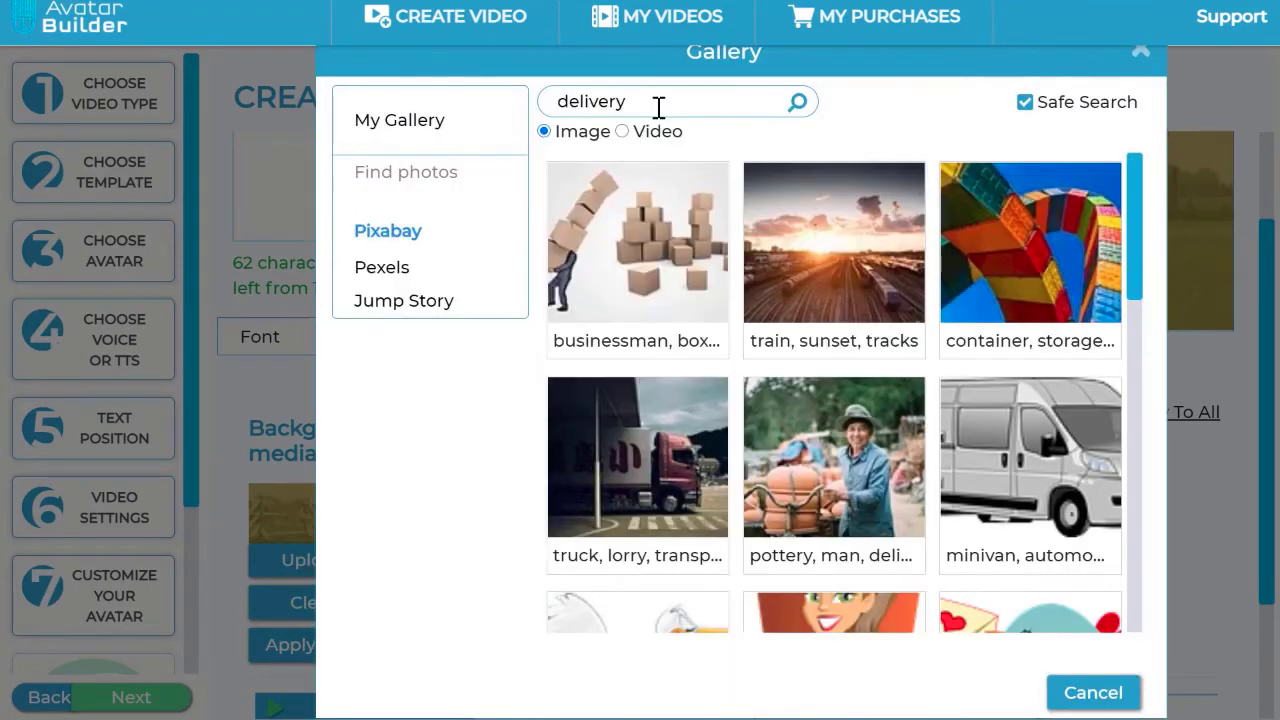
scroll(838, 268, "down", 3)
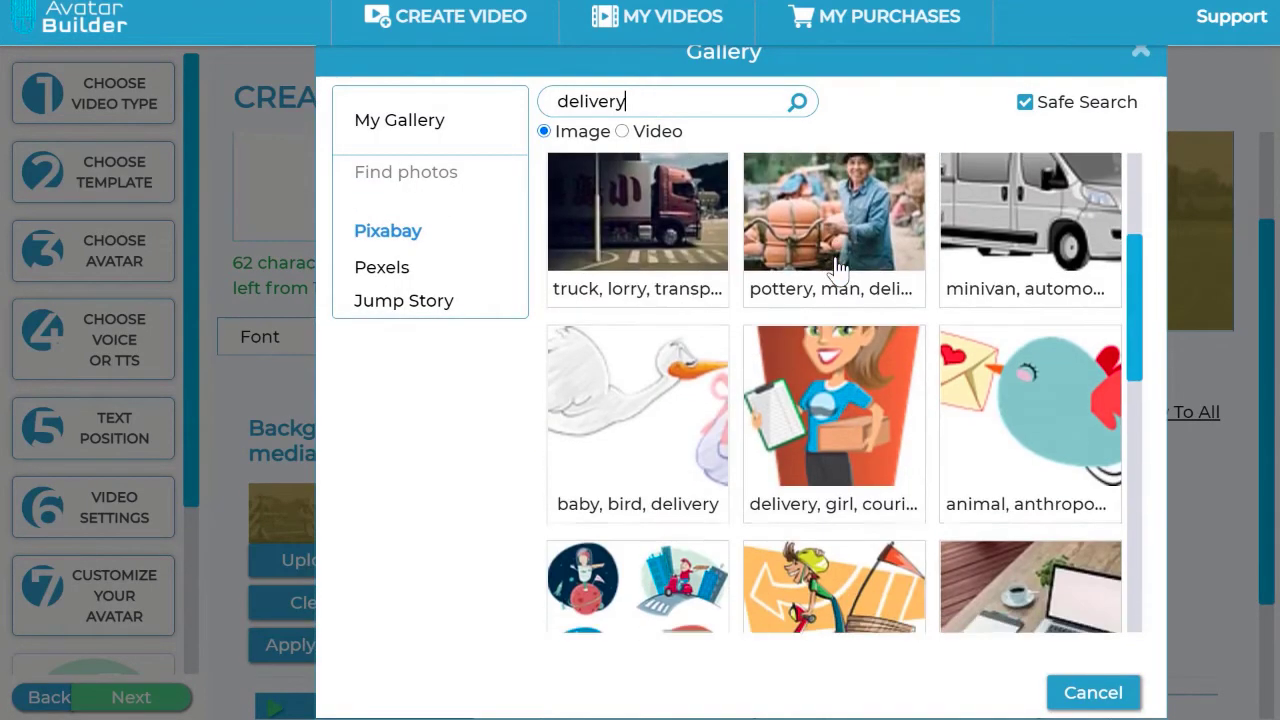
scroll(838, 268, "down", 2)
scroll(838, 268, "down", 2)
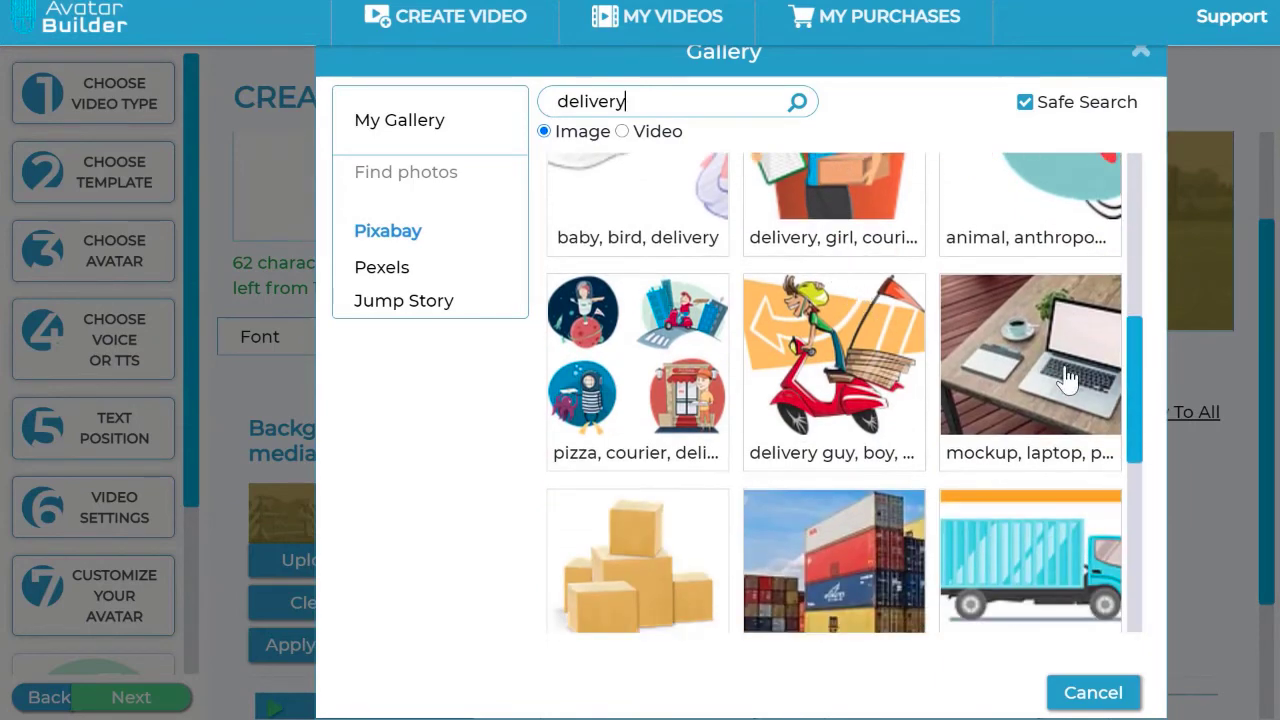
scroll(1122, 383, "down", 2)
scroll(1122, 383, "down", 2)
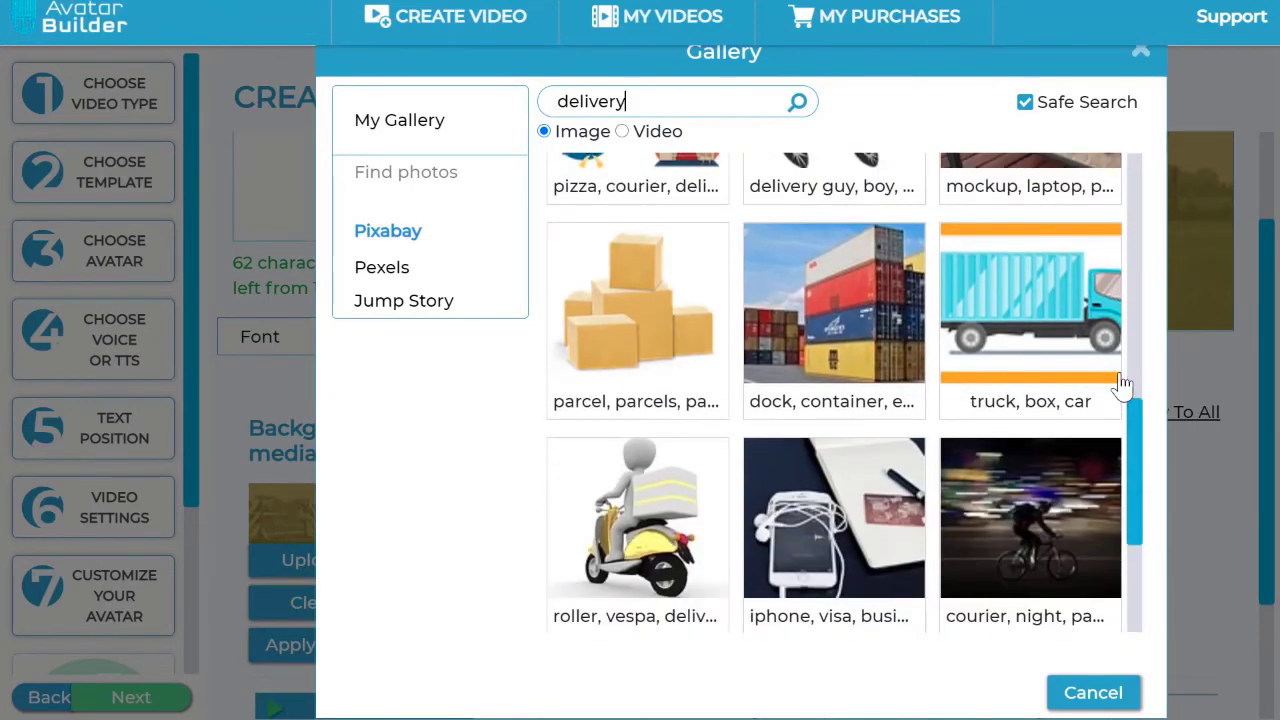
scroll(1122, 383, "down", 5)
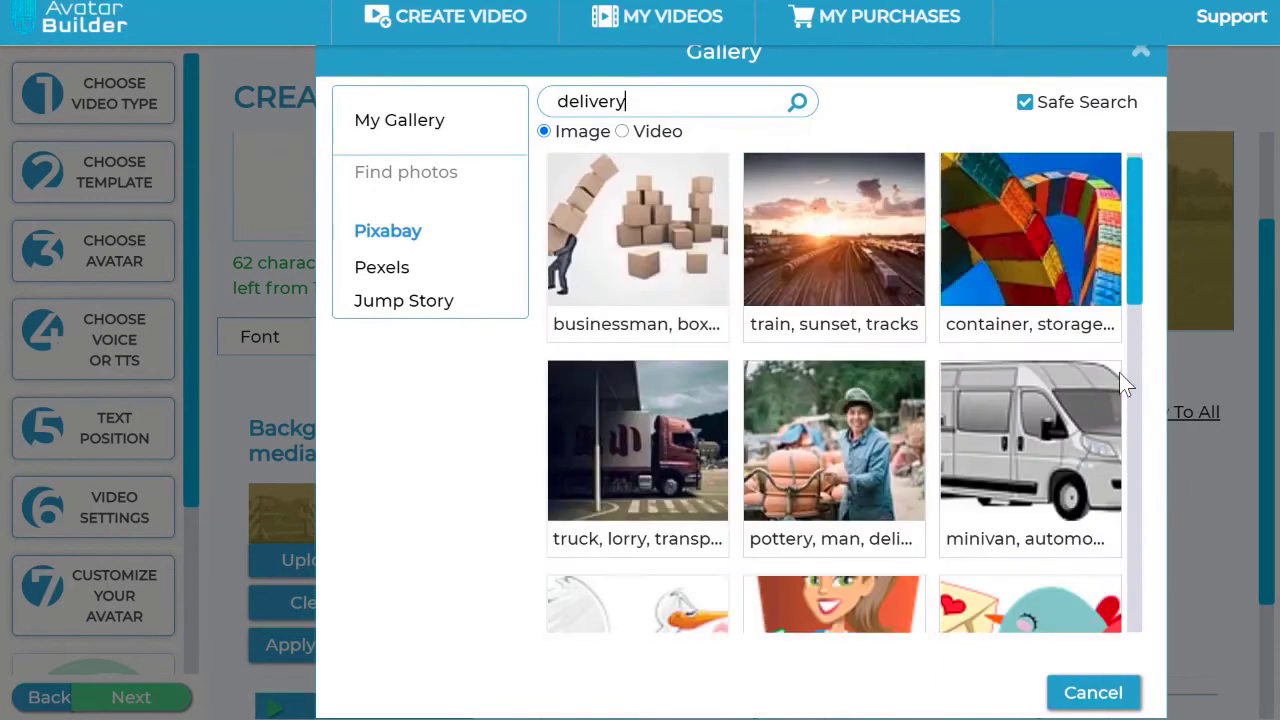
Search the Pexels images for "delivery" and preview the photo of cardboard boxes beside a living-room sofa
left_click(386, 271)
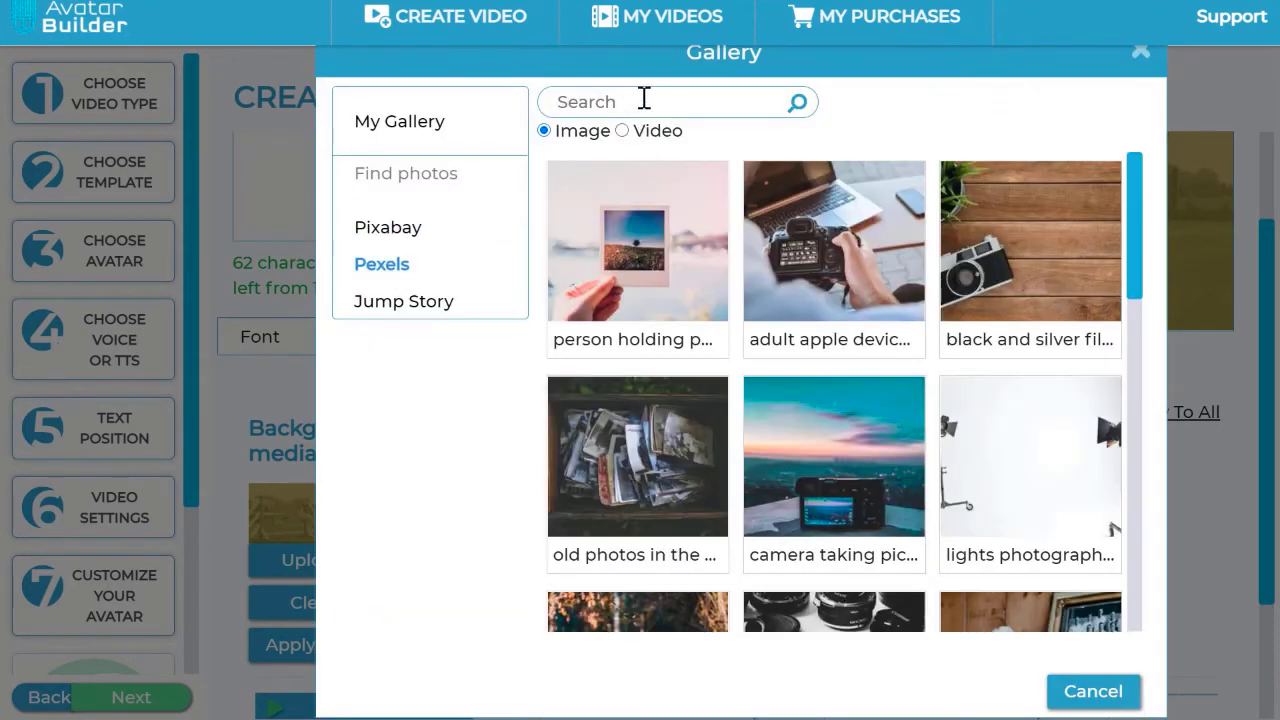
type("delivery")
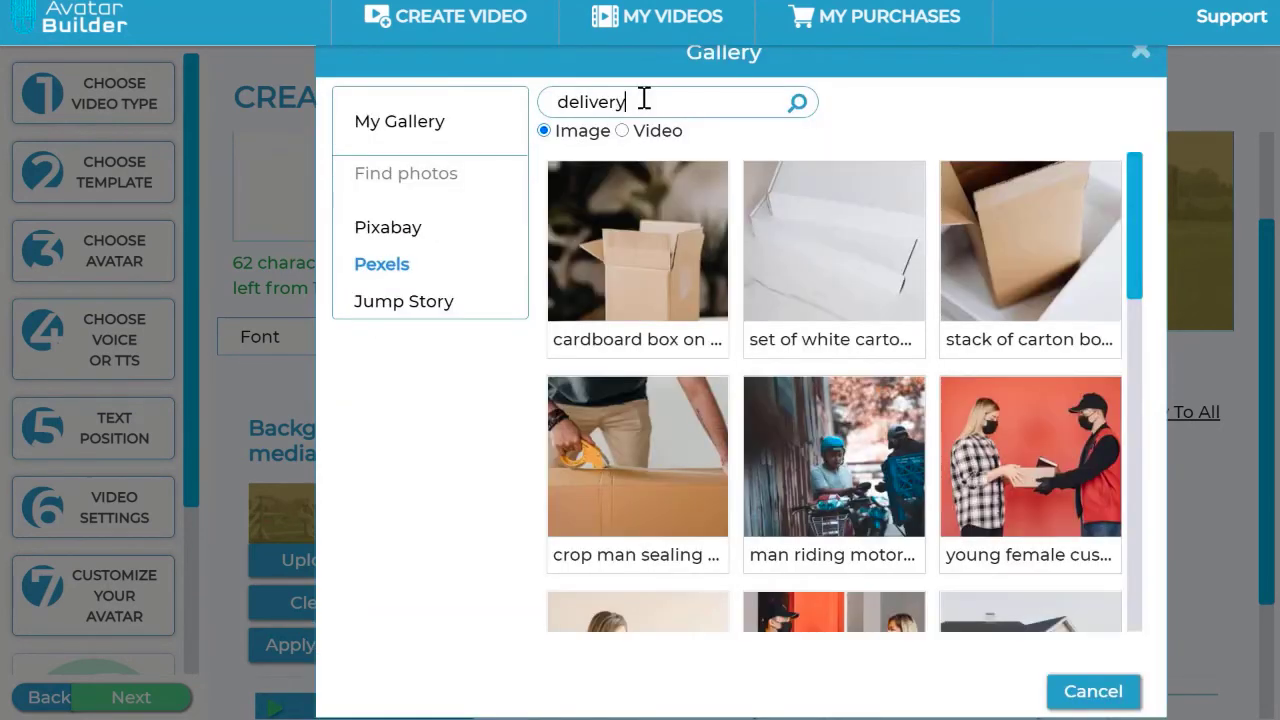
scroll(1000, 365, "down", 4)
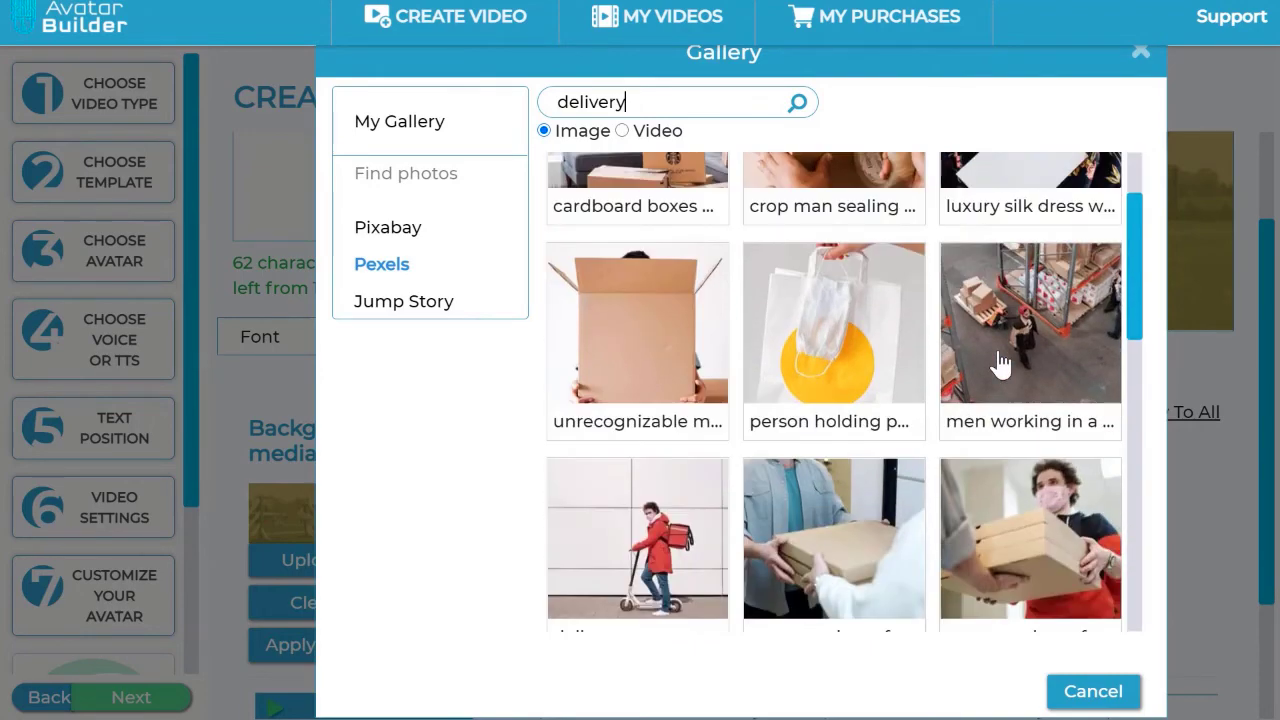
scroll(1030, 385, "down", 6)
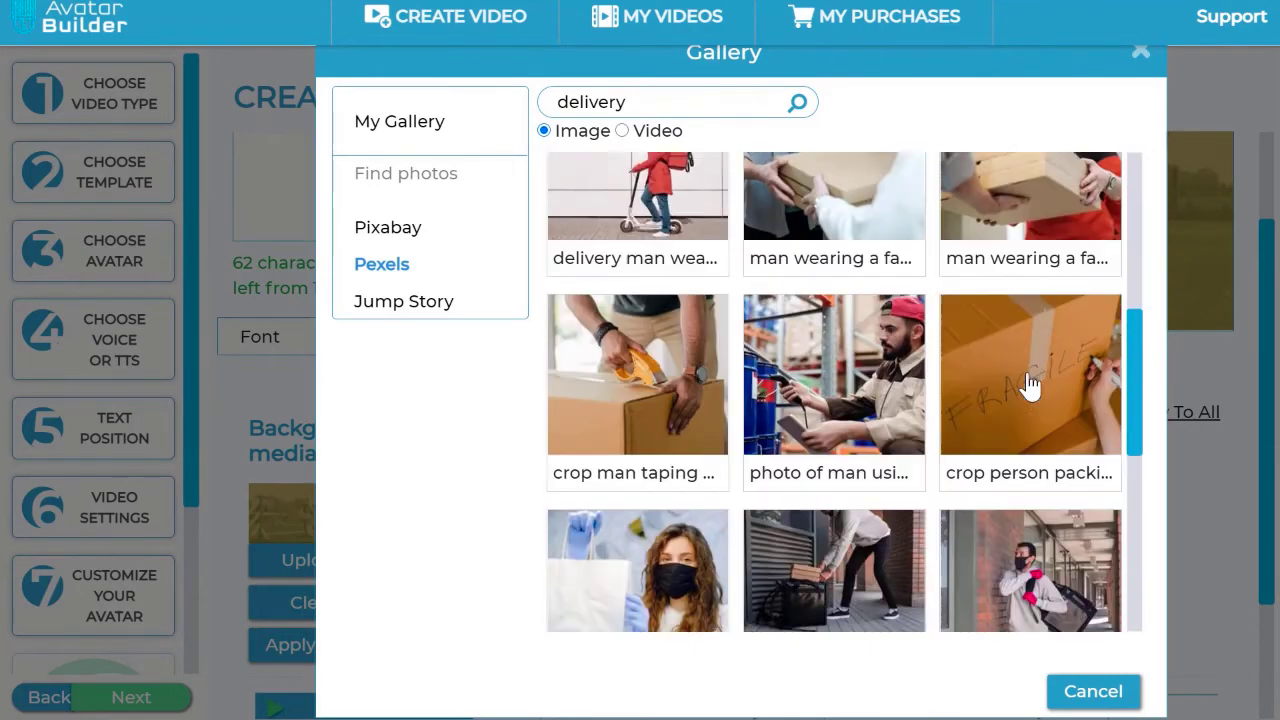
scroll(1030, 385, "up", 10)
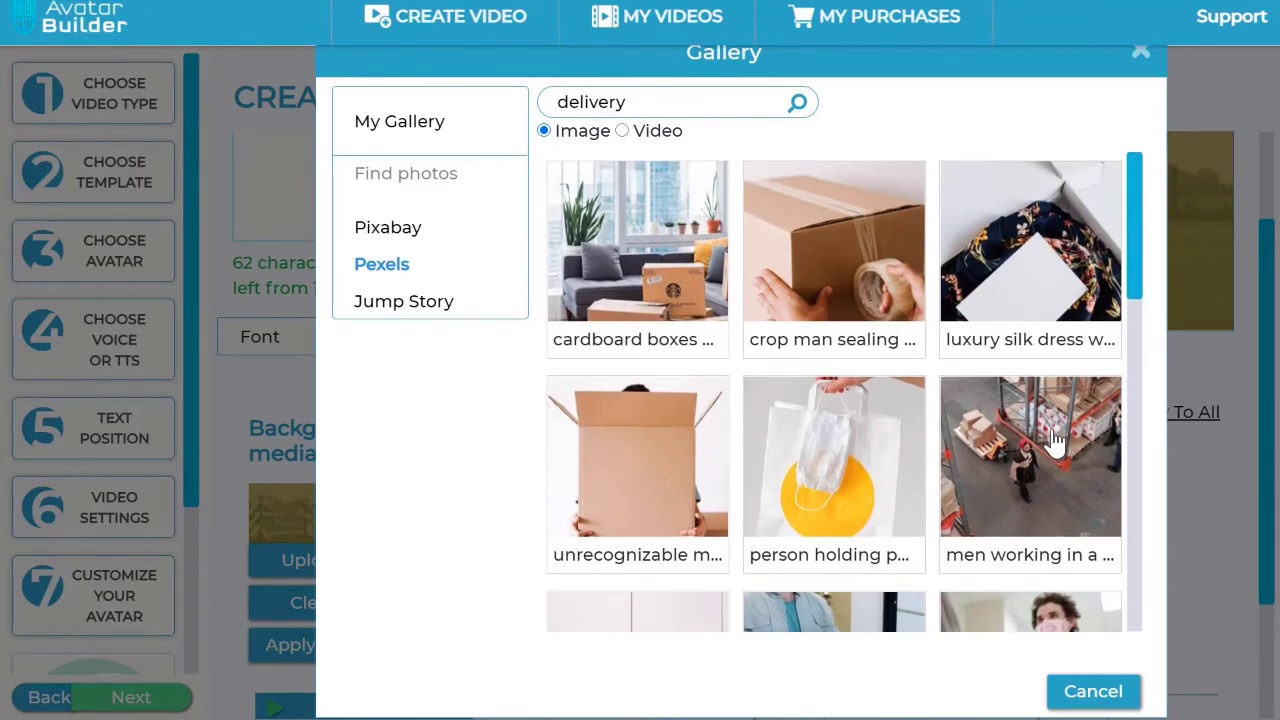
scroll(1050, 440, "up", 1)
left_click(645, 260)
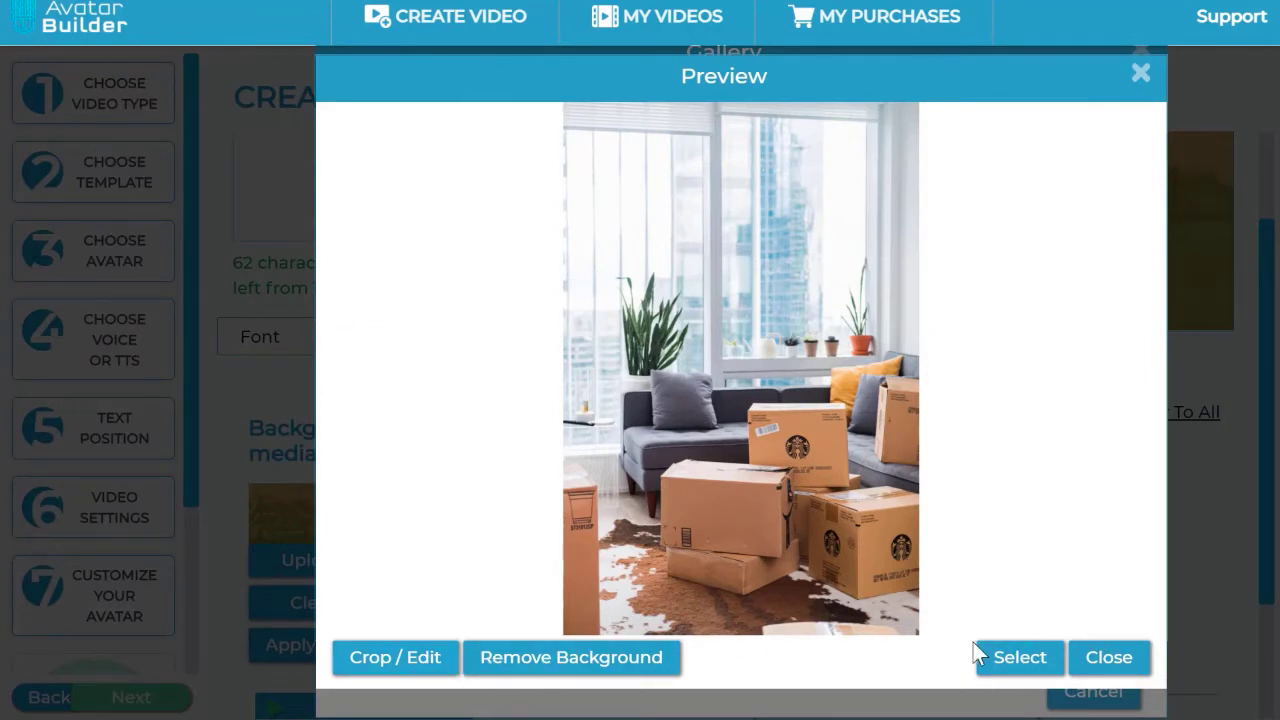
left_click(1120, 663)
Set the scene 1 background to the photo of a delivery man with a grey van from page 2 of the Pexels results
scroll(875, 385, "down", 2)
scroll(875, 385, "up", 2)
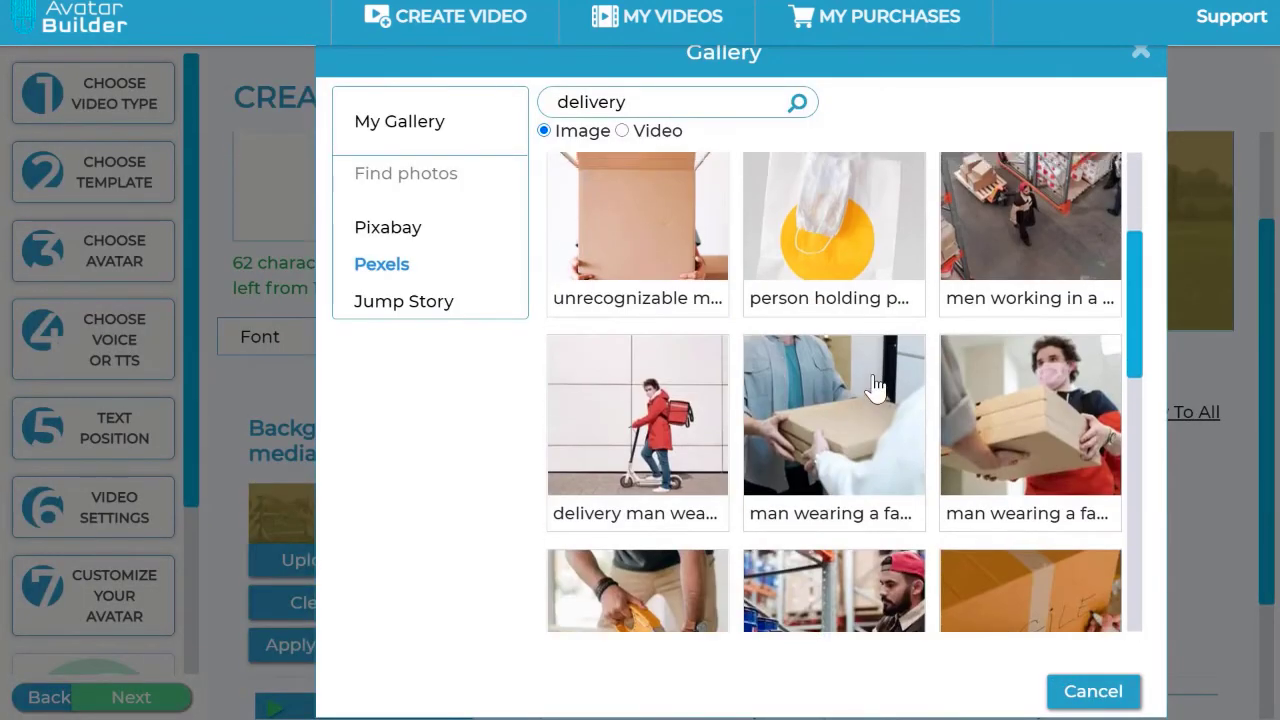
scroll(875, 385, "down", 8)
scroll(875, 385, "down", 2)
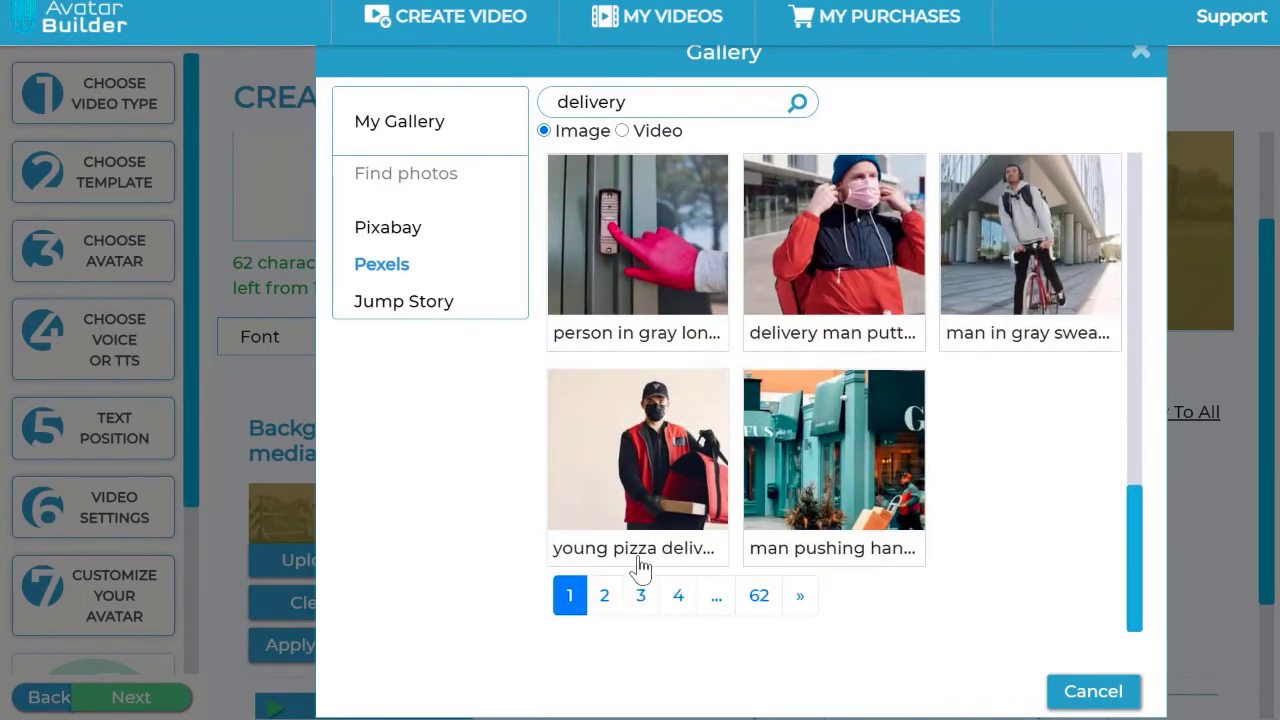
left_click(608, 597)
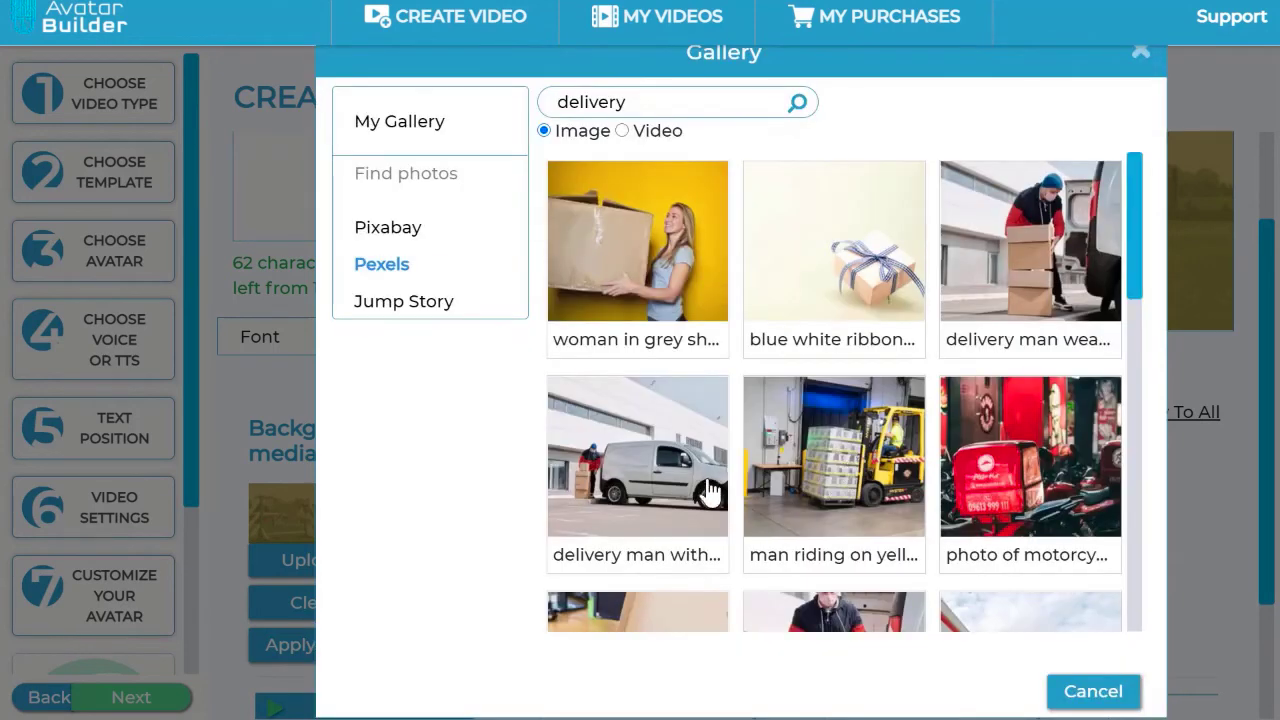
left_click(667, 462)
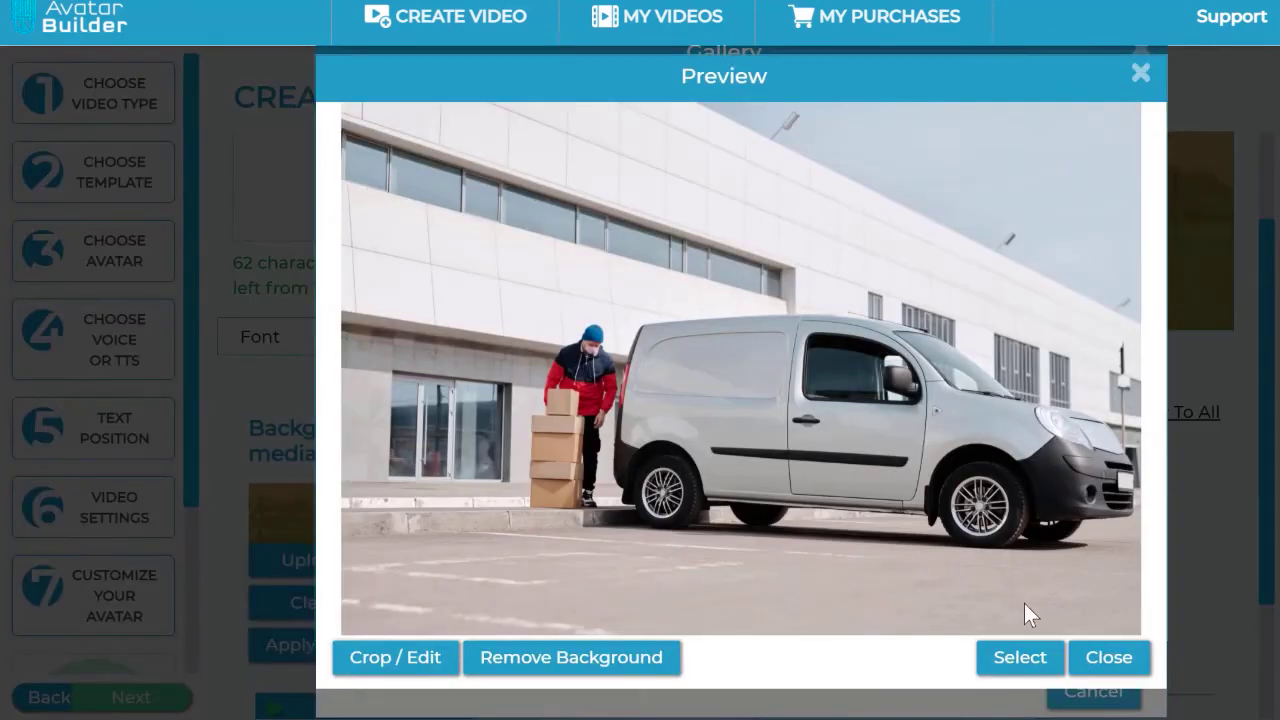
left_click(1045, 665)
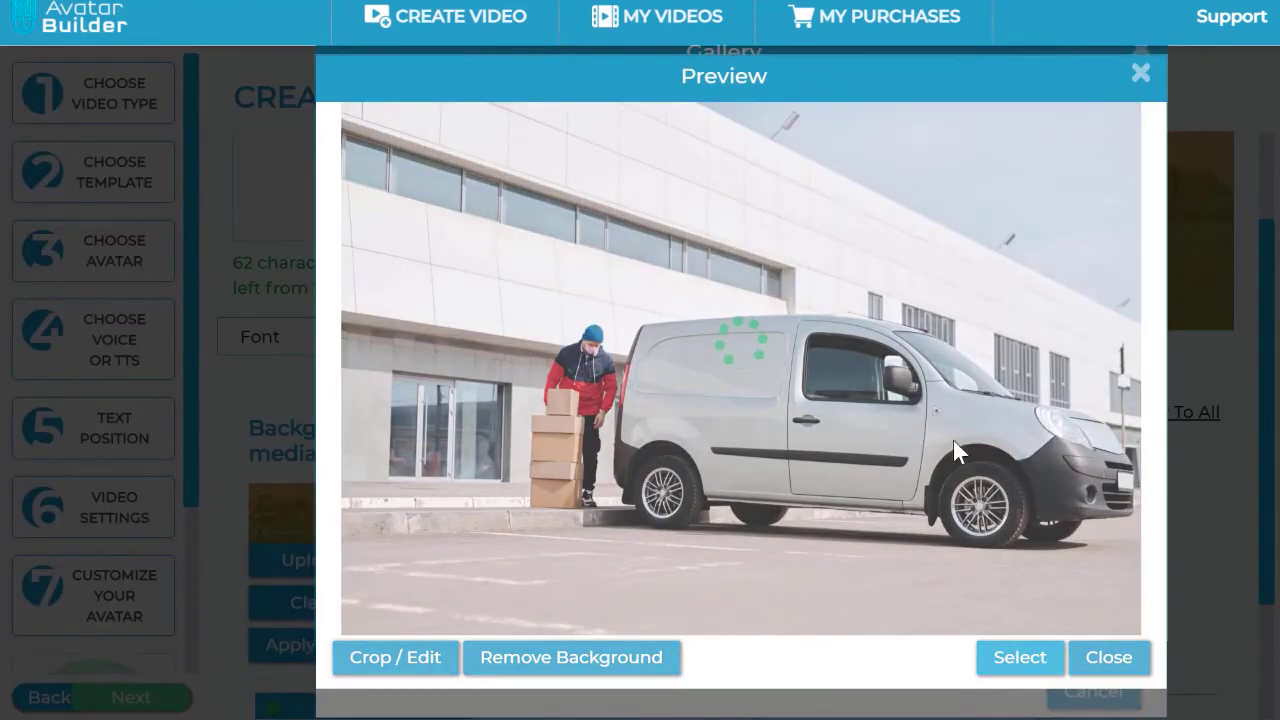
scroll(1258, 424, "up", 2)
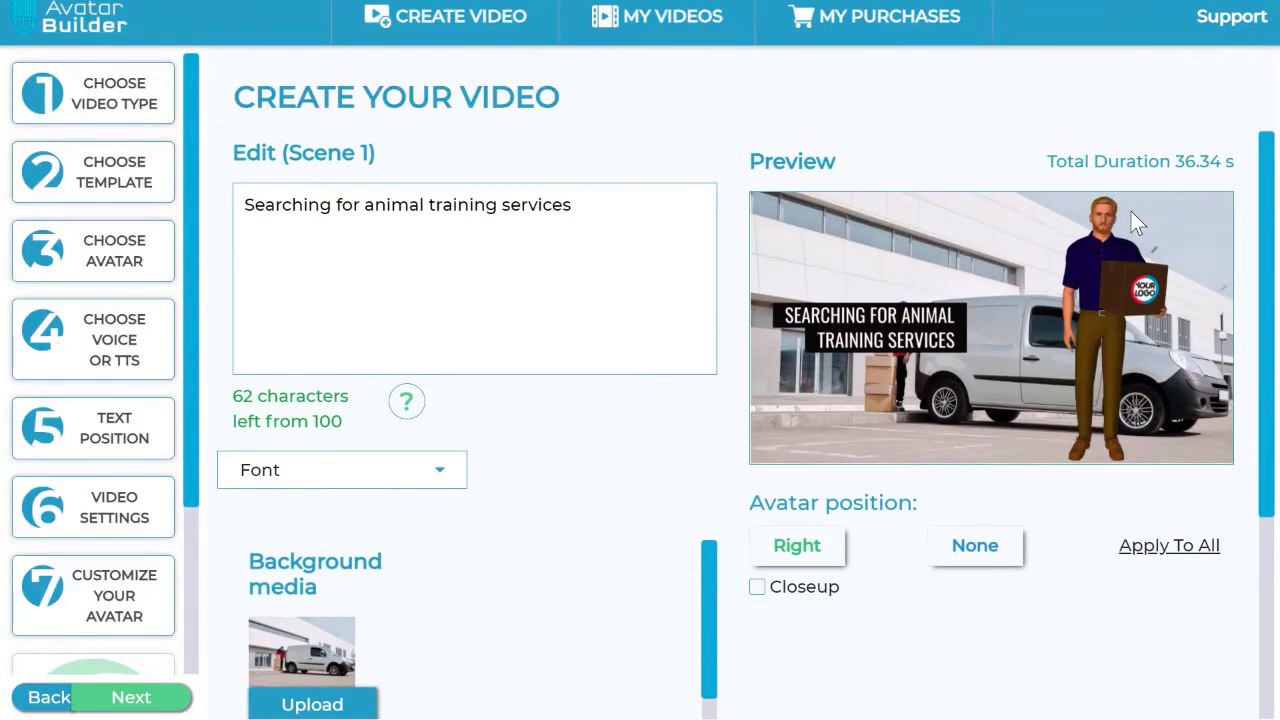
Apply the scene 1 delivery van background to all scenes
scroll(1275, 330, "down", 3)
scroll(435, 650, "down", 2)
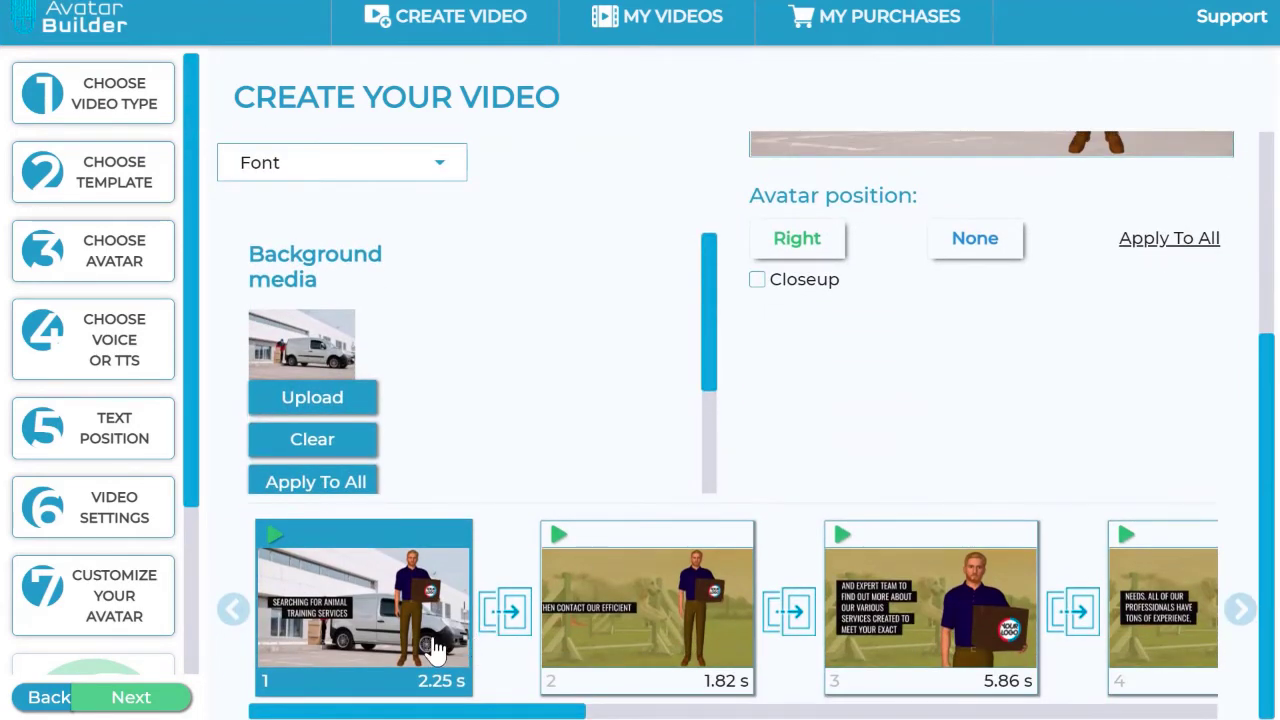
left_click(666, 634)
left_click(337, 651)
left_click(355, 490)
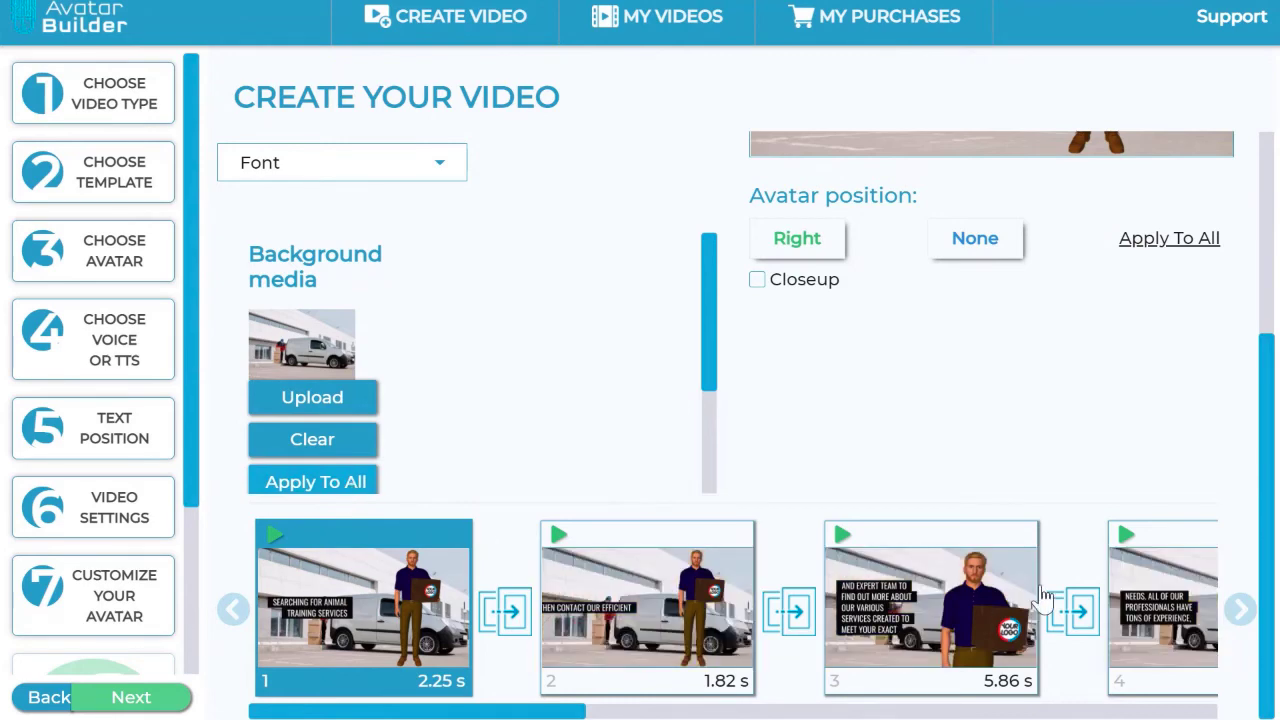
scroll(1043, 600, "up", 3)
scroll(1043, 597, "down", 3)
Clear the background media of scene 2
left_click(655, 612)
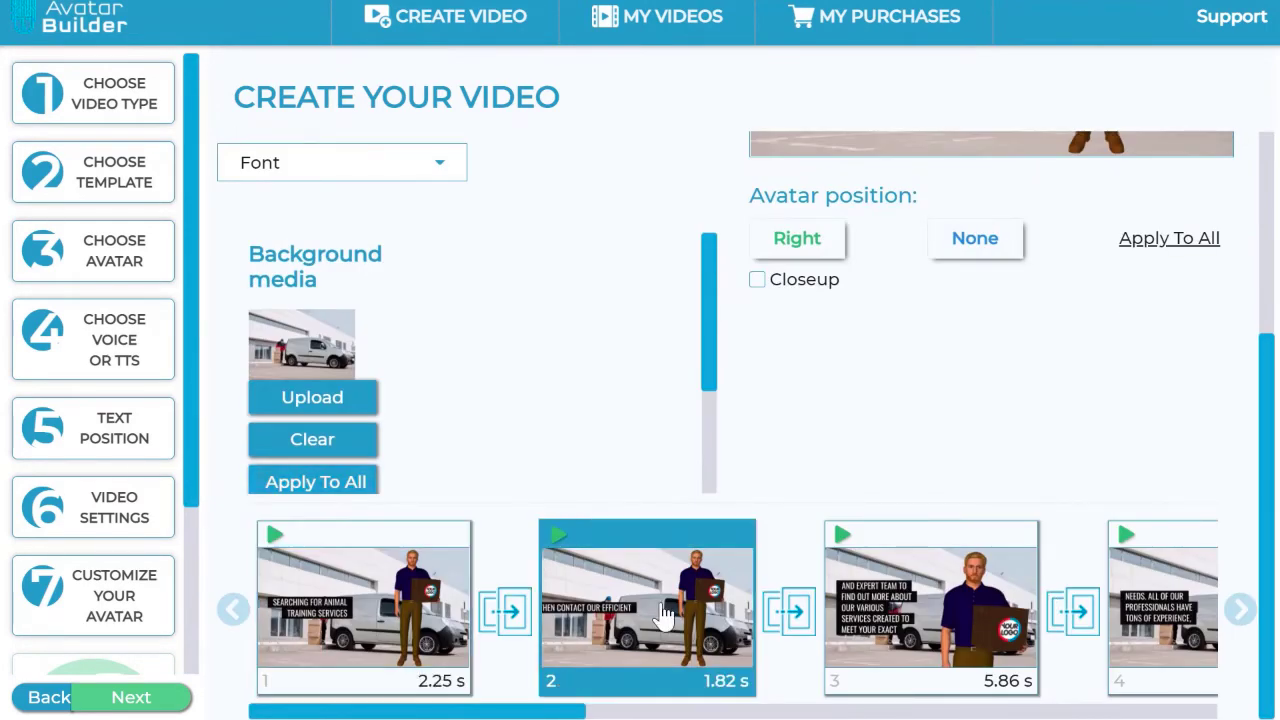
left_click(330, 443)
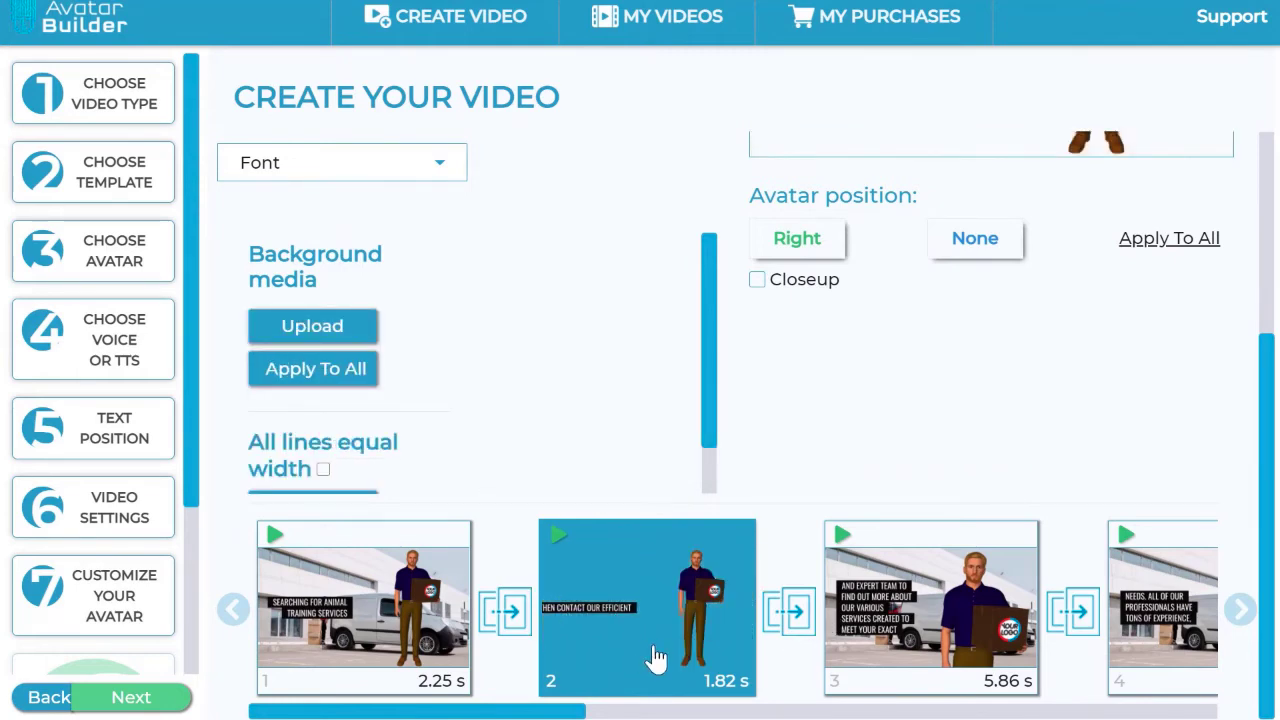
left_click(912, 628)
left_click(660, 632)
scroll(760, 509, "up", 3)
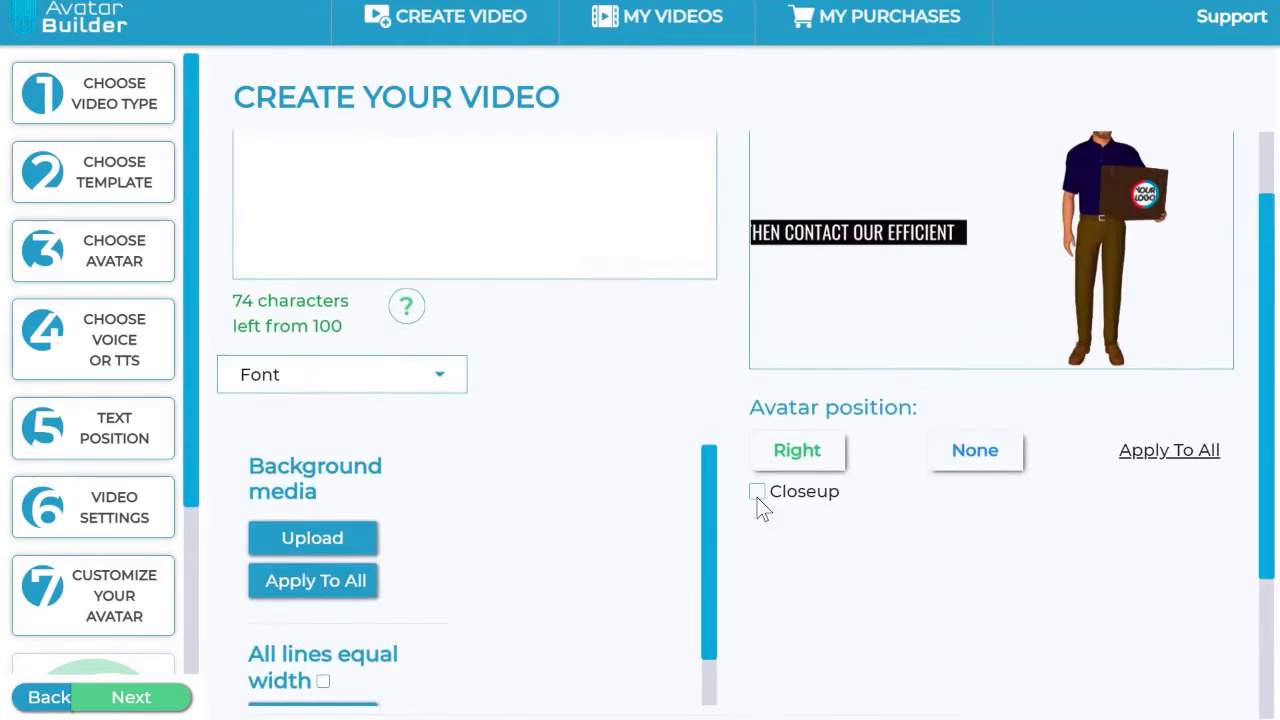
scroll(371, 411, "down", 3)
Open the background media gallery for scene 2 and browse My Gallery images and Pexels videos
left_click(328, 326)
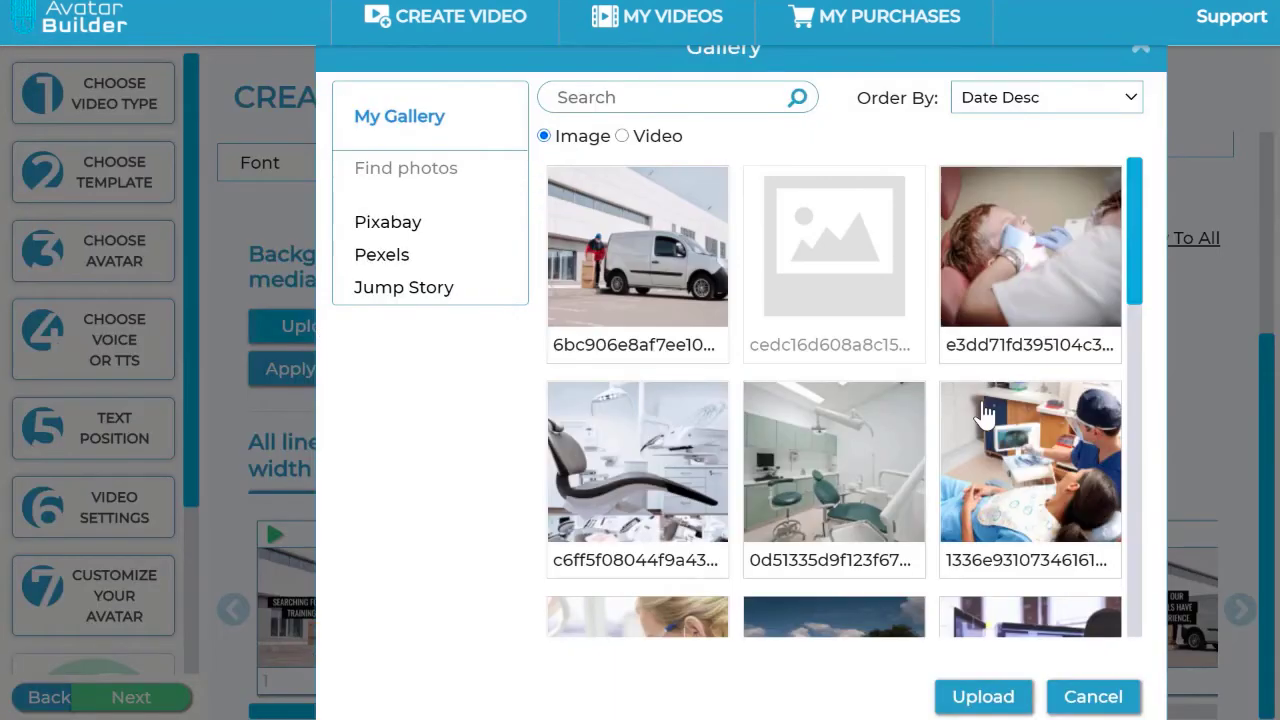
scroll(850, 280, "down", 10)
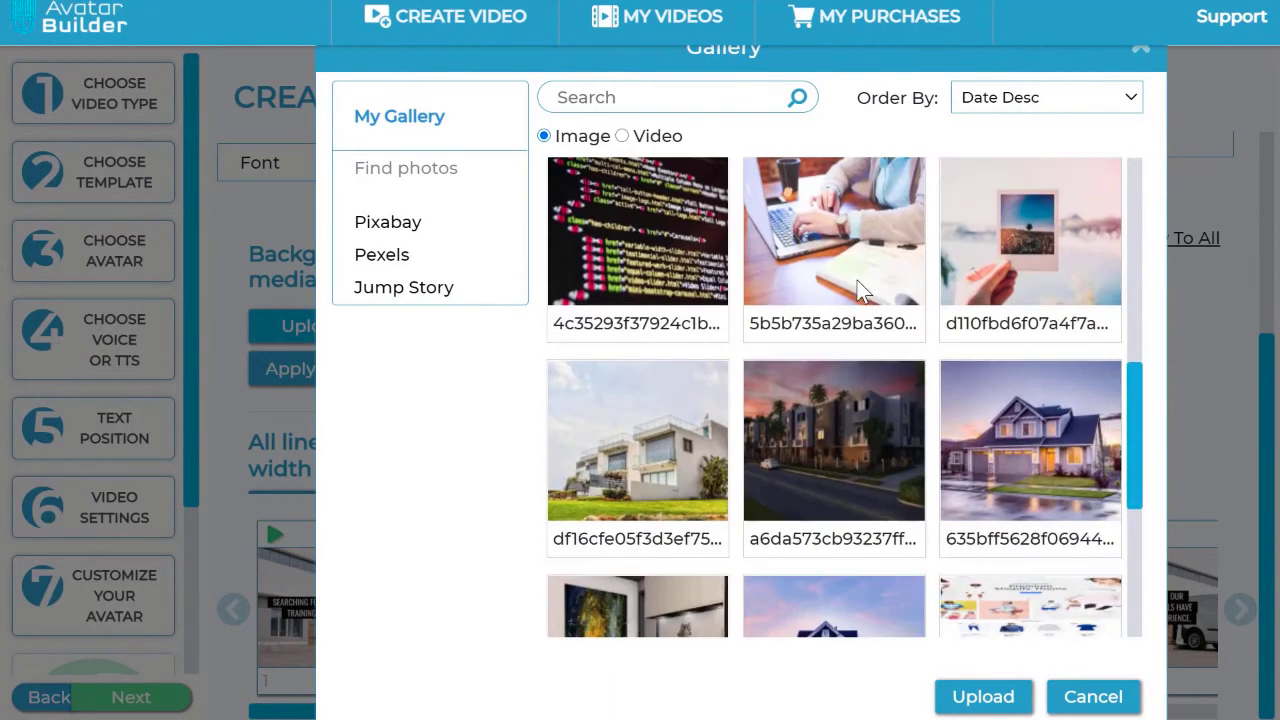
scroll(800, 250, "up", 10)
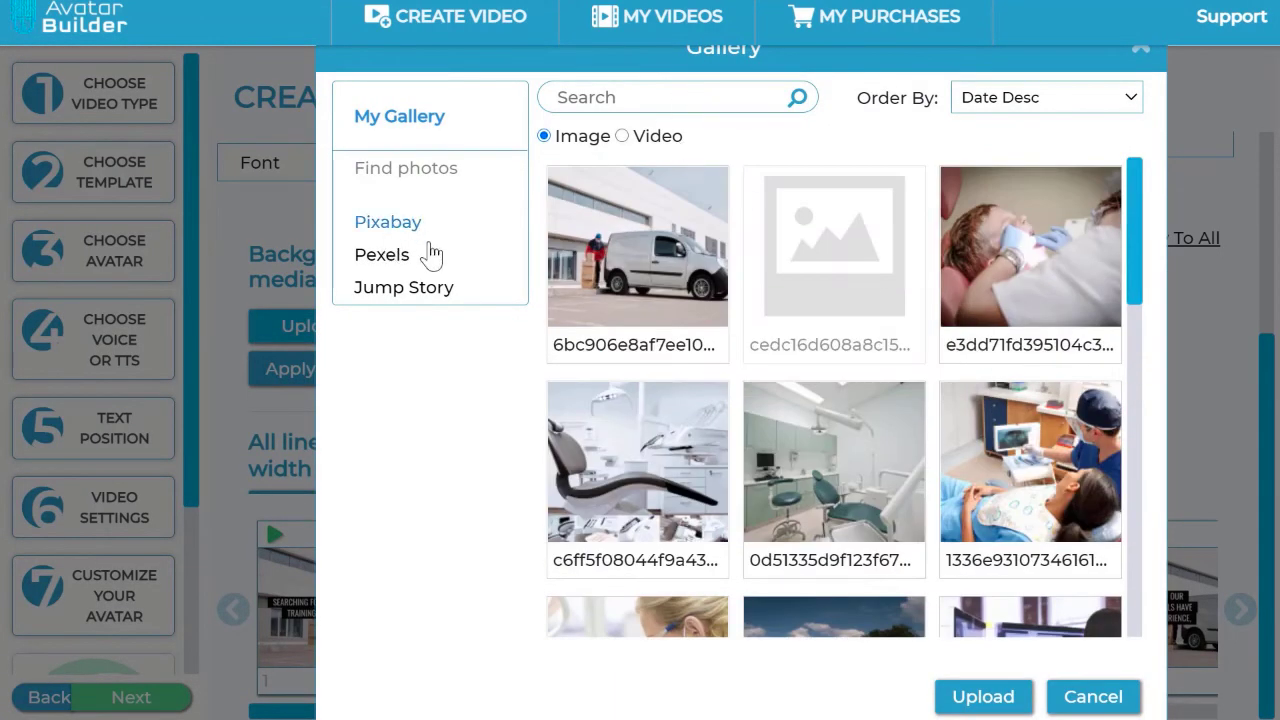
left_click(403, 262)
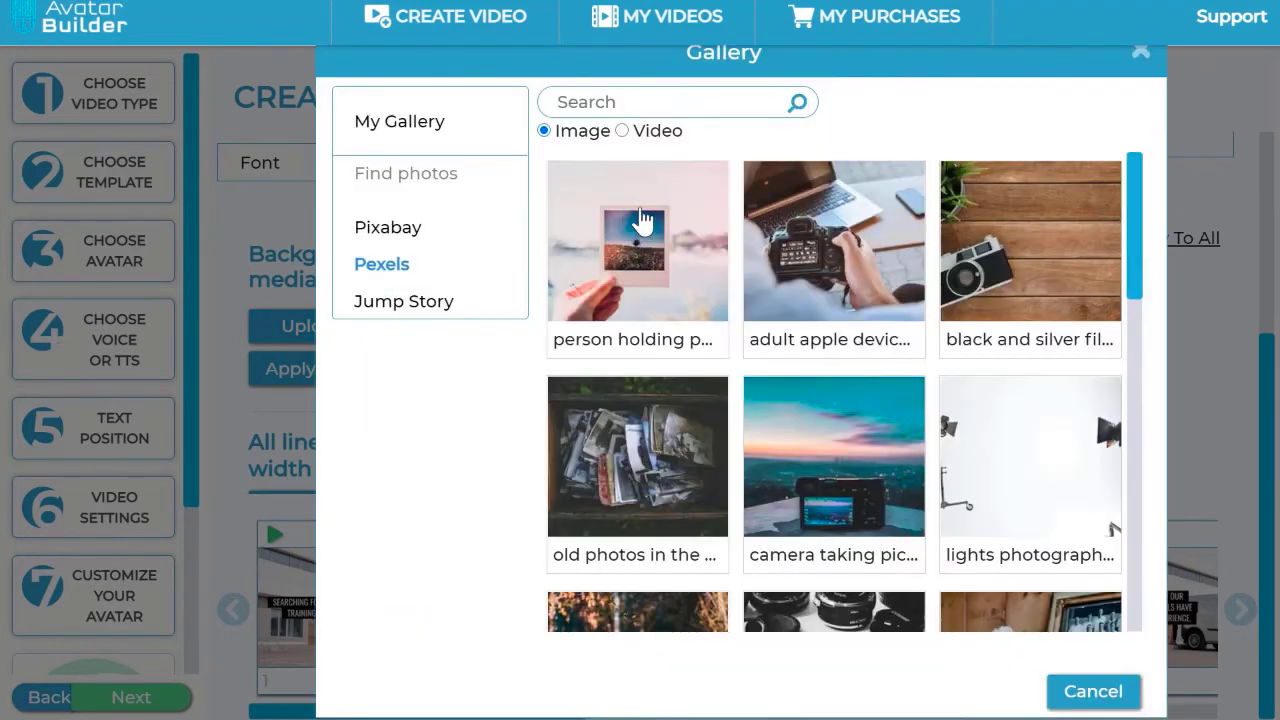
left_click(676, 131)
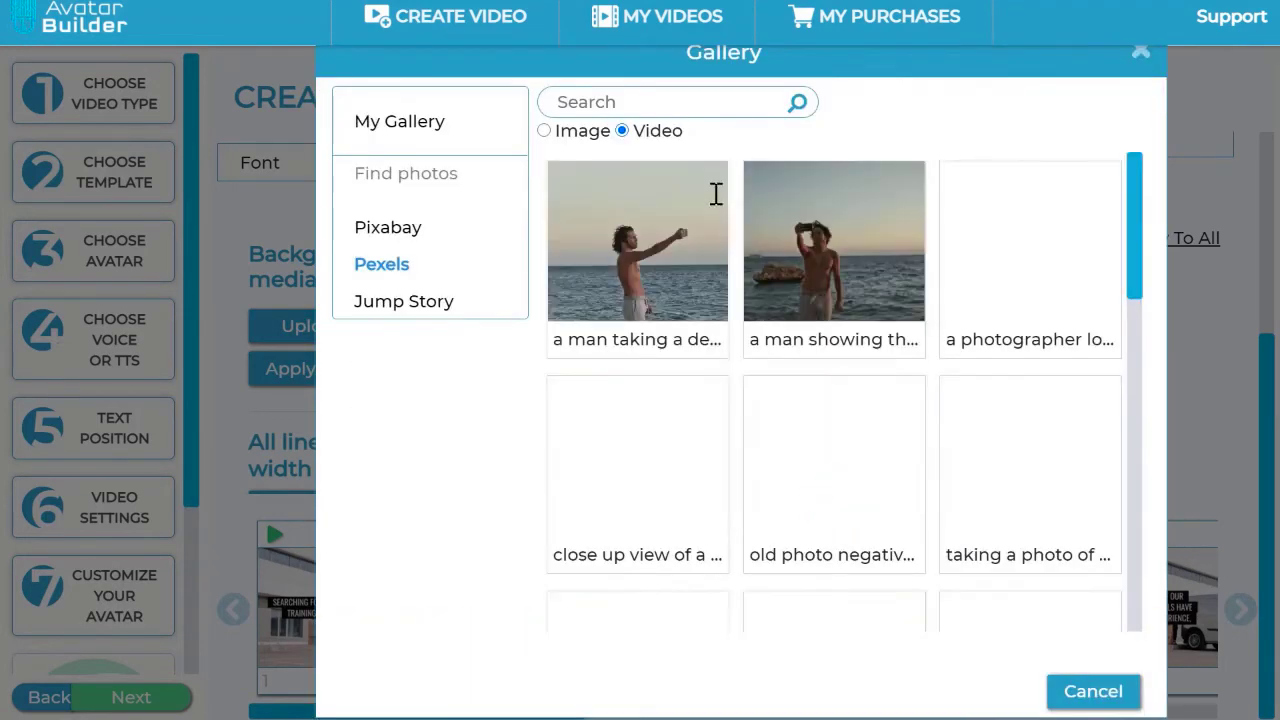
scroll(824, 430, "down", 6)
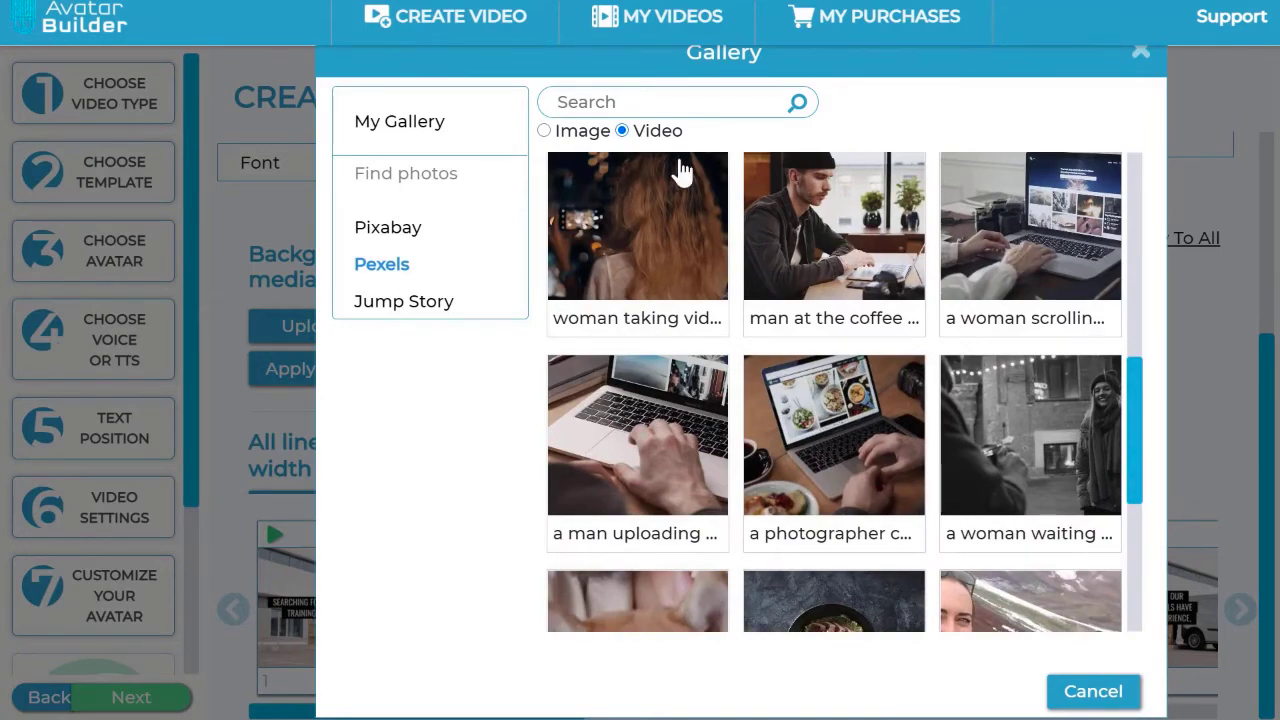
scroll(870, 350, "down", 5)
scroll(880, 380, "up", 3)
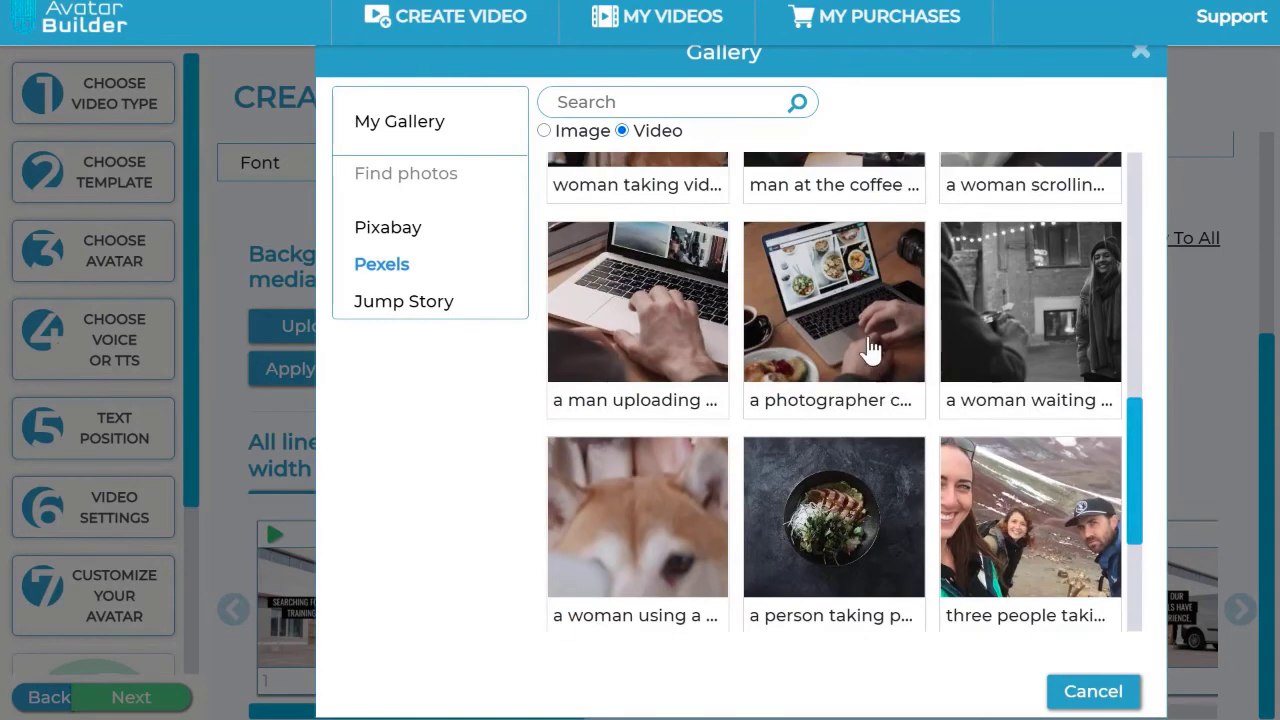
Set the scene 2 background to the Pexels video of a photographer using a laptop beside a coffee cup and check the scene preview
left_click(866, 354)
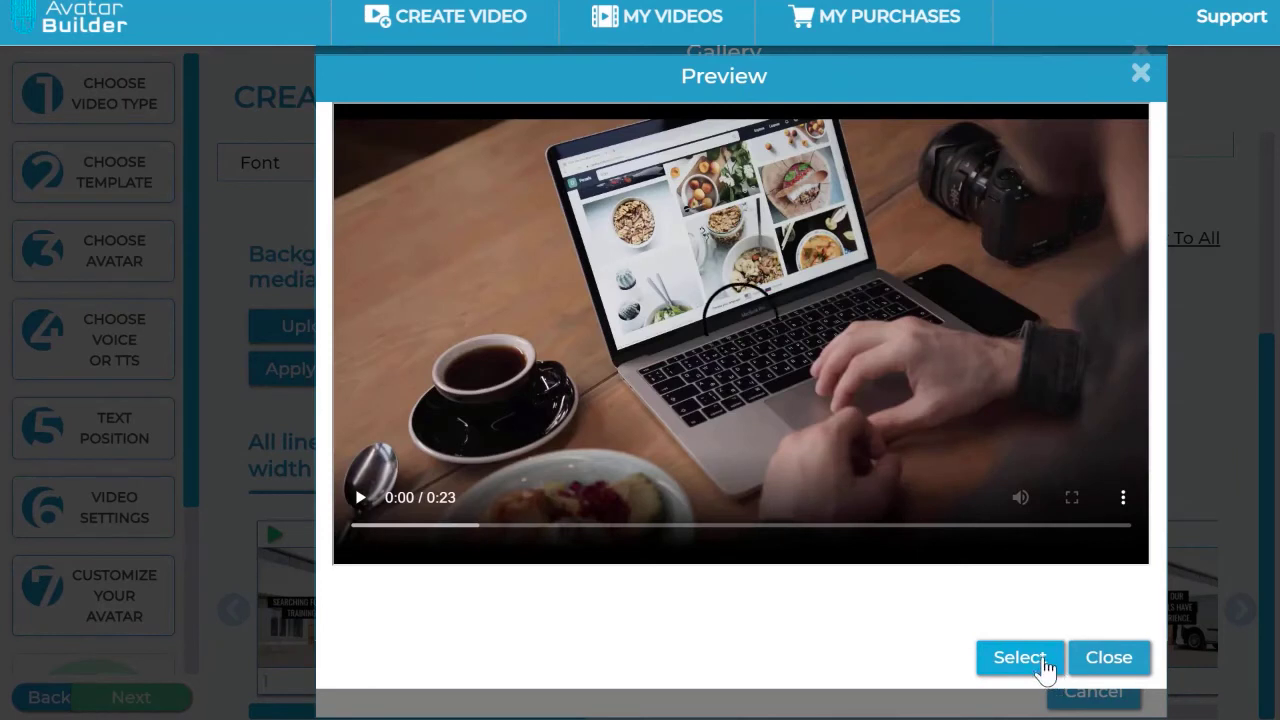
left_click(1043, 661)
left_click(1043, 661)
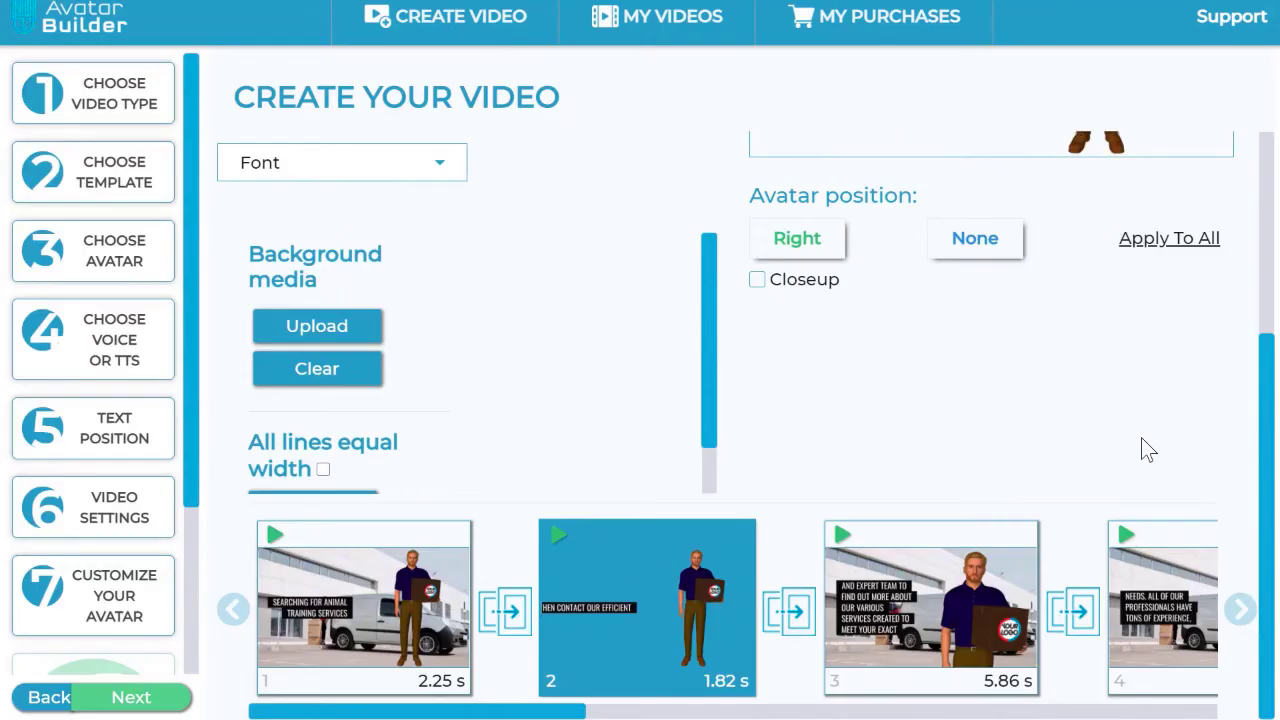
scroll(1092, 395, "up", 3)
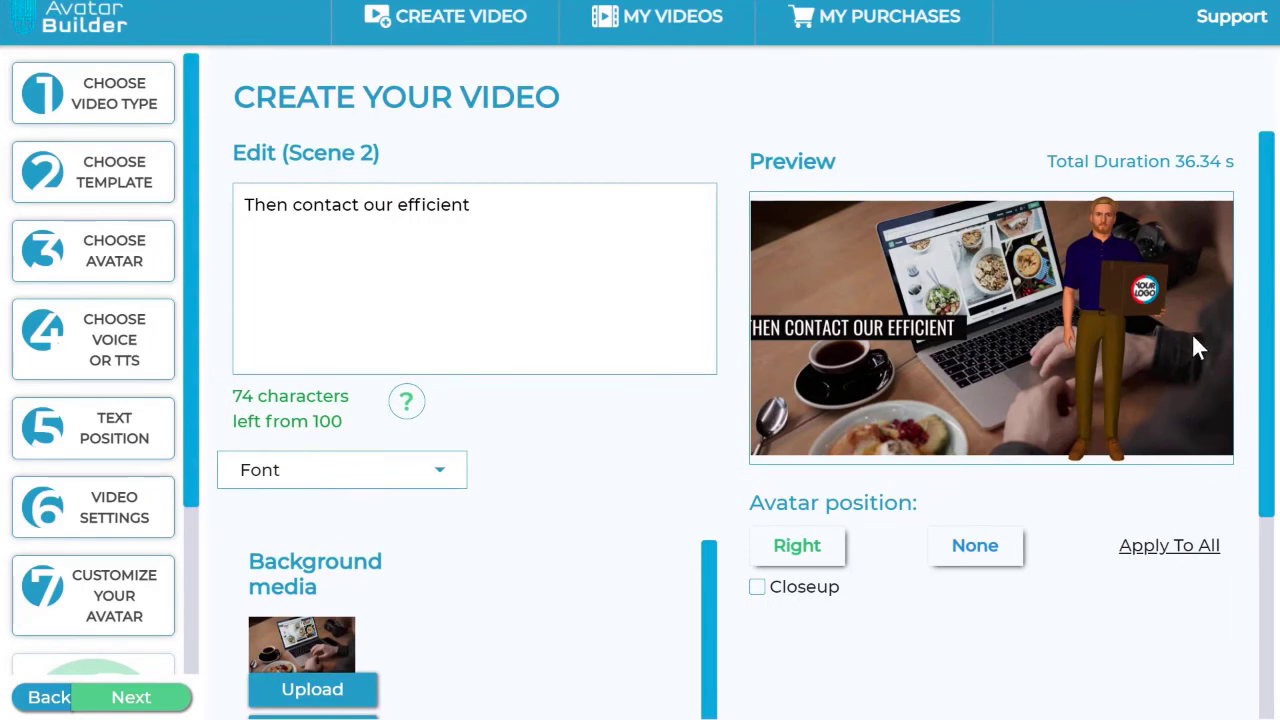
scroll(1197, 344, "down", 3)
scroll(1193, 336, "up", 3)
scroll(680, 477, "down", 3)
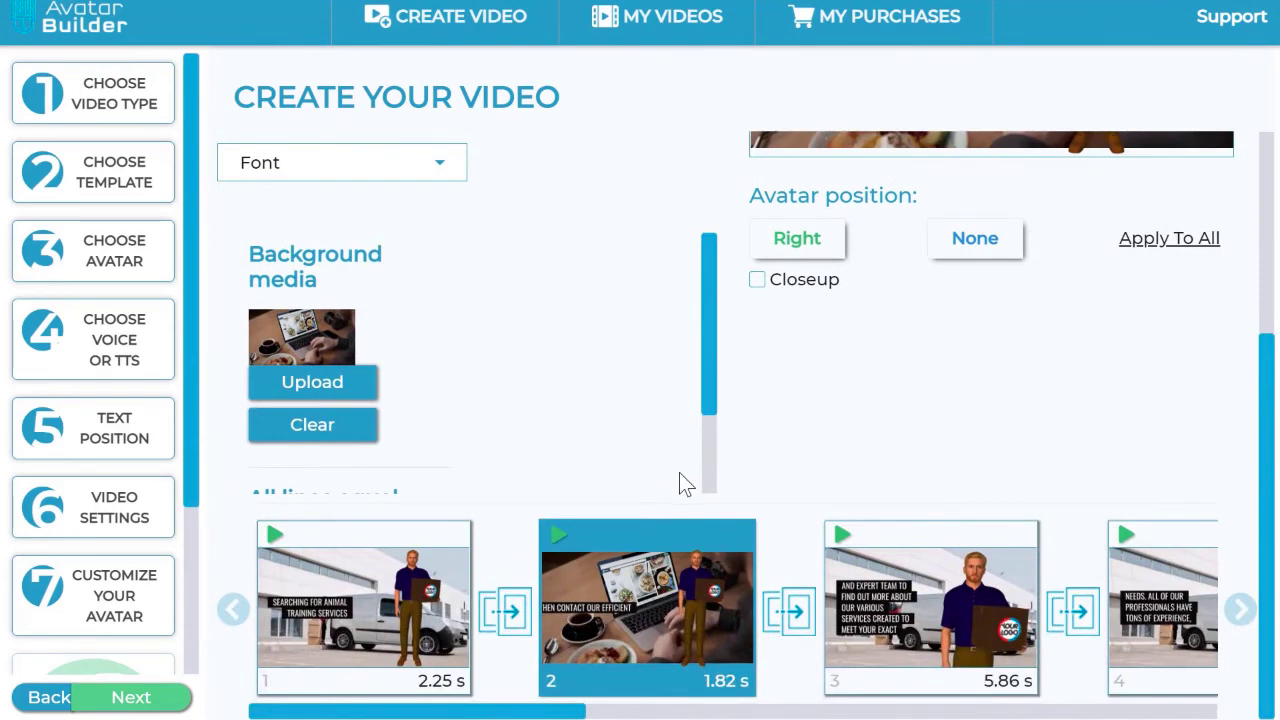
Show the scene 2 avatar as a closeup in the right position, trying the scene without an avatar too
scroll(181, 542, "down", 2)
scroll(181, 542, "up", 1)
scroll(181, 542, "up", 1)
scroll(808, 479, "up", 3)
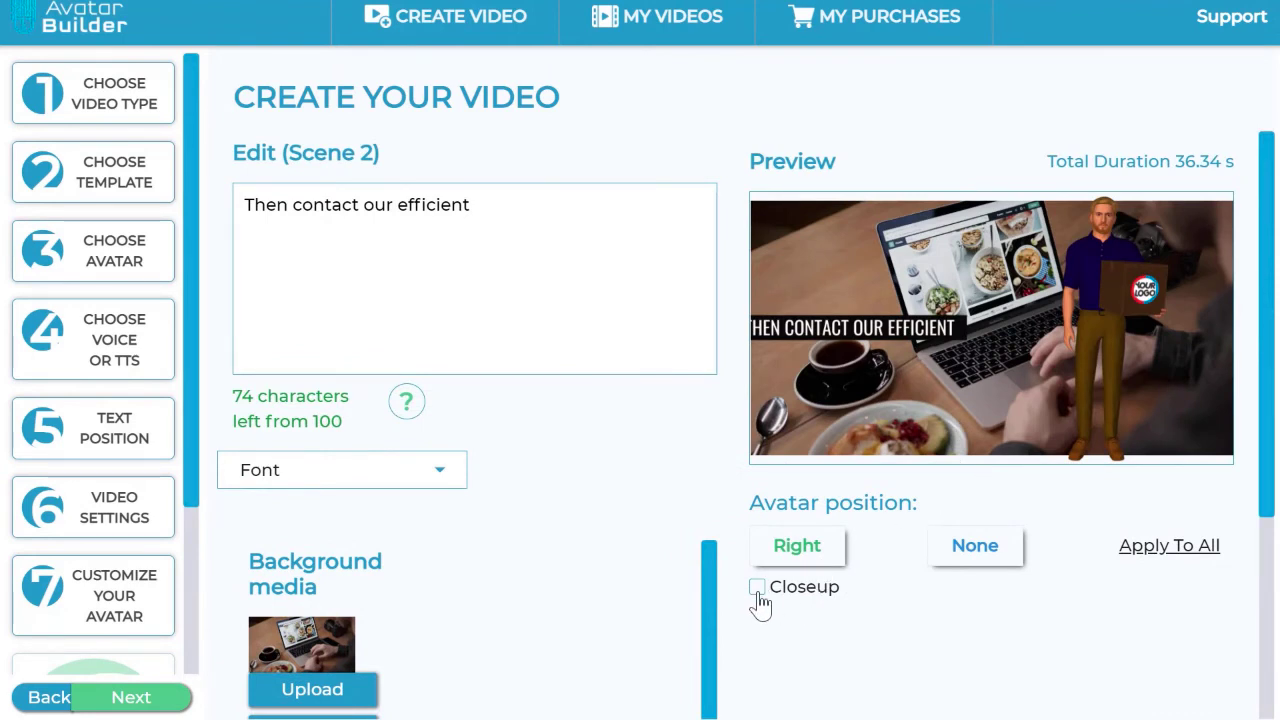
left_click(758, 590)
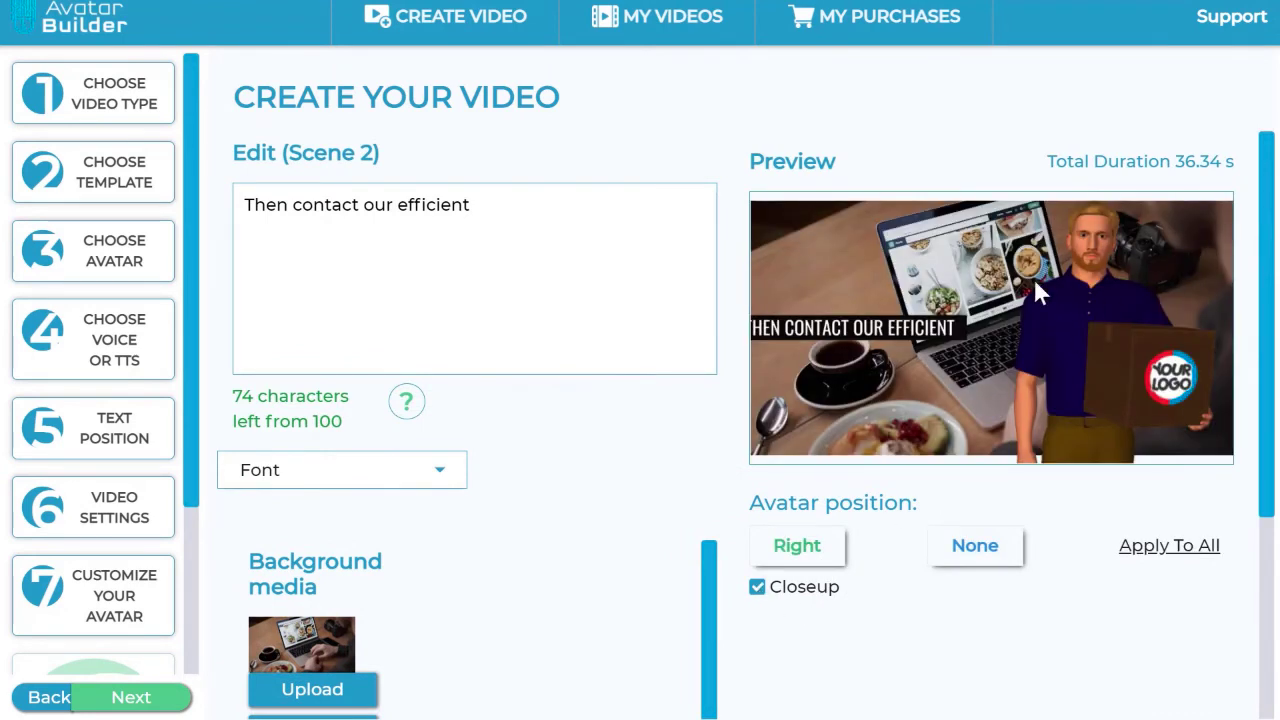
left_click(975, 547)
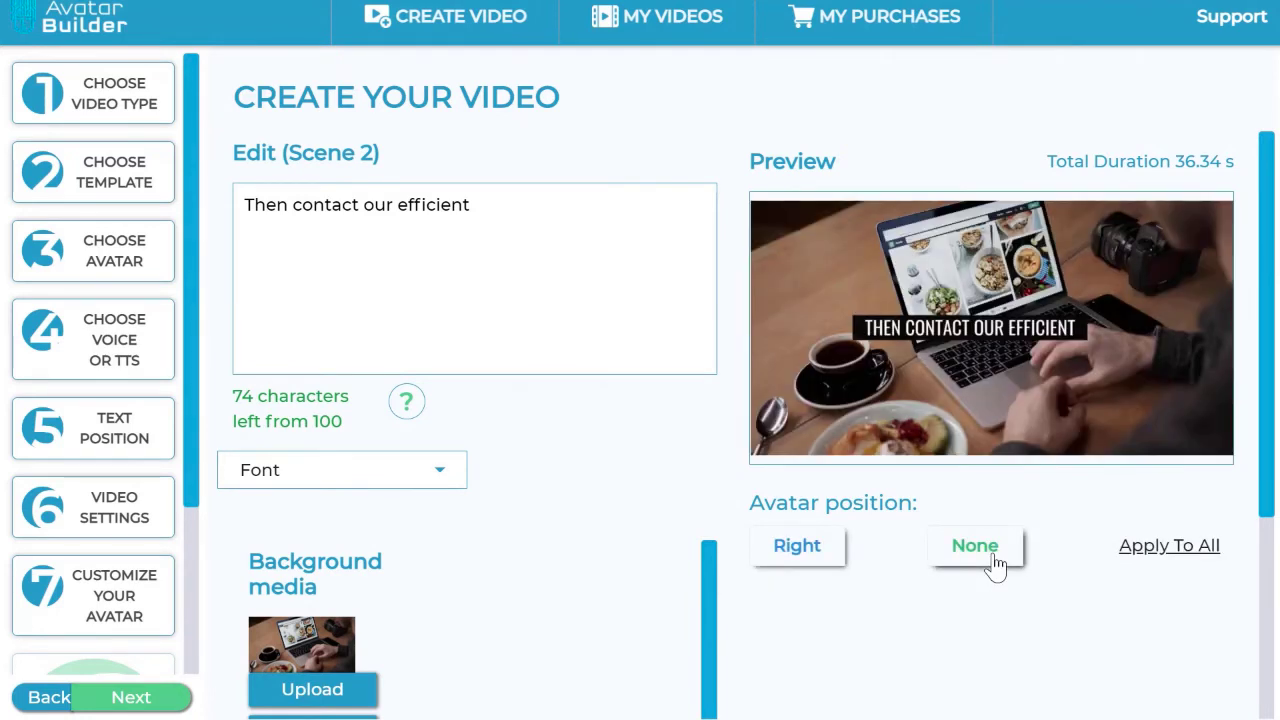
left_click(815, 556)
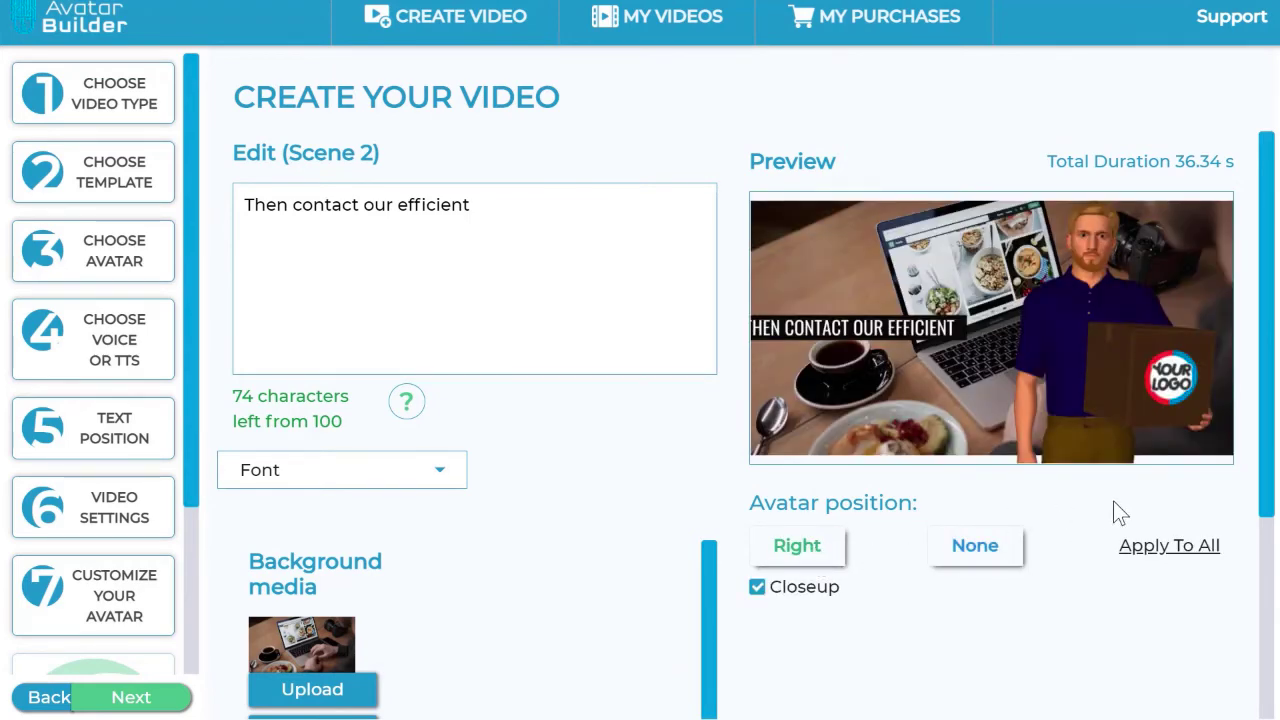
Look through the scenes in the timeline and review the scene 2 preview and avatar position settings
scroll(903, 569, "down", 3)
scroll(696, 538, "up", 3)
scroll(820, 540, "down", 3)
left_click_drag(549, 713, 1116, 713)
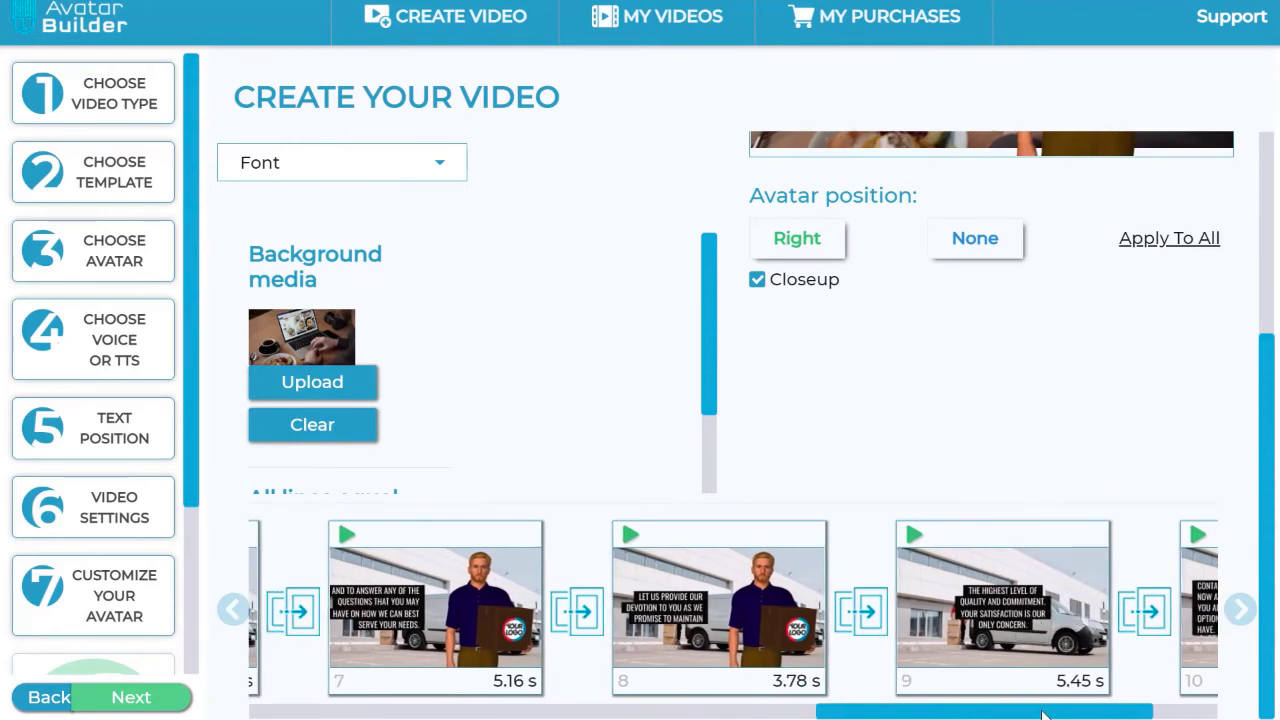
left_click_drag(1025, 712, 607, 710)
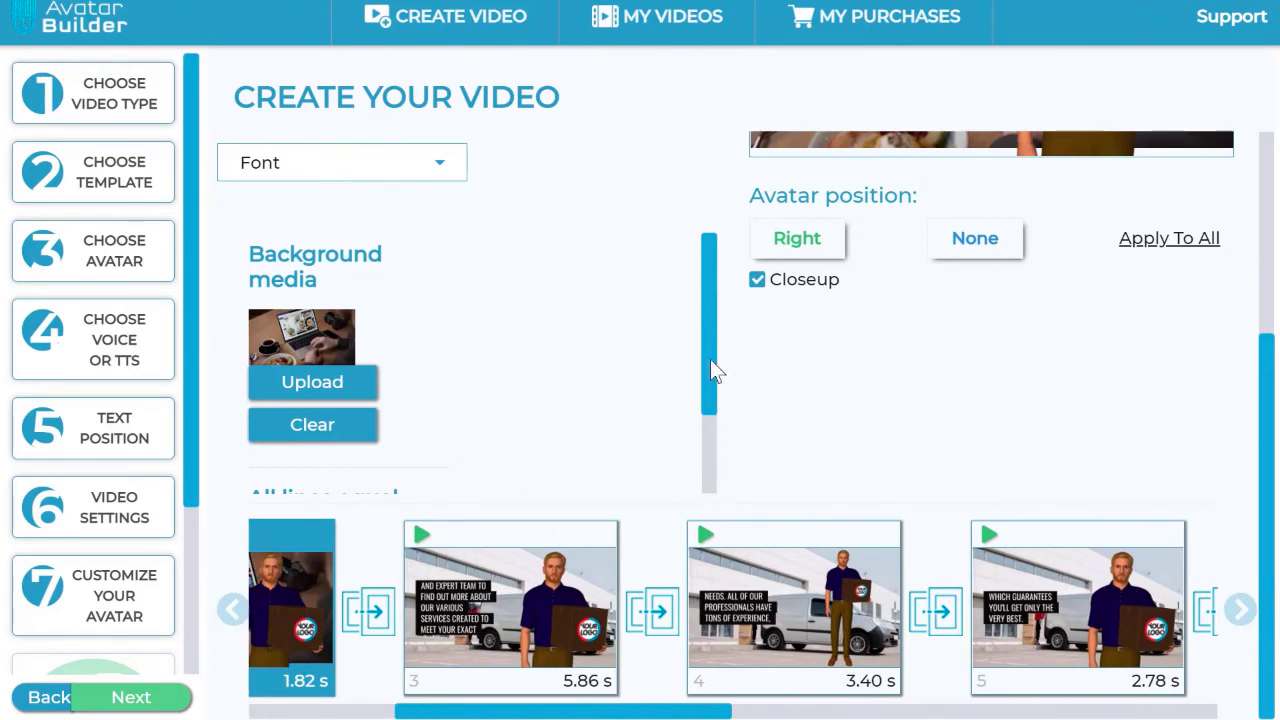
scroll(710, 359, "up", 3)
scroll(707, 363, "down", 1)
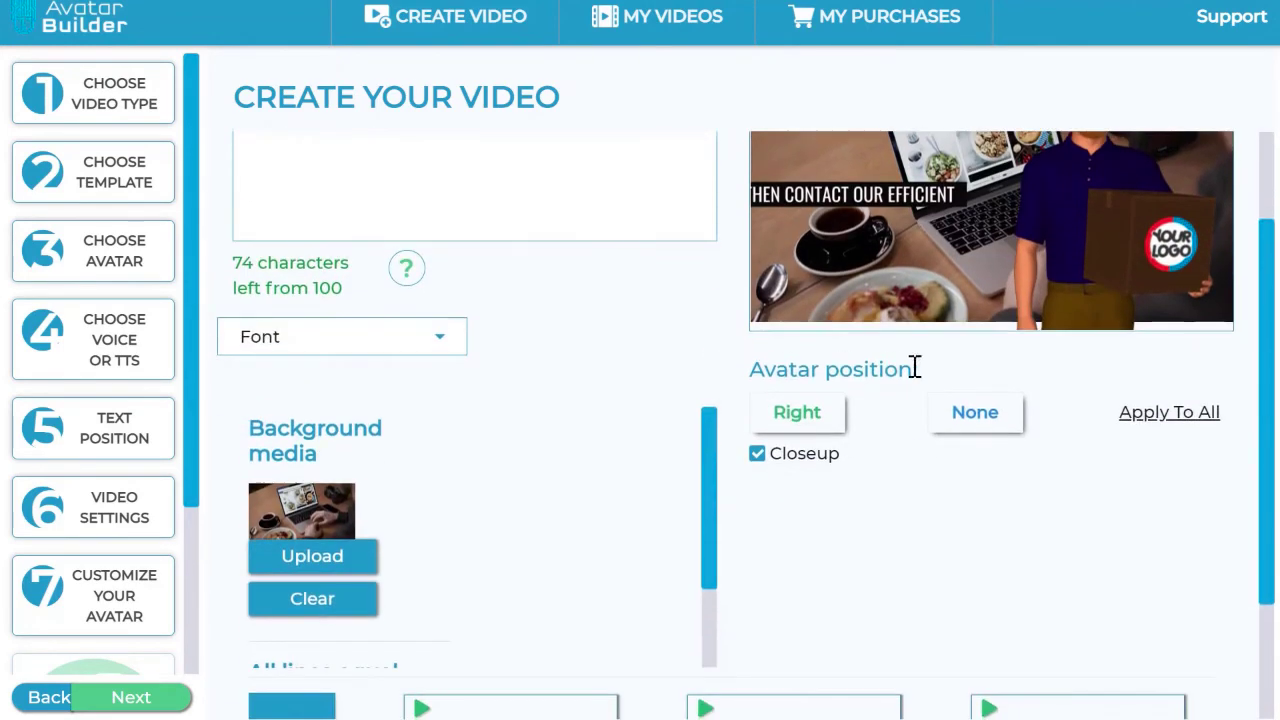
left_click_drag(776, 370, 983, 370)
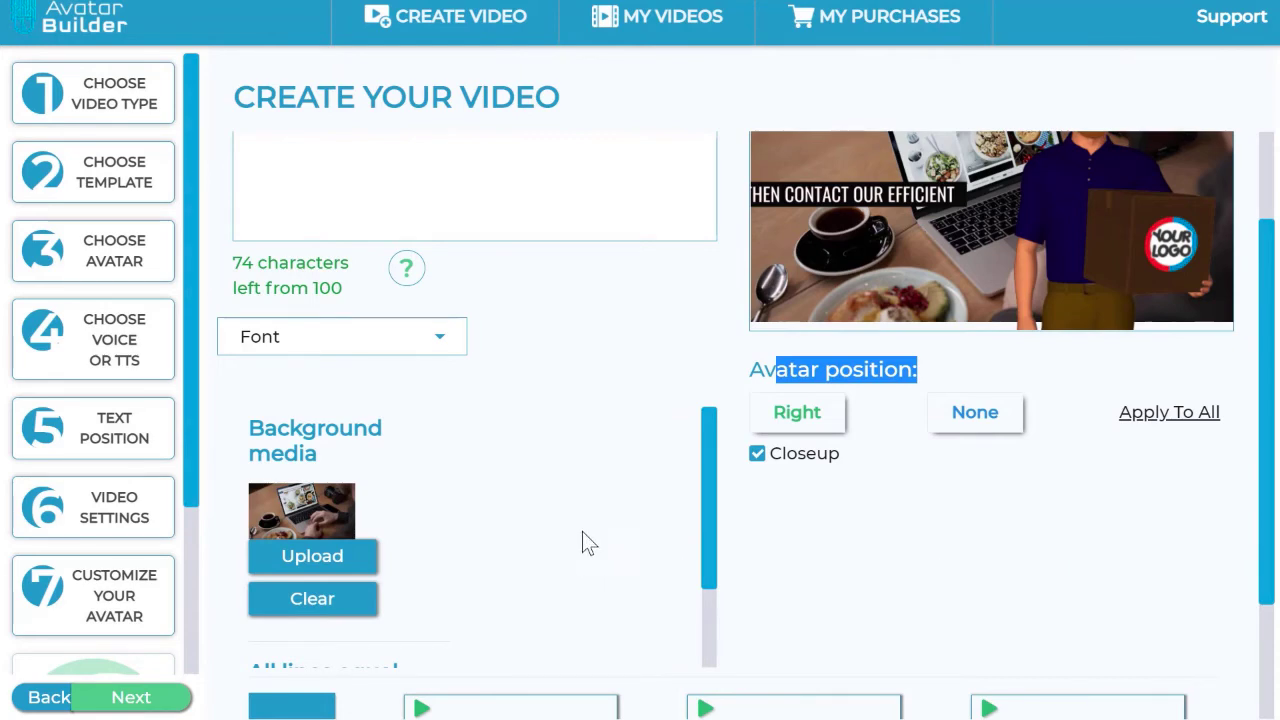
scroll(785, 452, "up", 2)
scroll(790, 466, "down", 4)
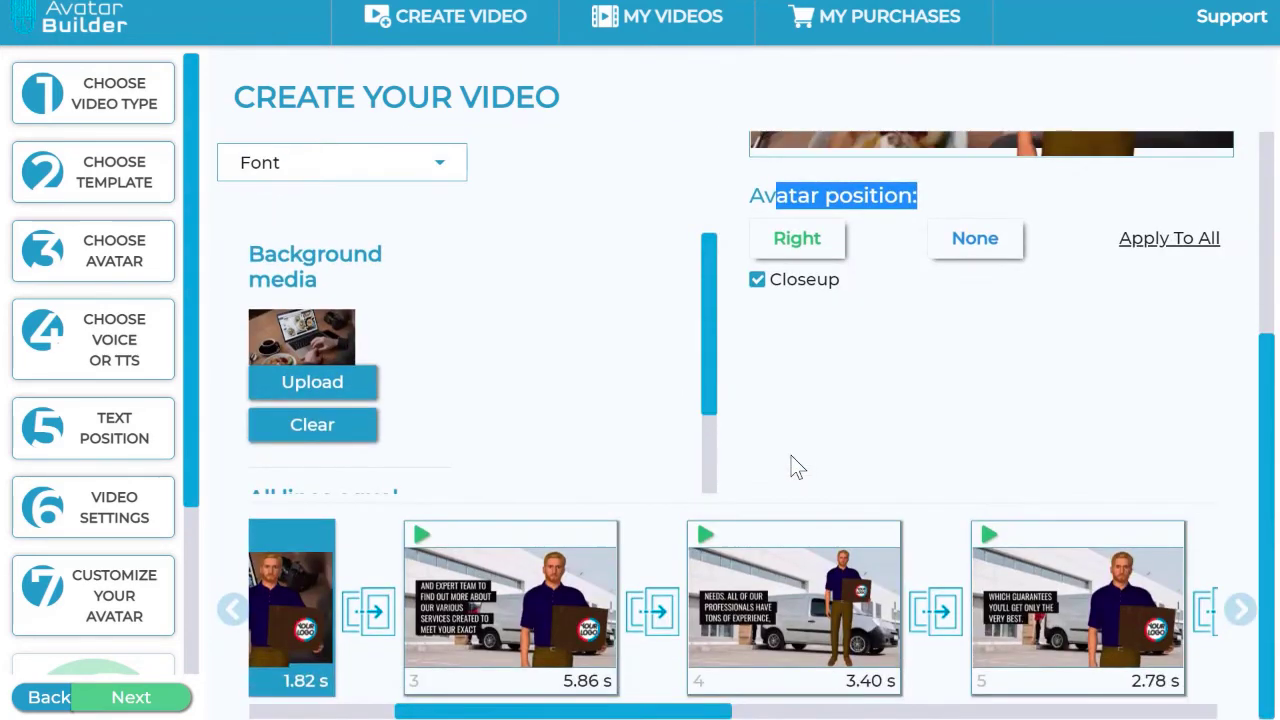
scroll(799, 462, "up", 2)
scroll(799, 462, "down", 1)
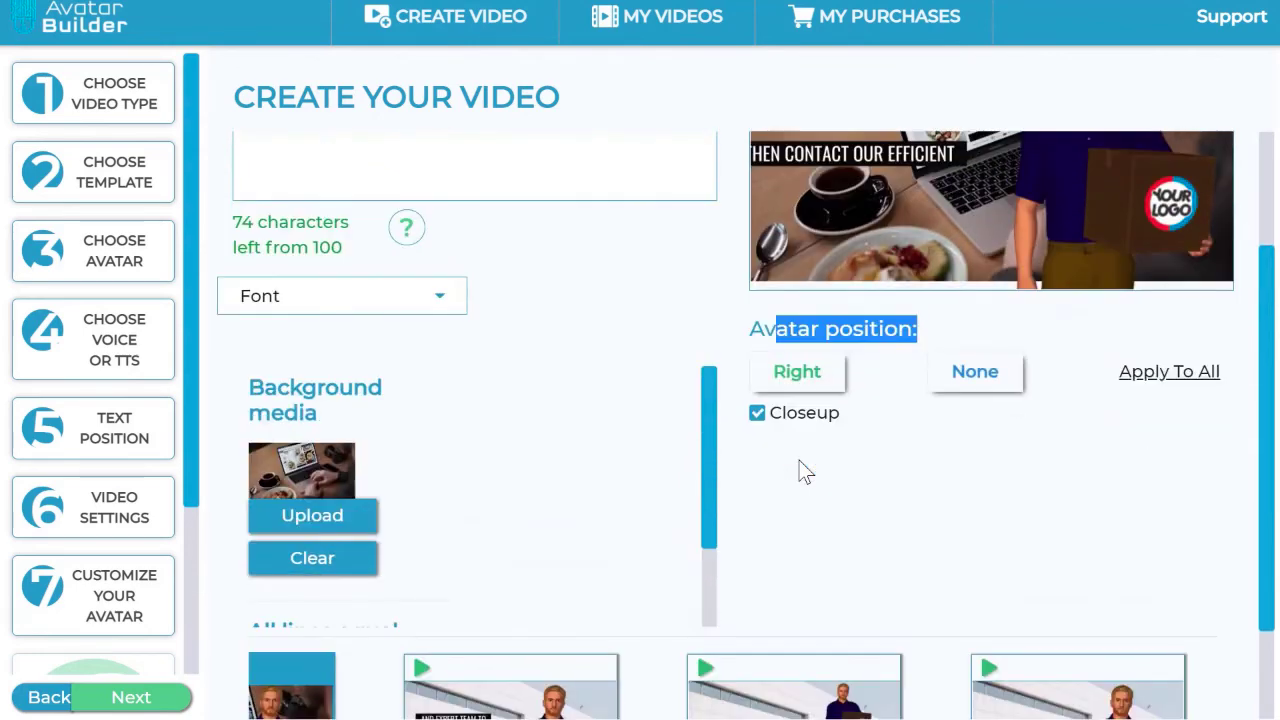
scroll(810, 507, "up", 2)
left_click(820, 517)
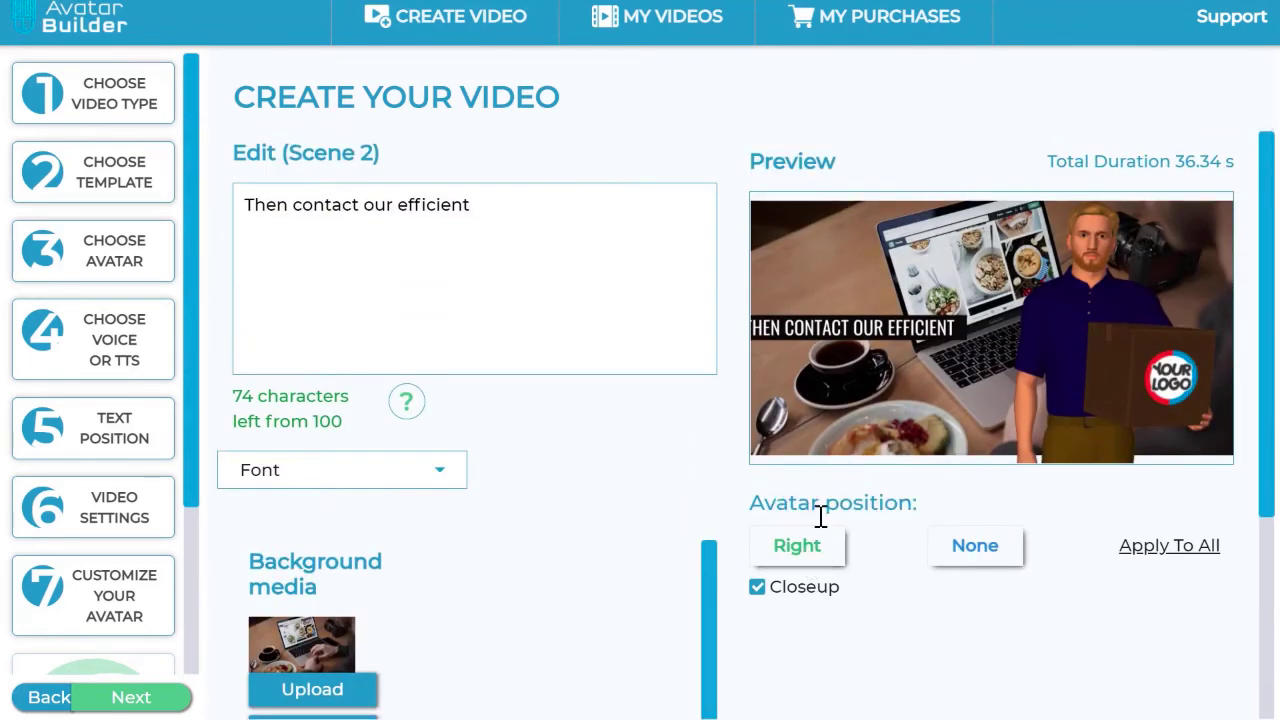
Open scene 4 for editing and review its preview and the neighbouring scenes
scroll(871, 608, "down", 3)
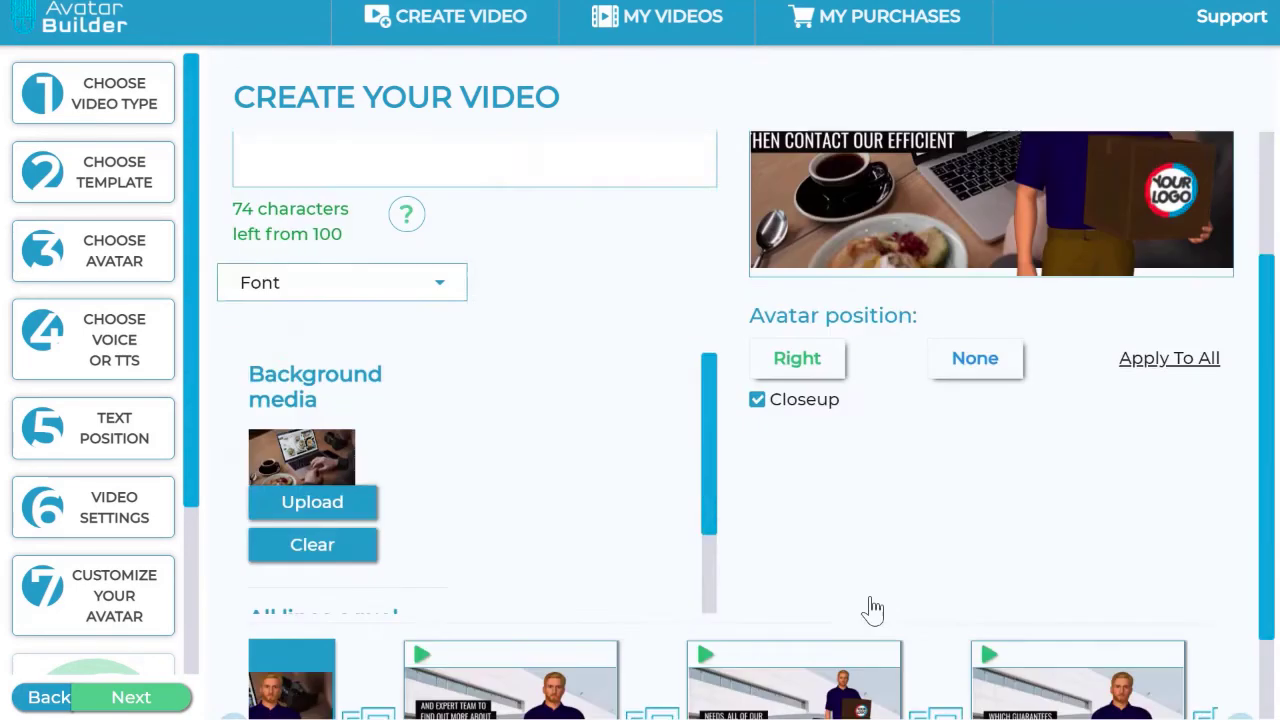
left_click(768, 585)
scroll(957, 512, "up", 3)
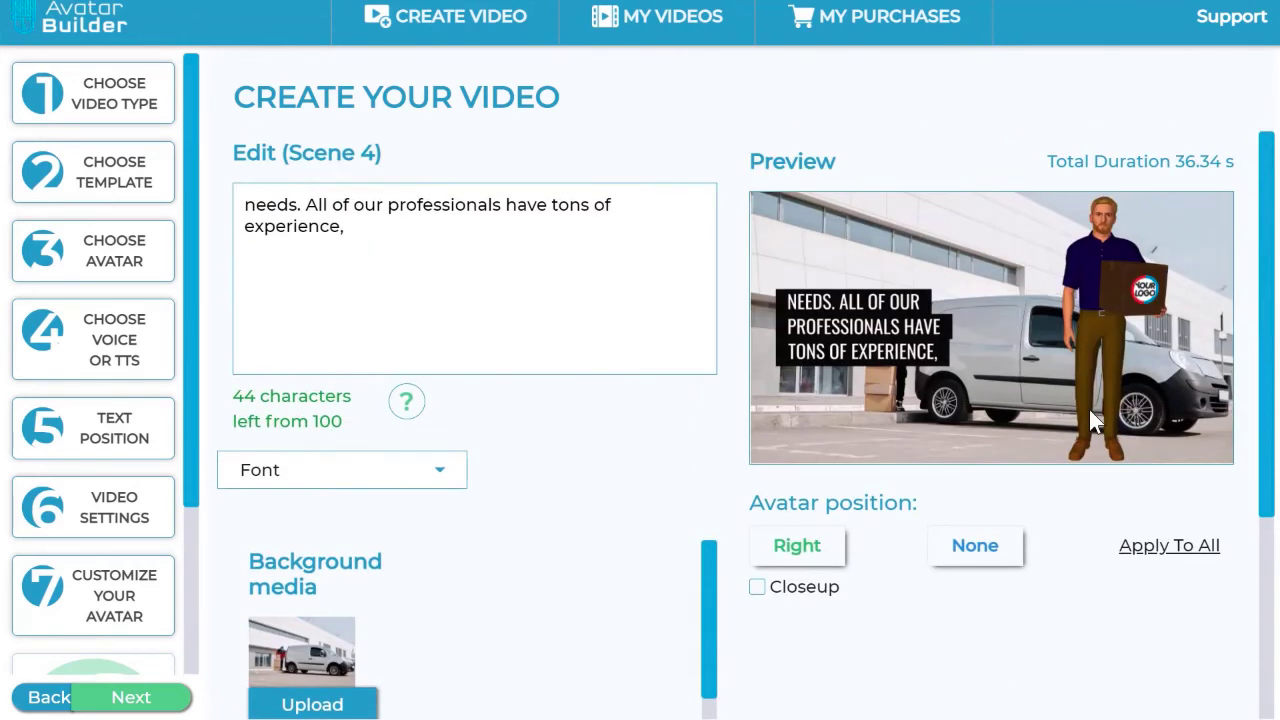
scroll(1098, 469, "down", 3)
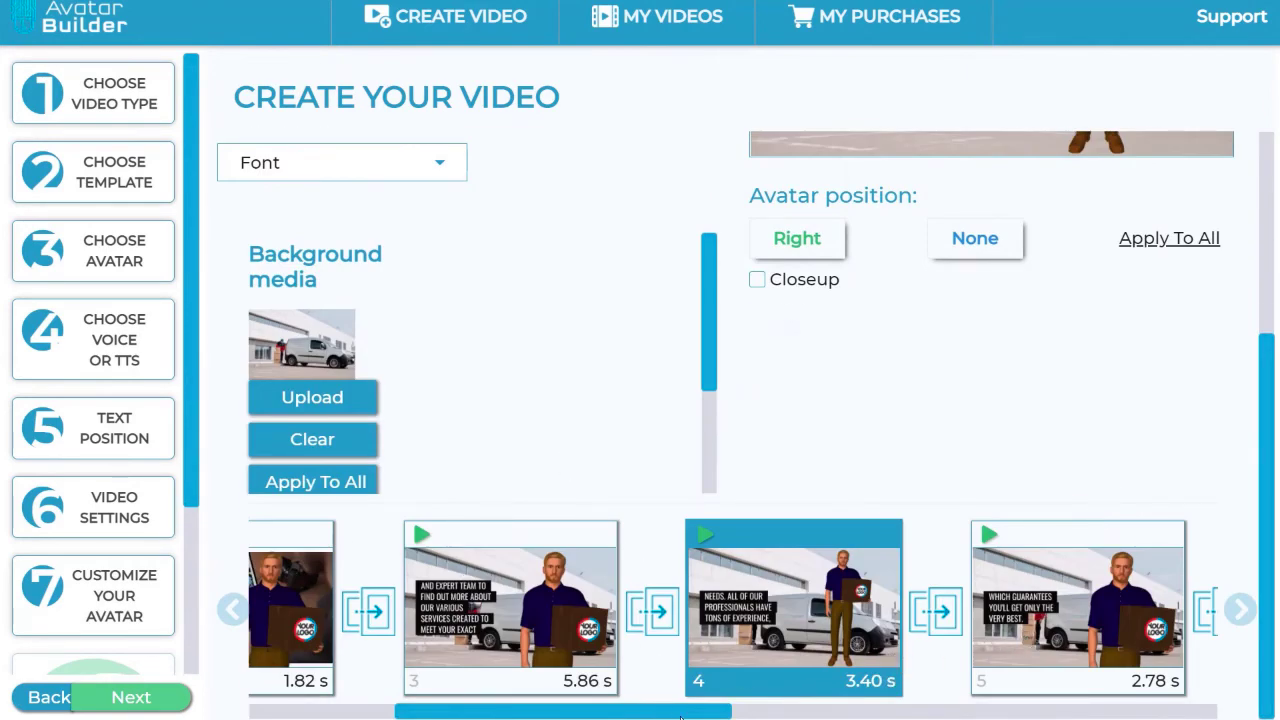
left_click_drag(676, 712, 440, 704)
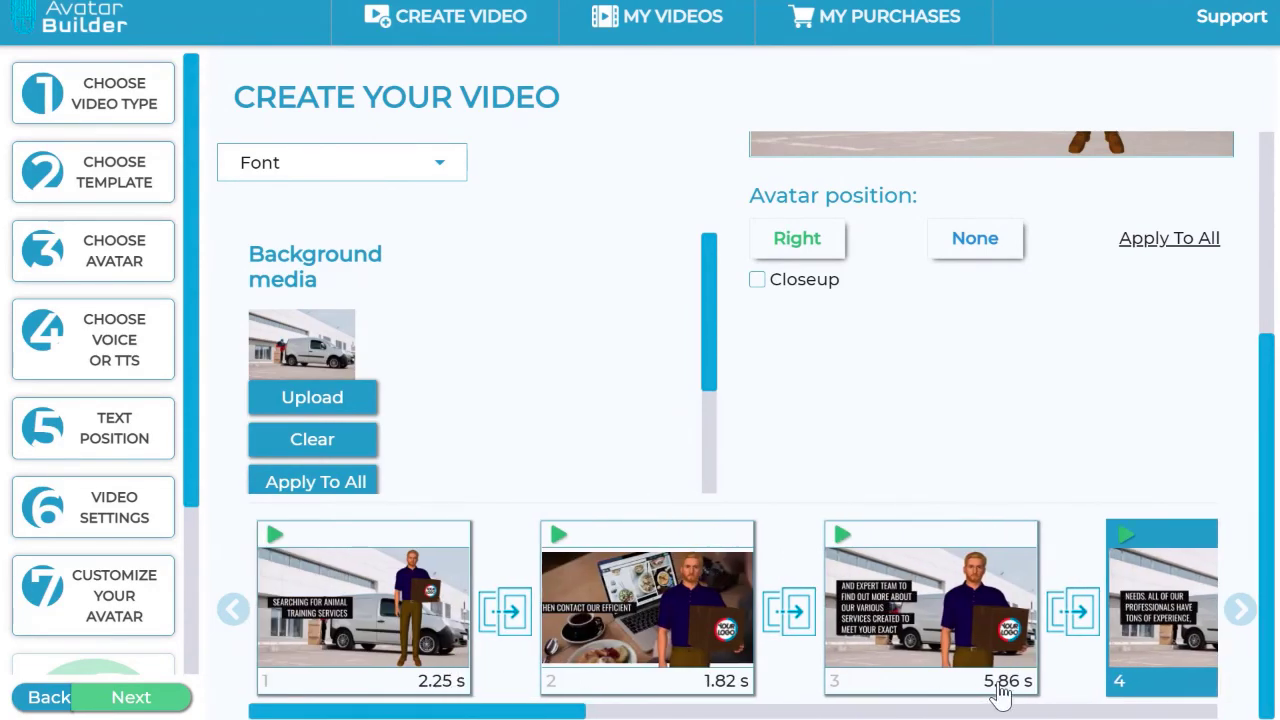
left_click_drag(574, 711, 614, 714)
scroll(524, 325, "up", 3)
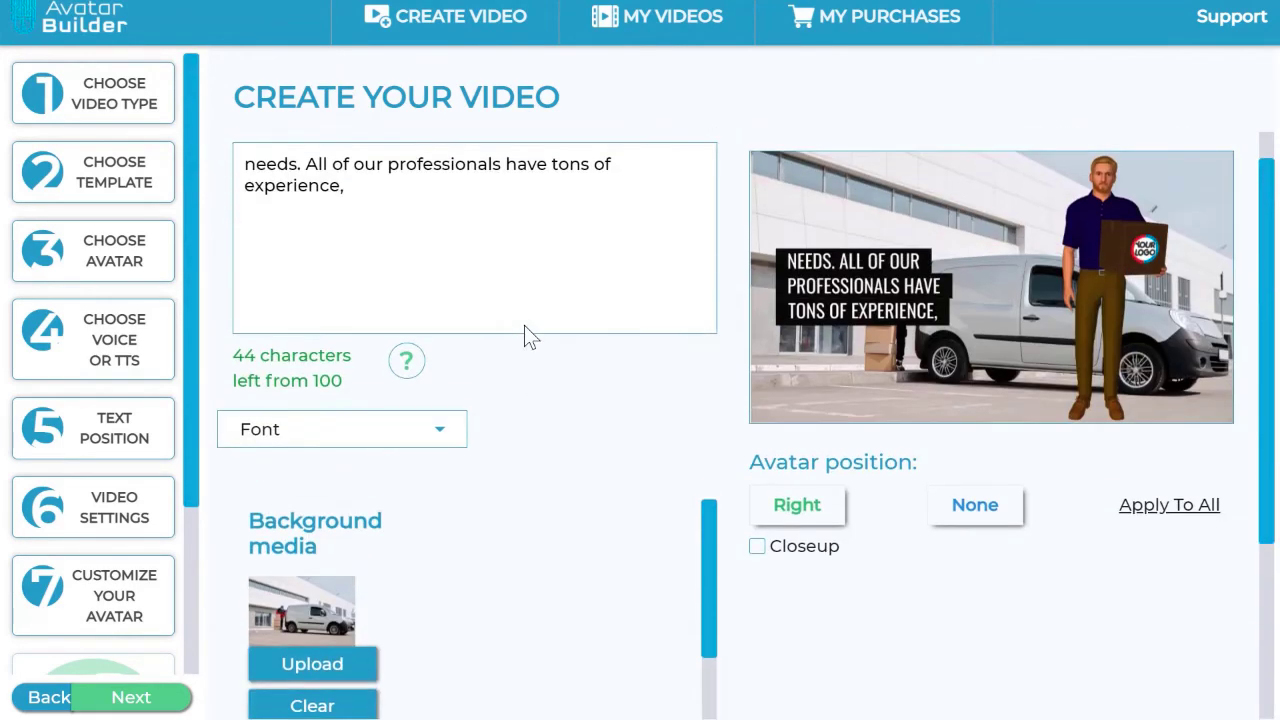
scroll(524, 349, "down", 1)
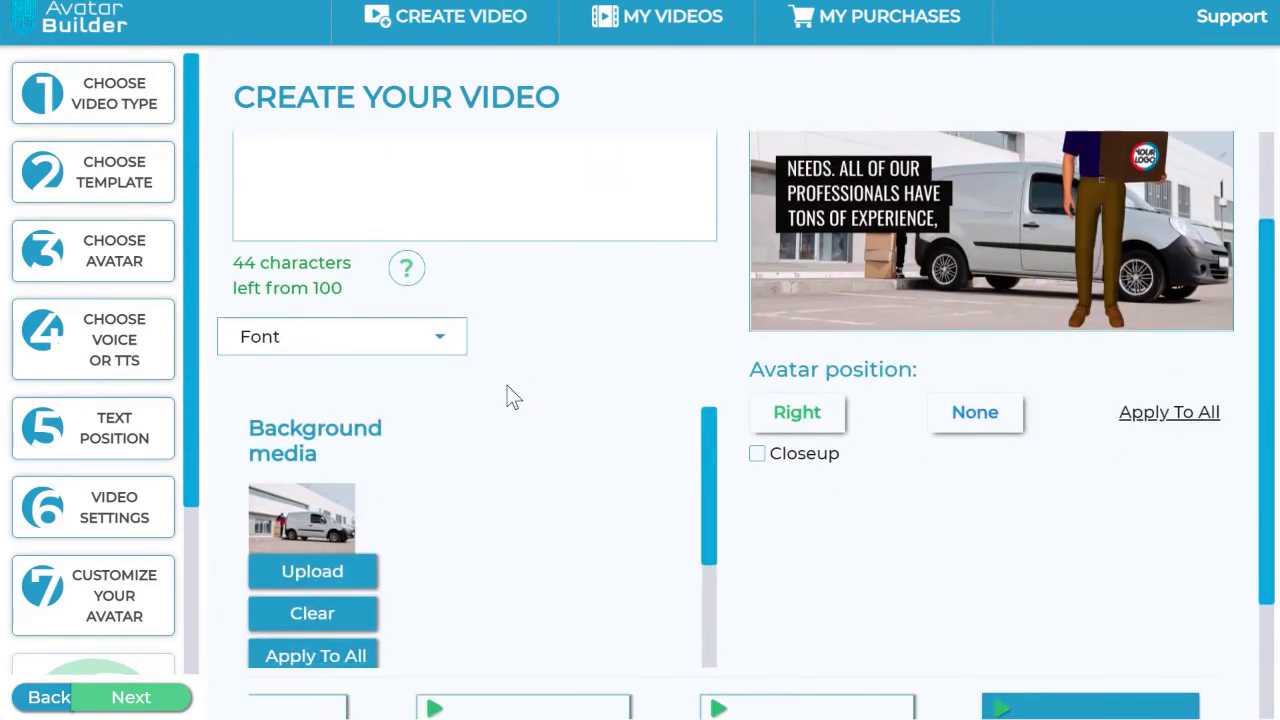
Set the scene 4 background to the delivery van image from My Gallery with its background removed, and check the scene
left_click(345, 591)
scroll(870, 280, "down", 10)
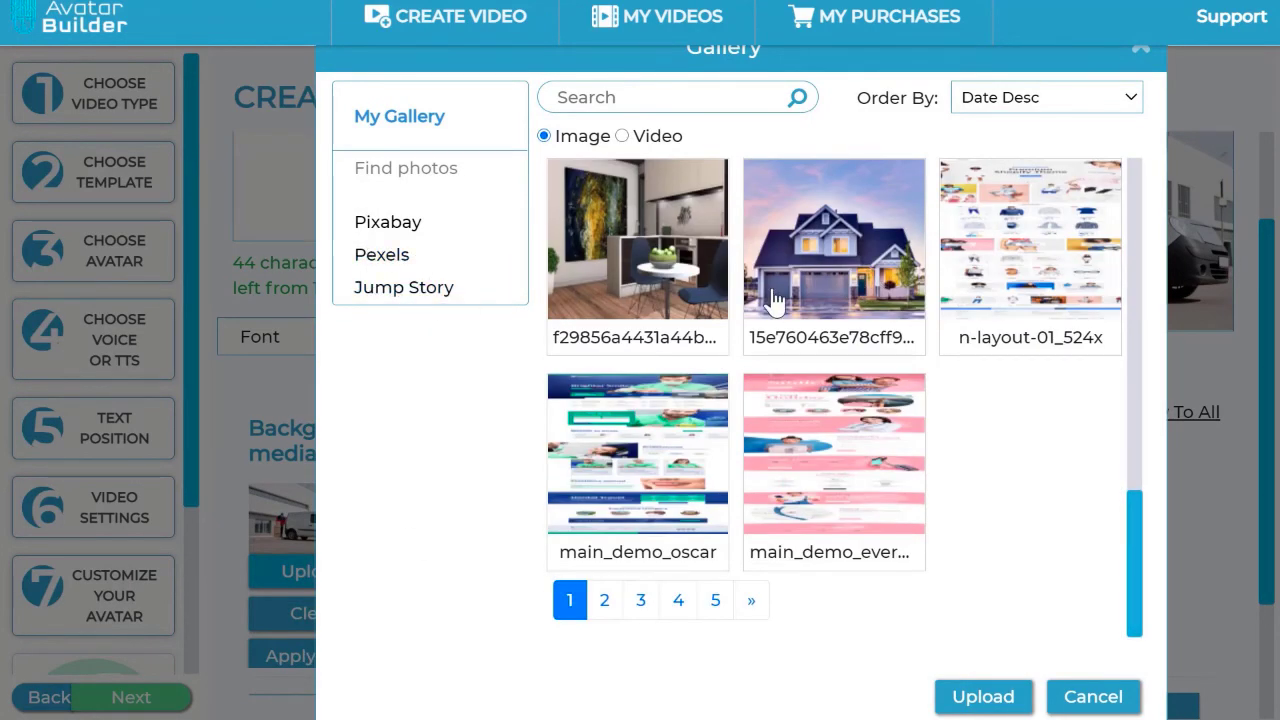
scroll(772, 298, "up", 4)
scroll(858, 333, "up", 6)
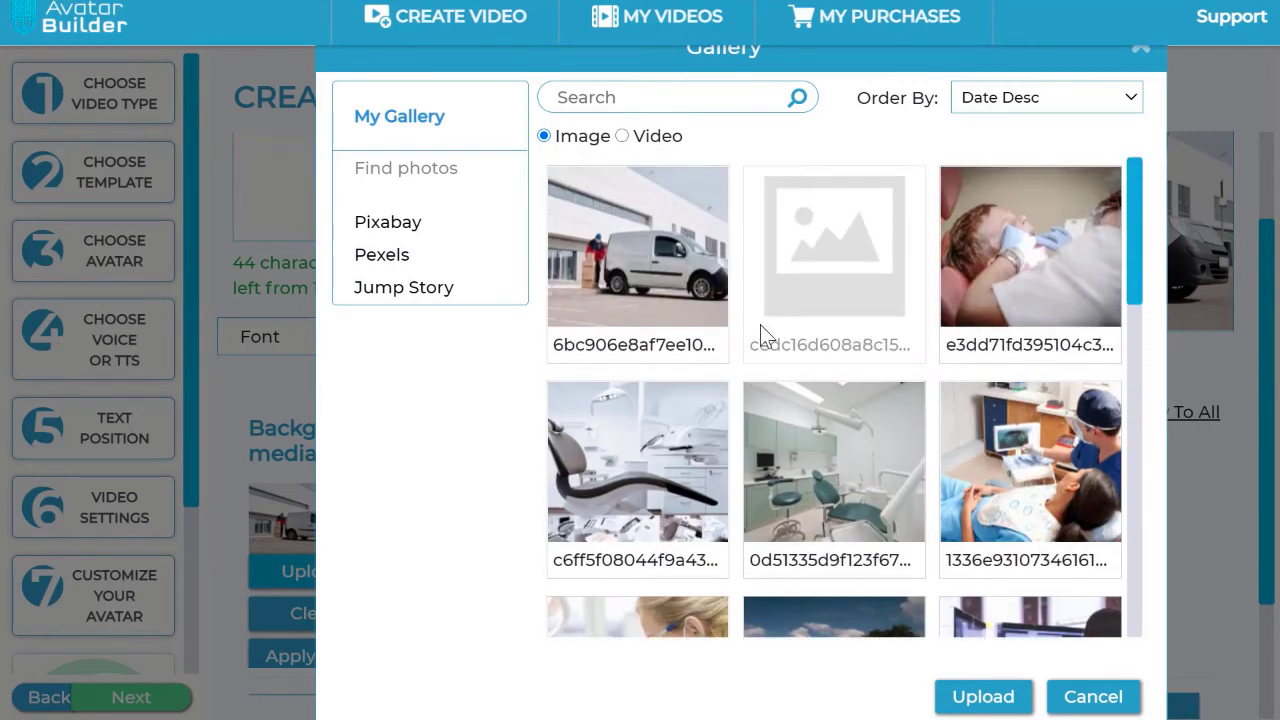
left_click(662, 262)
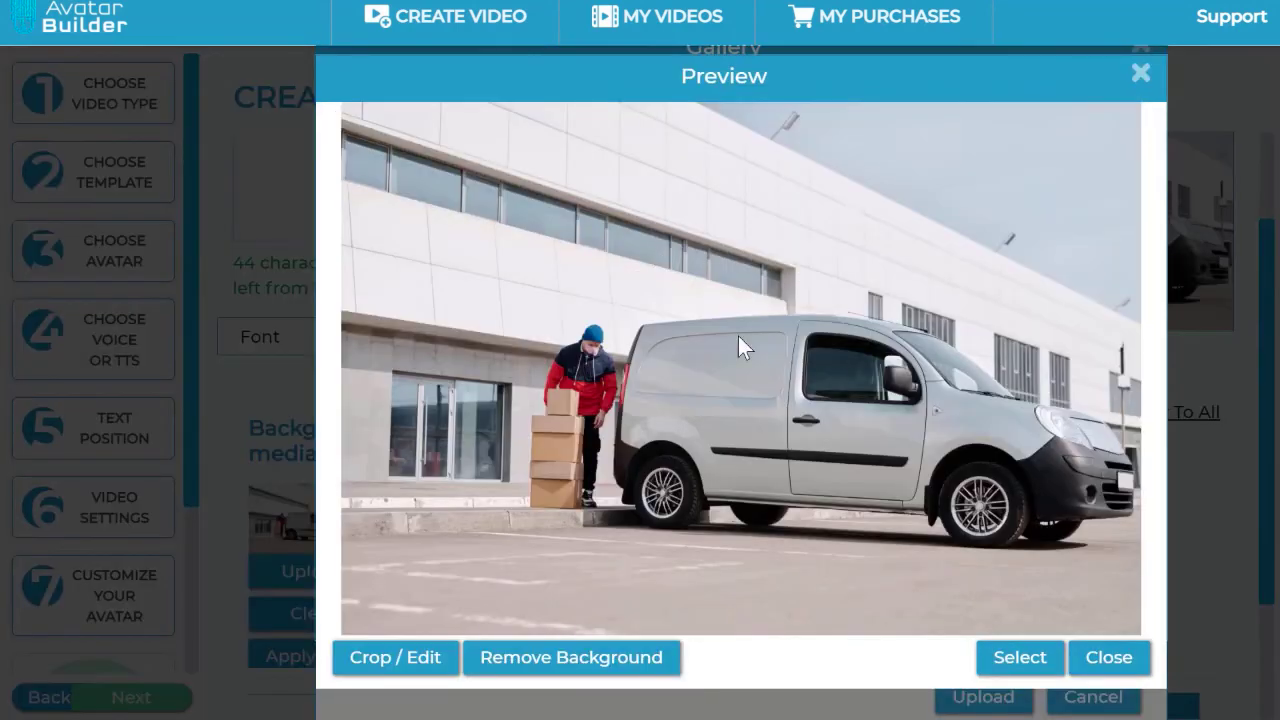
left_click(604, 673)
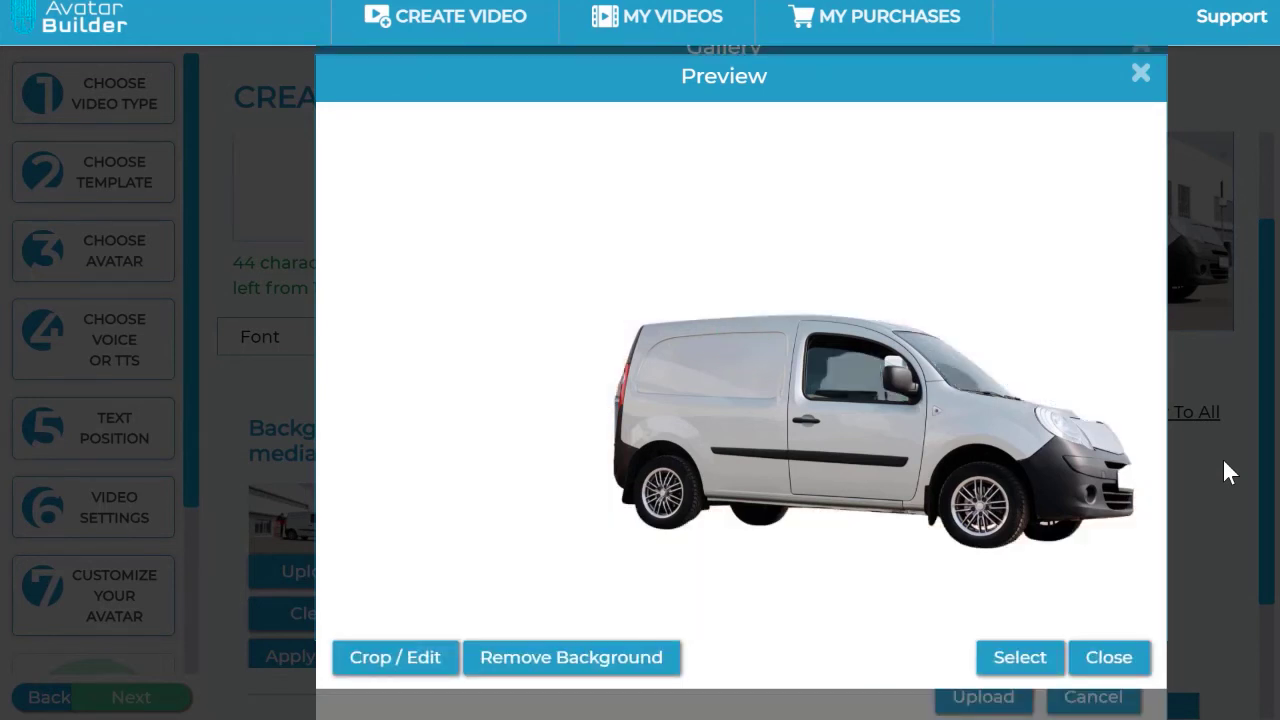
left_click(1020, 660)
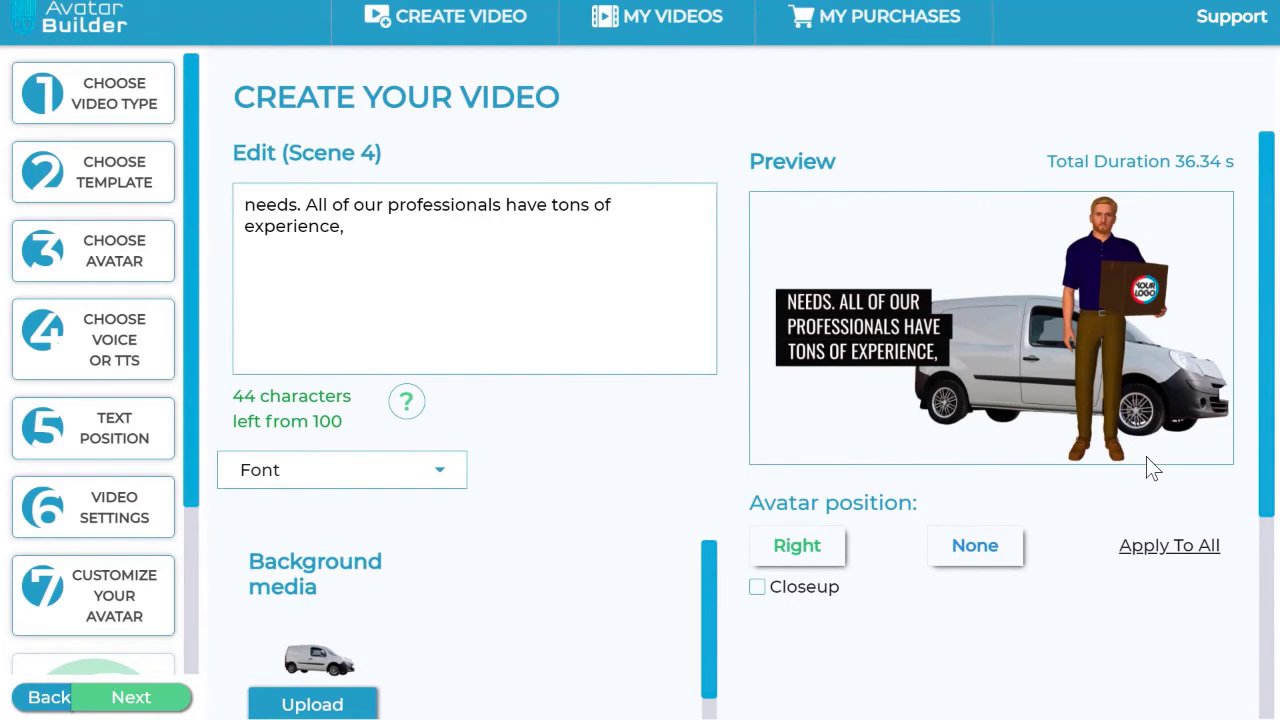
scroll(930, 450, "down", 3)
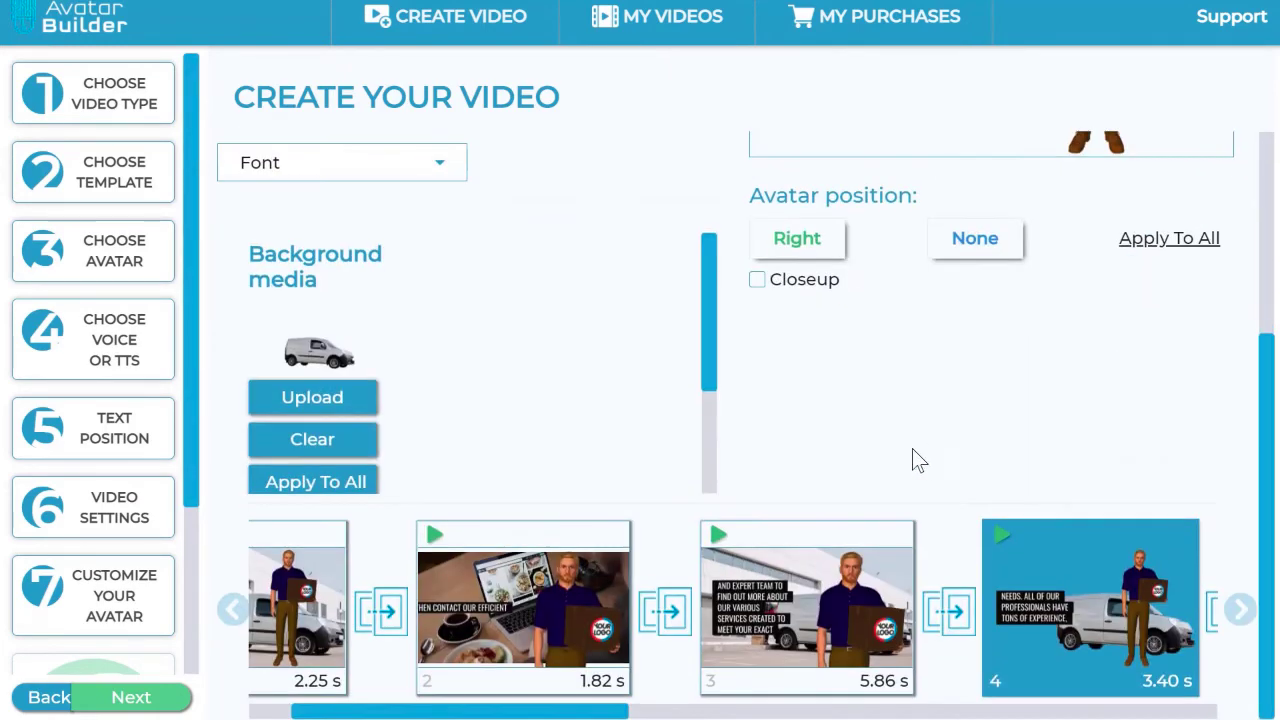
Finalize the project under the name salesvideo and start creating the video
left_click(172, 705)
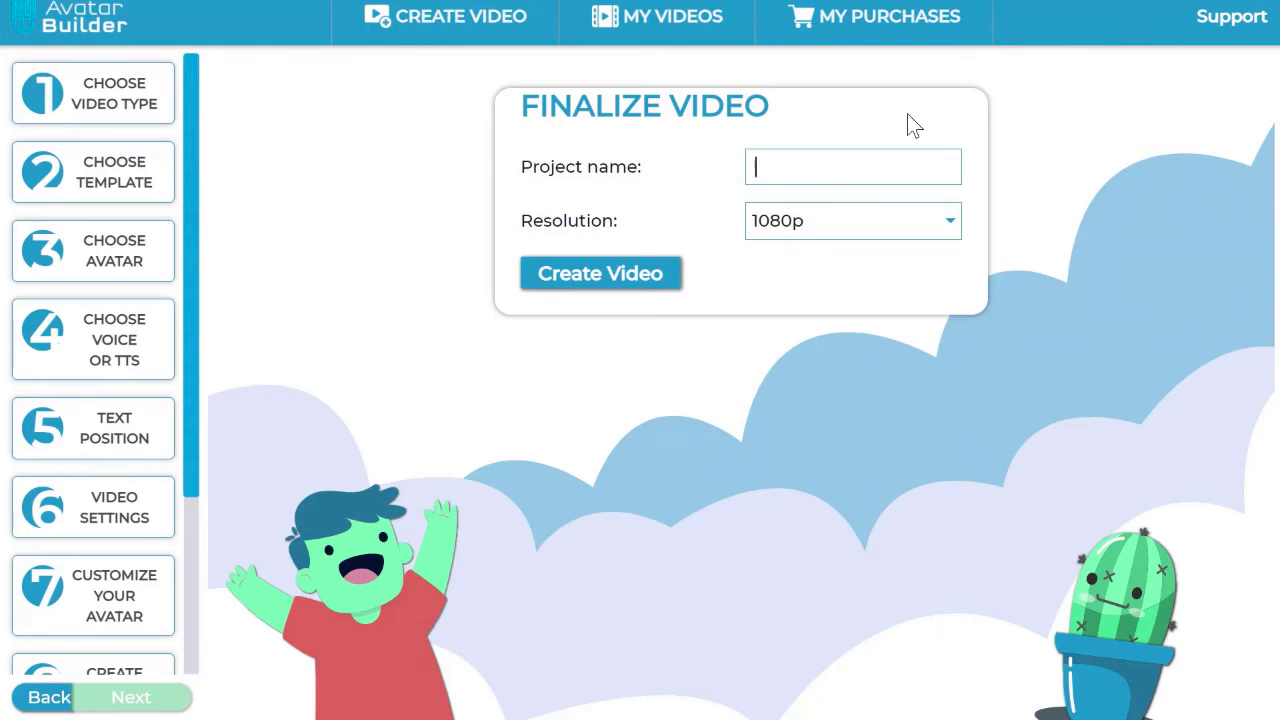
type("salesvideo")
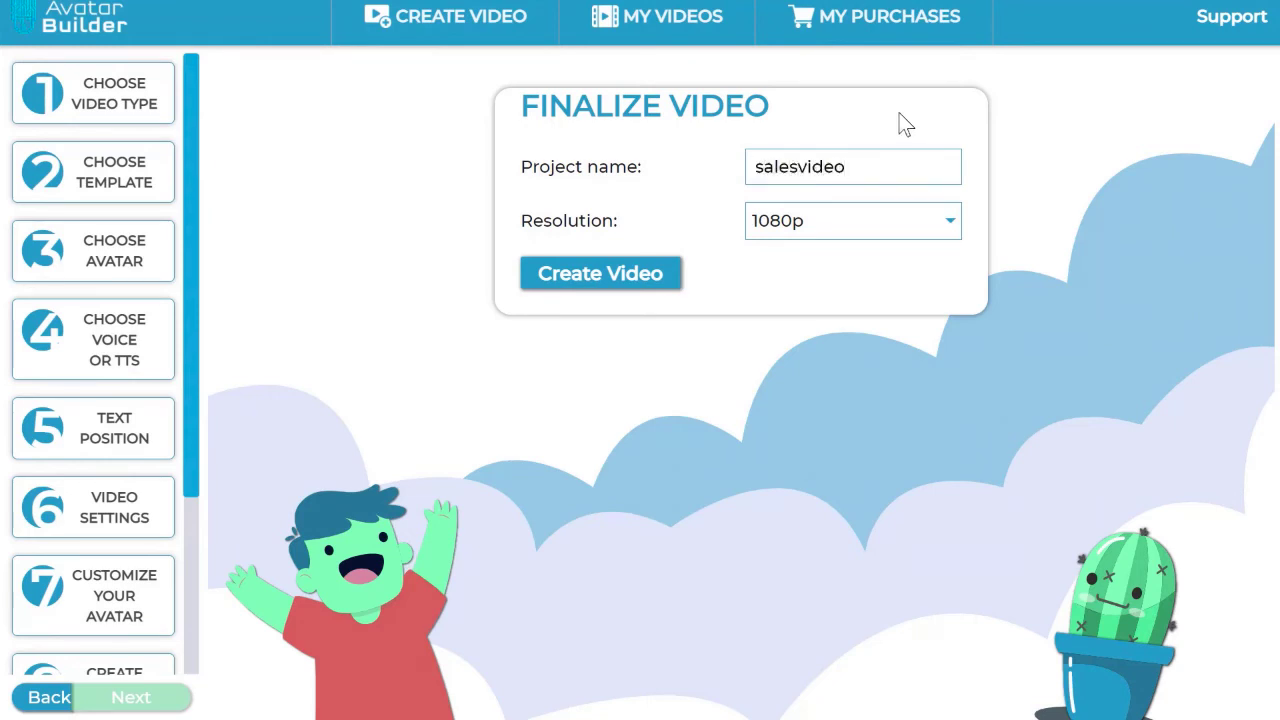
left_click(560, 276)
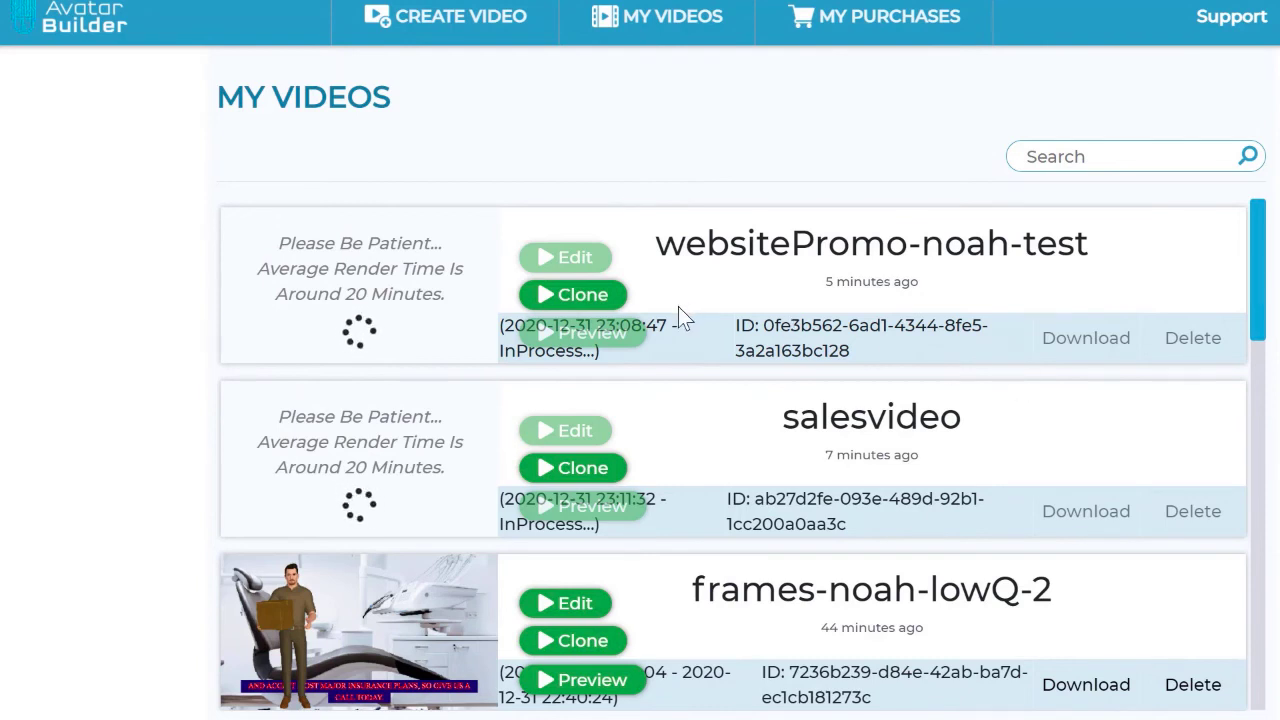
double_click(1040, 345)
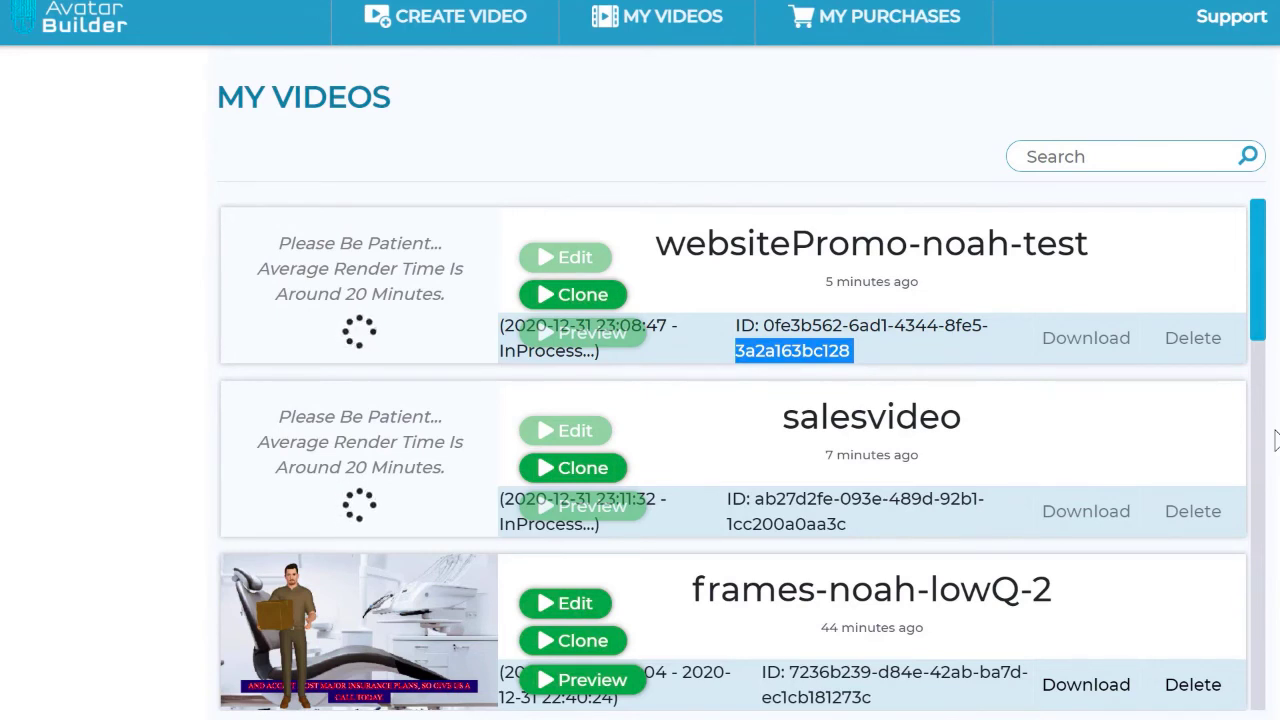
left_click(925, 260)
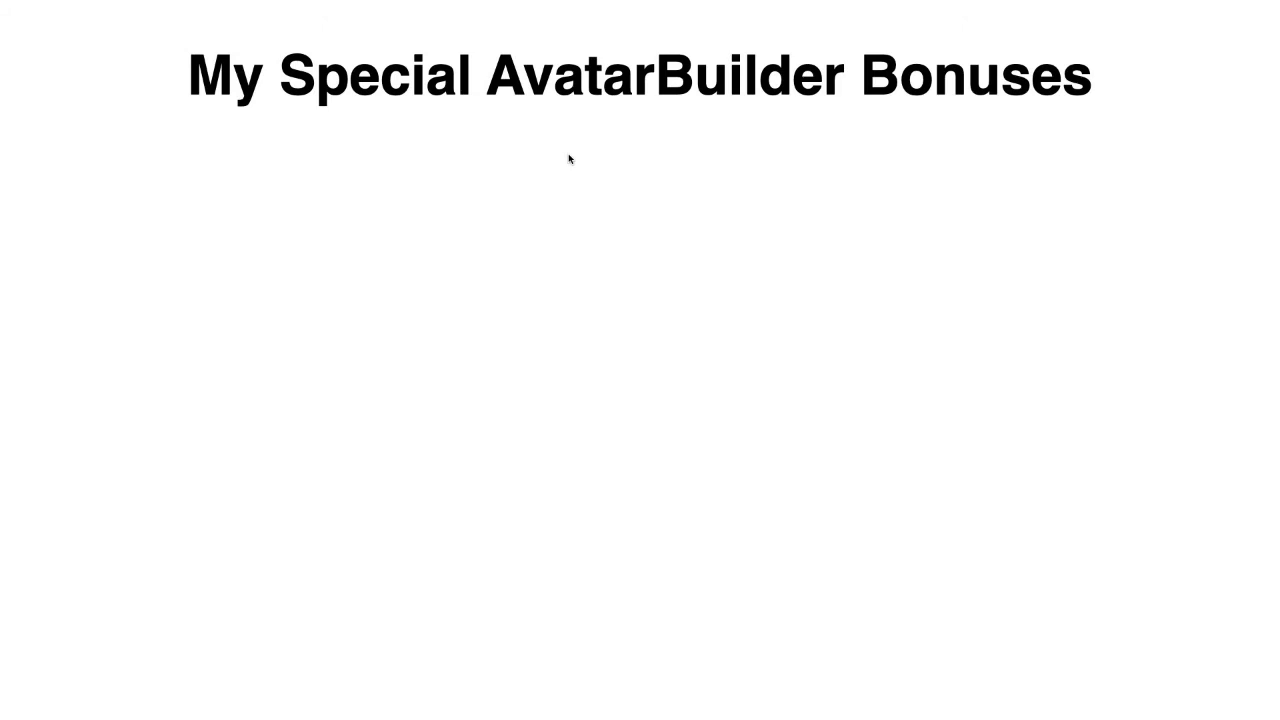
left_click(752, 86)
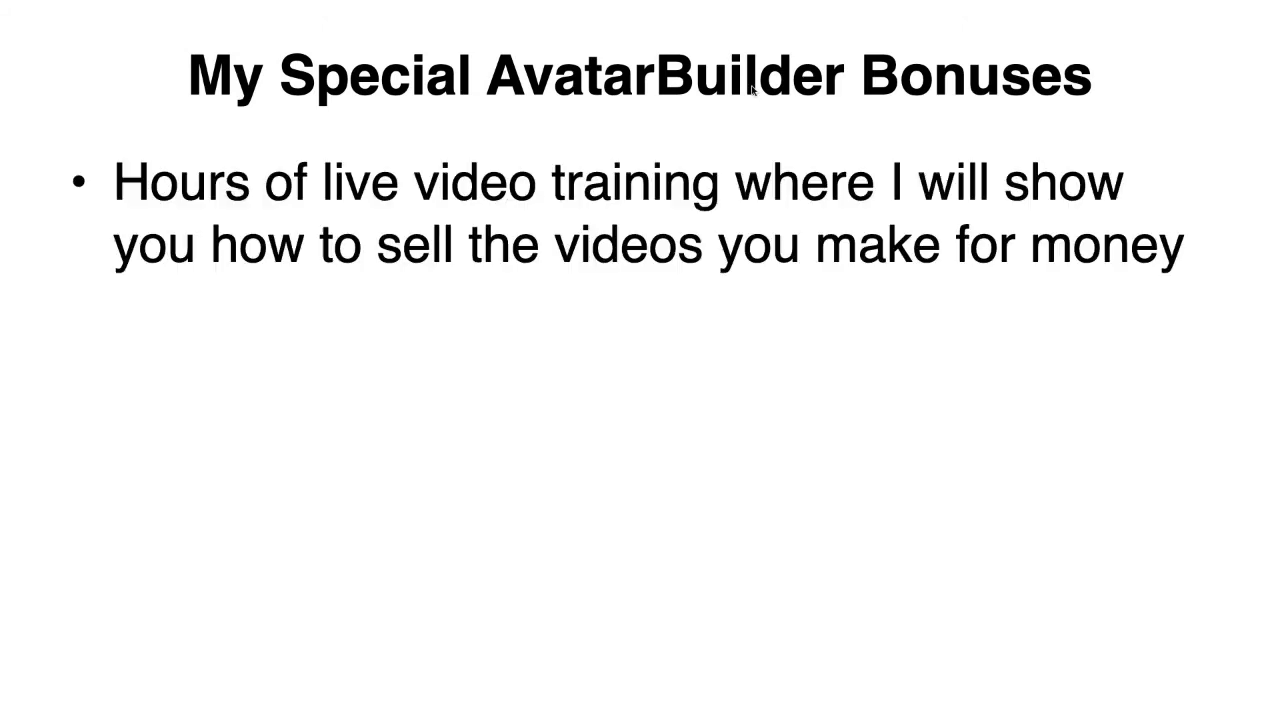